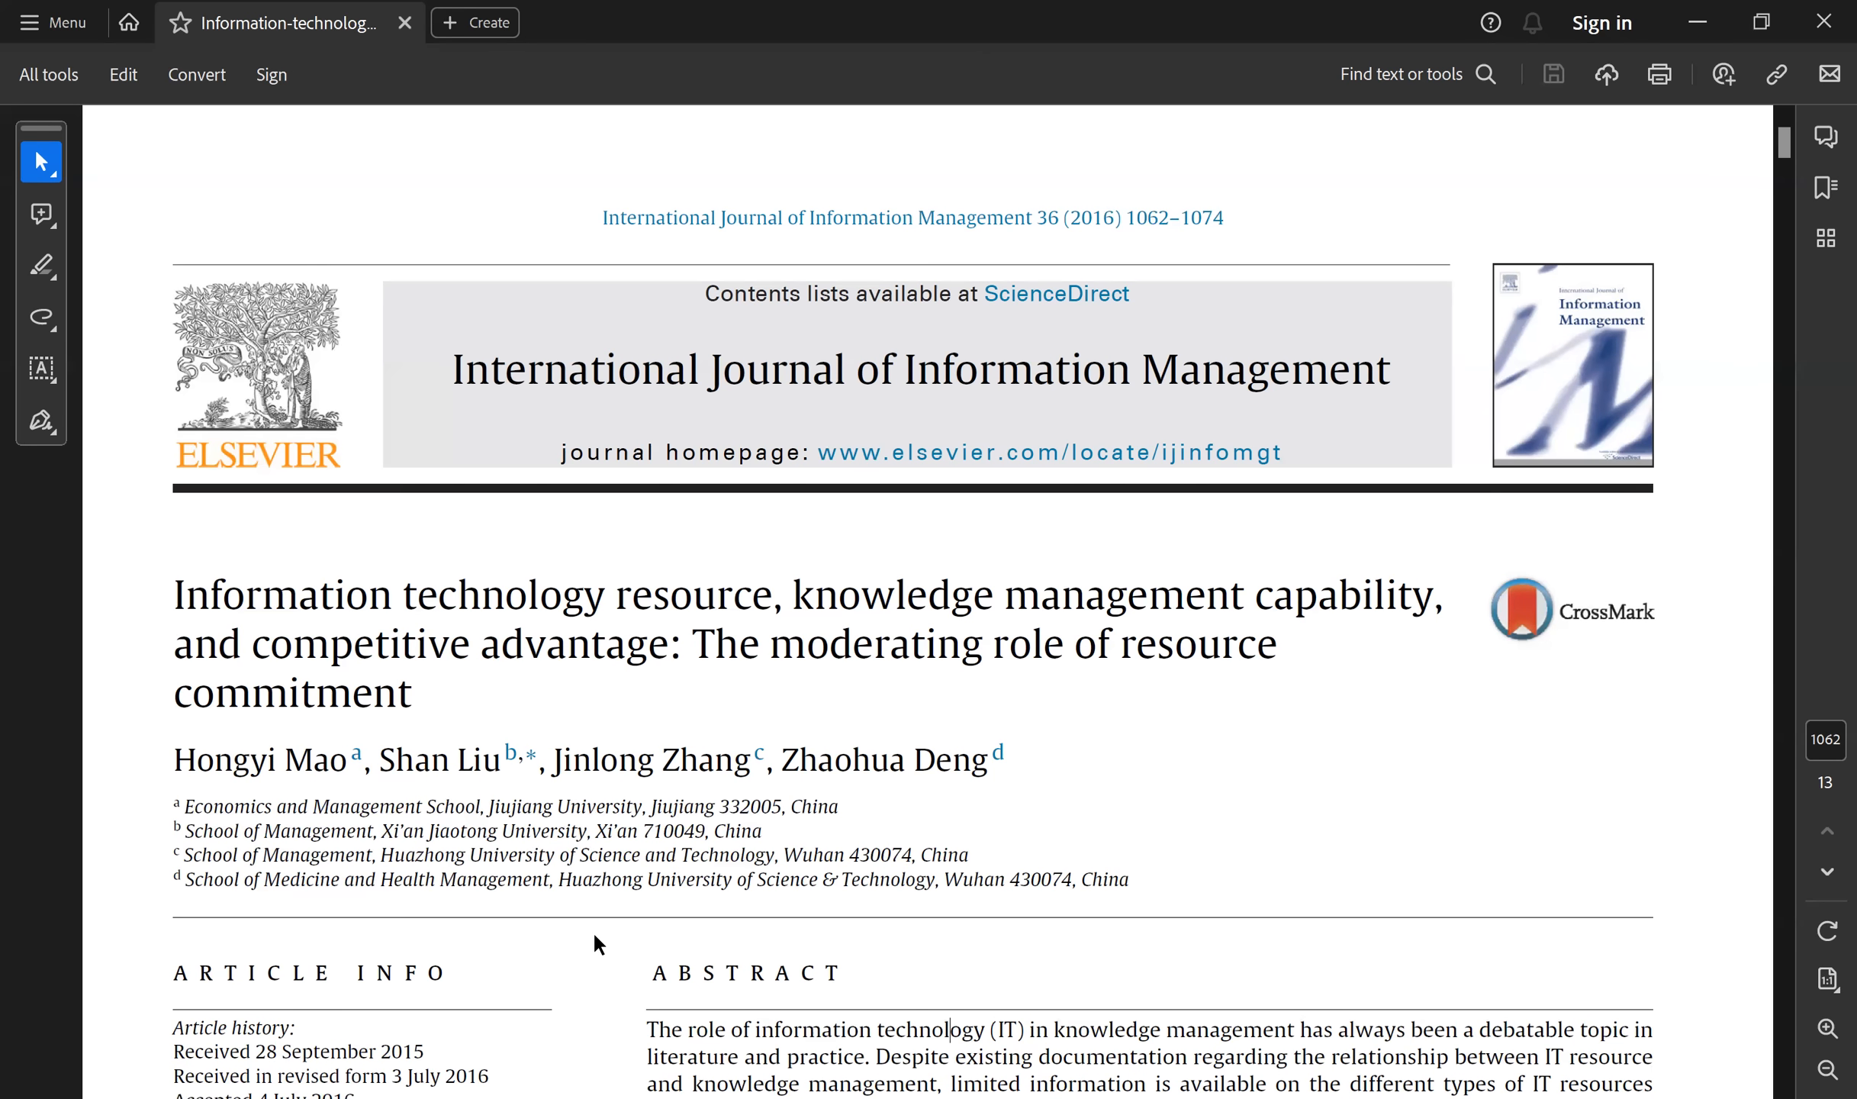
Underline "resource" and the closing phrase "of resource commitment" in the article title with freehand strokes.
left_click_drag(615, 617, 770, 612)
left_click_drag(172, 714, 381, 718)
left_click_drag(1079, 665, 1262, 669)
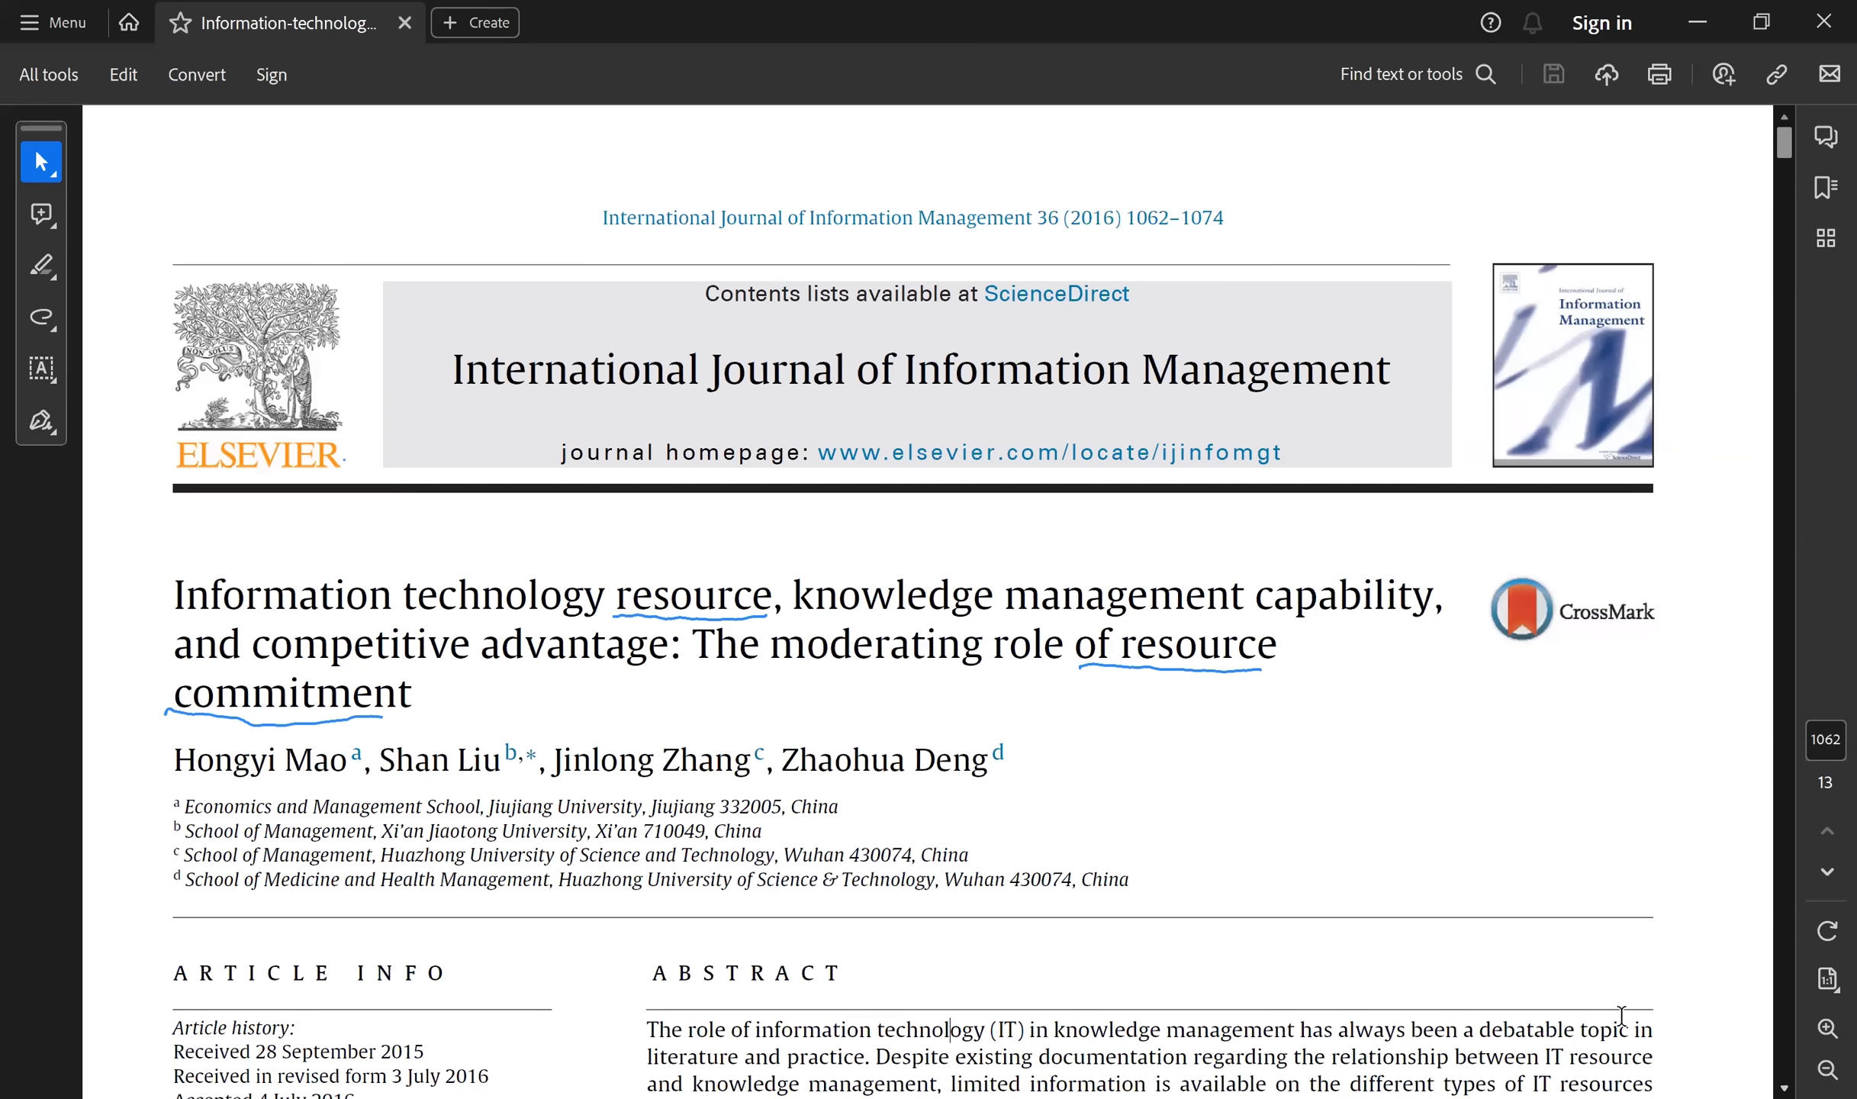
Underline "competitive advantage" in the article title with a freehand stroke, keeping the full abstract in view.
scroll(1621, 1015, "down", 3)
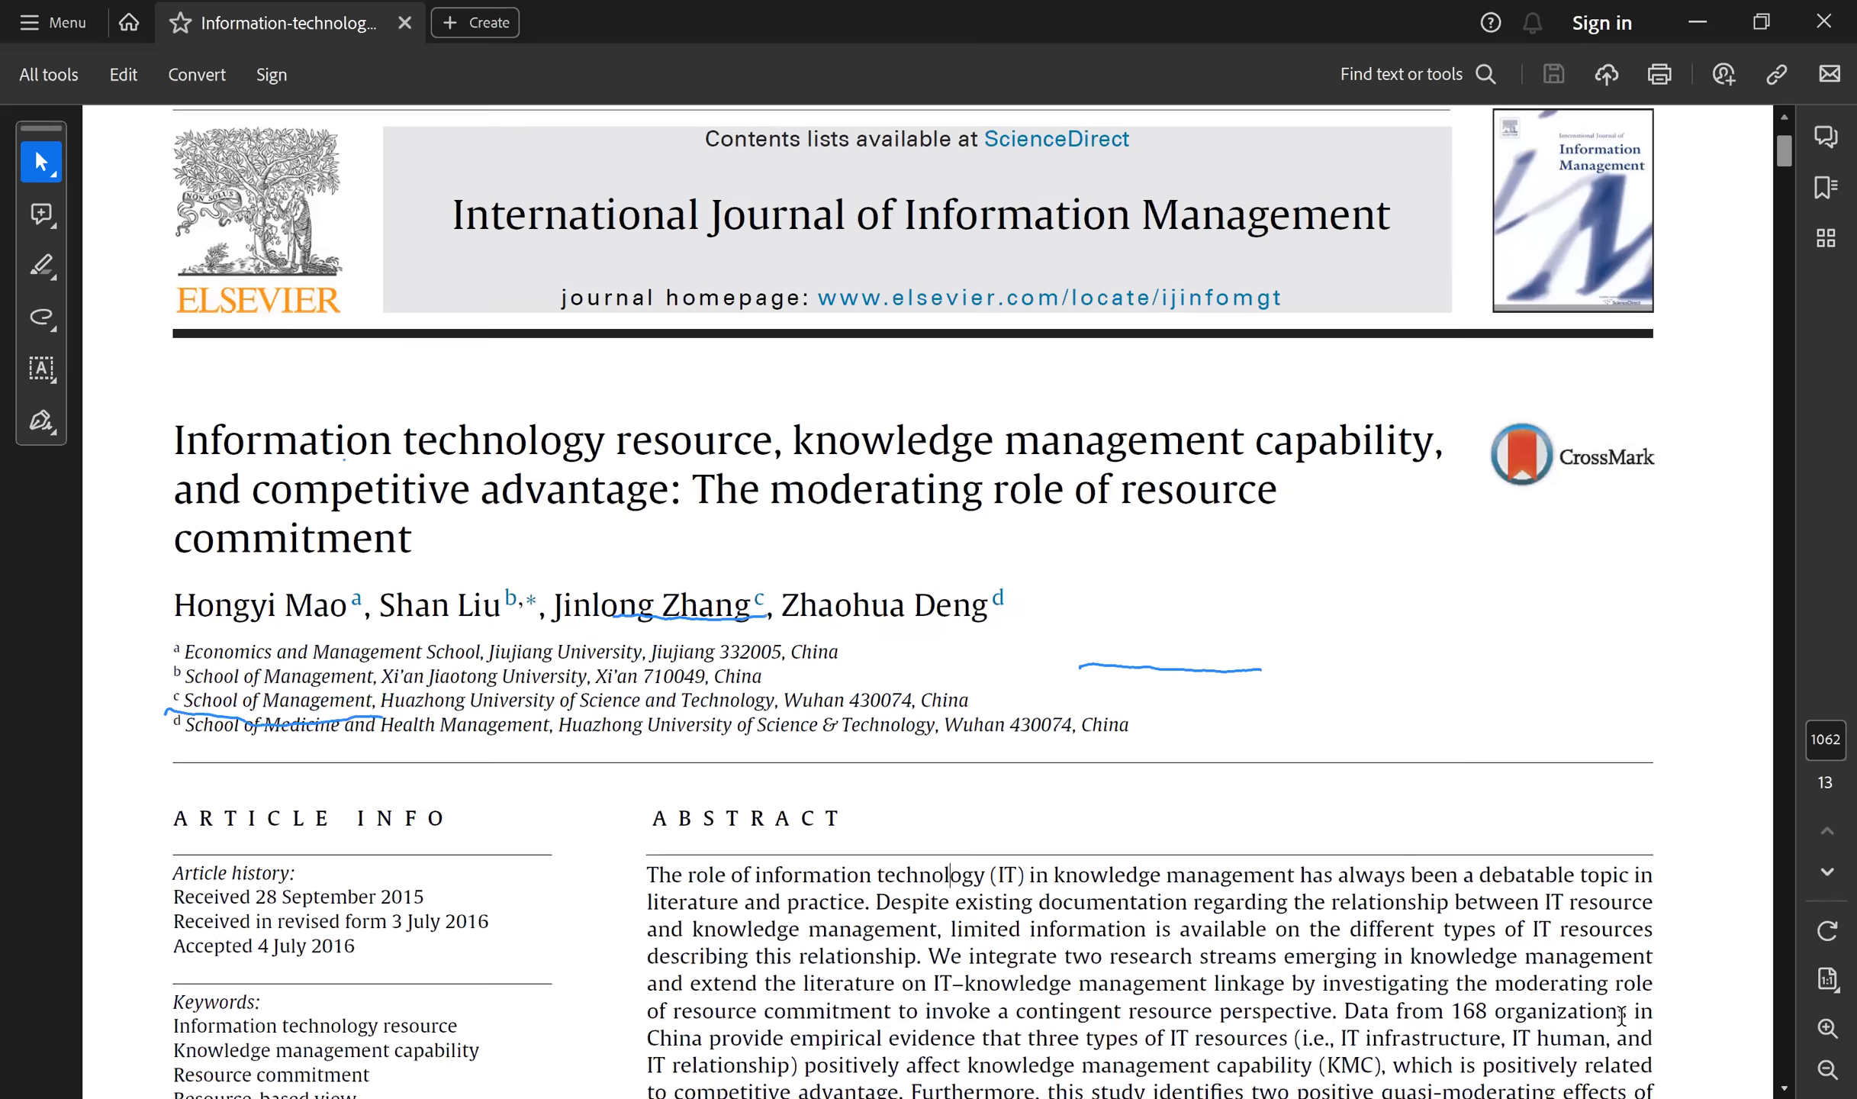
scroll(1622, 1015, "down", 1)
scroll(1622, 1015, "down", 2)
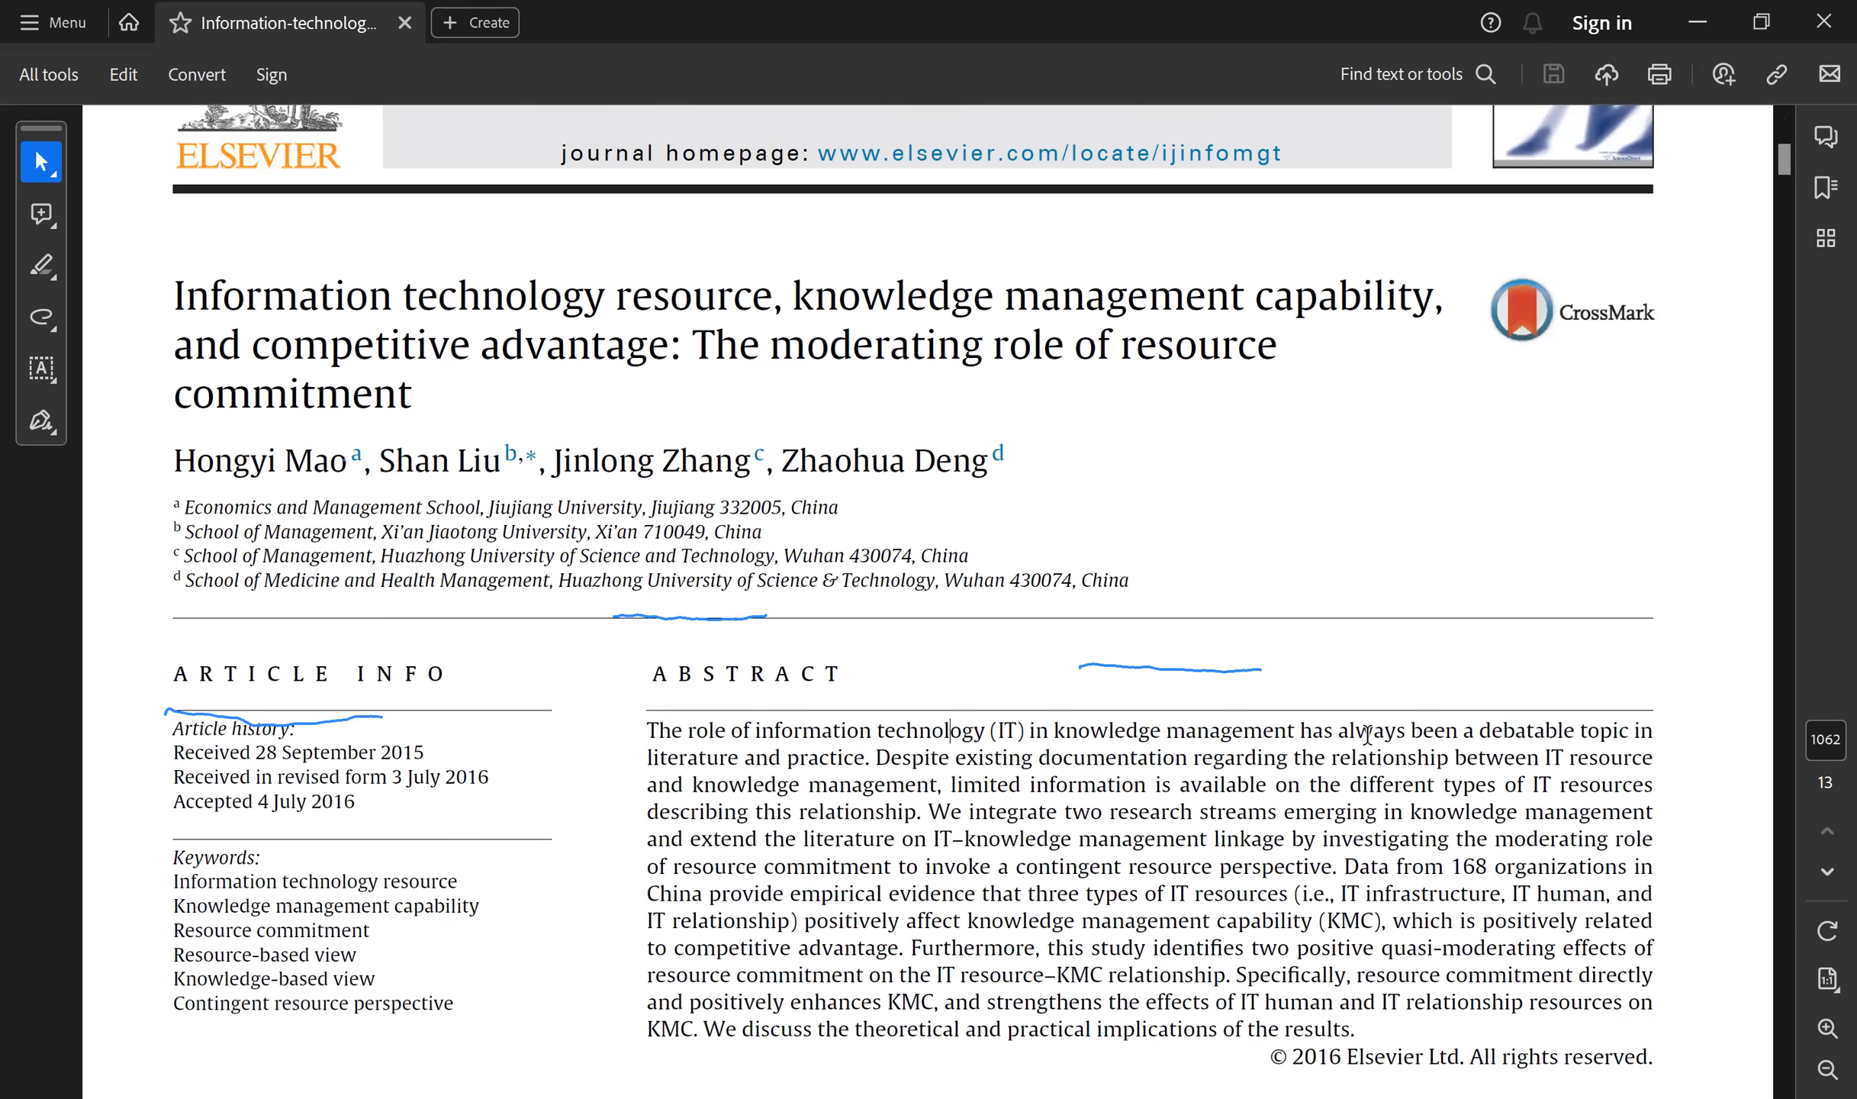
left_click_drag(174, 309, 315, 321)
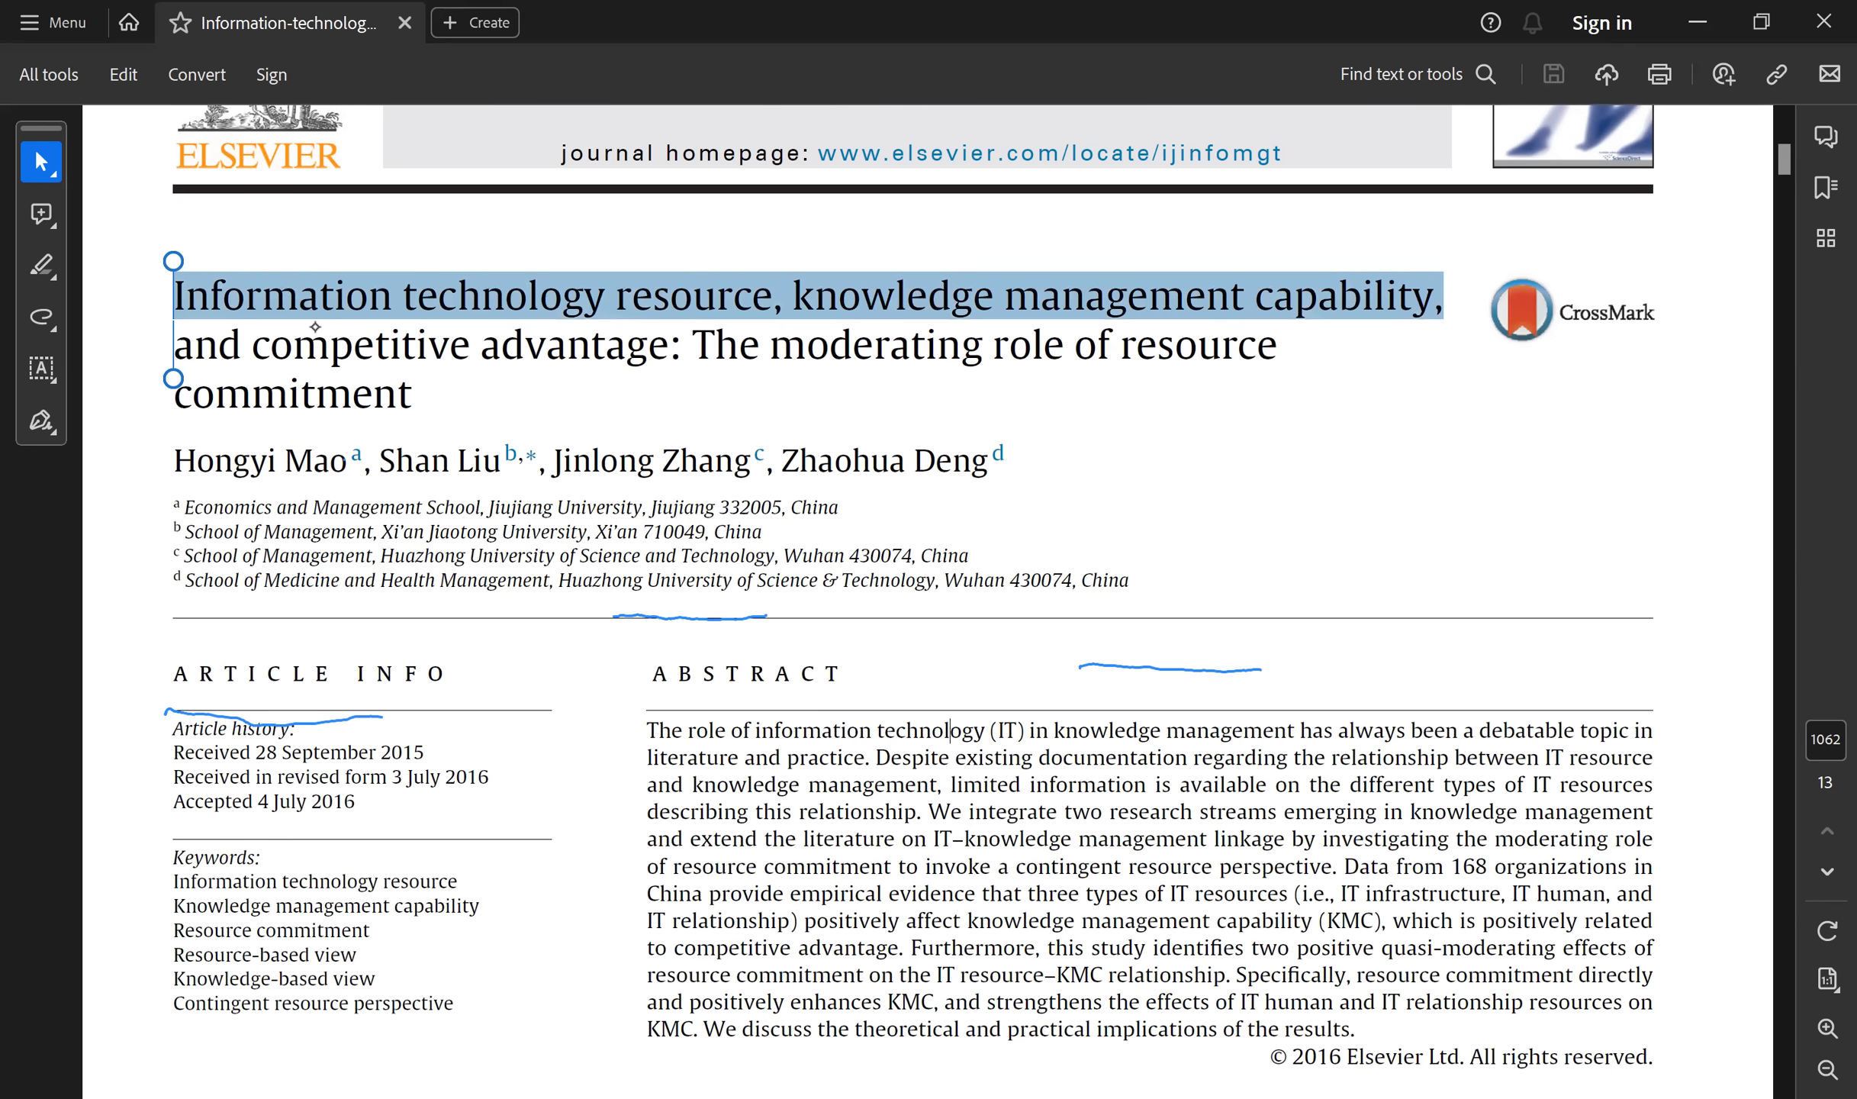
left_click(607, 215)
left_click_drag(345, 374, 648, 368)
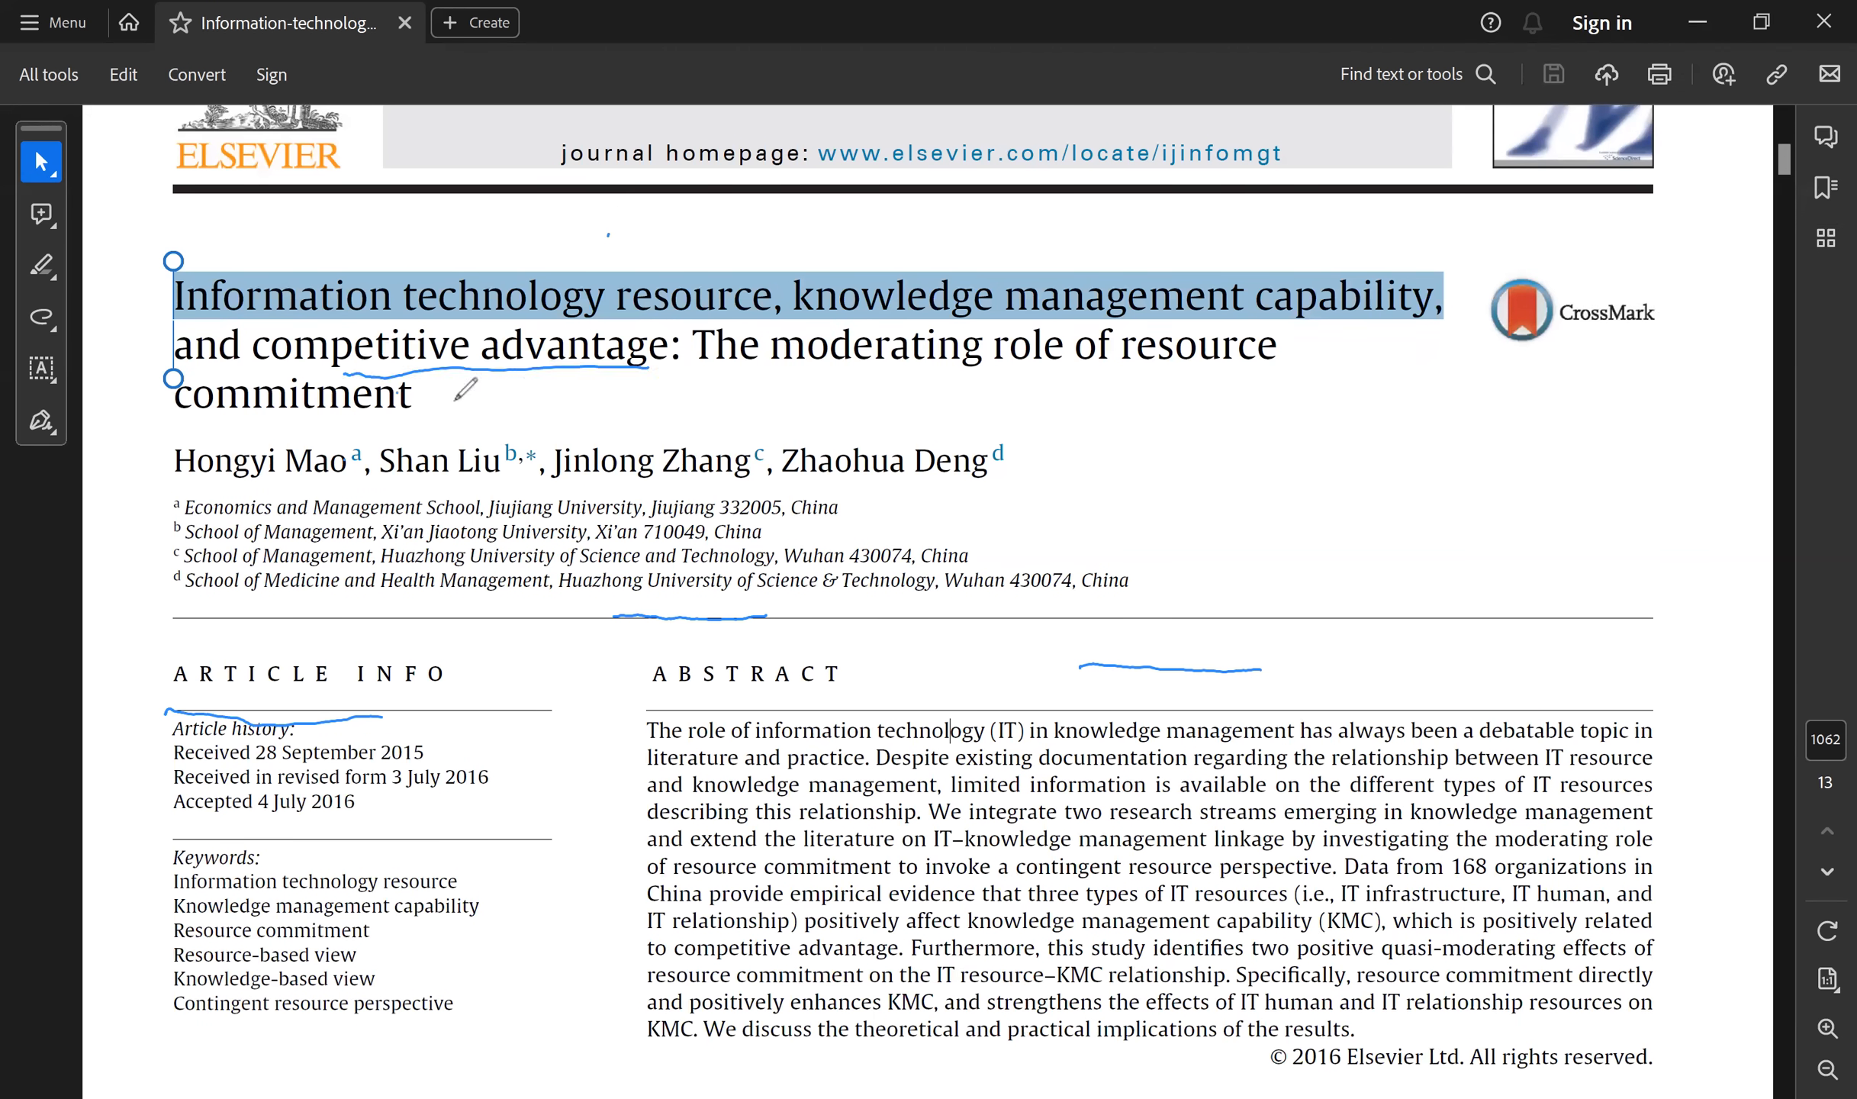
Place a green check mark beside the title's second line and underline "resource commitment" freehand.
left_click(174, 364)
left_click(1257, 456)
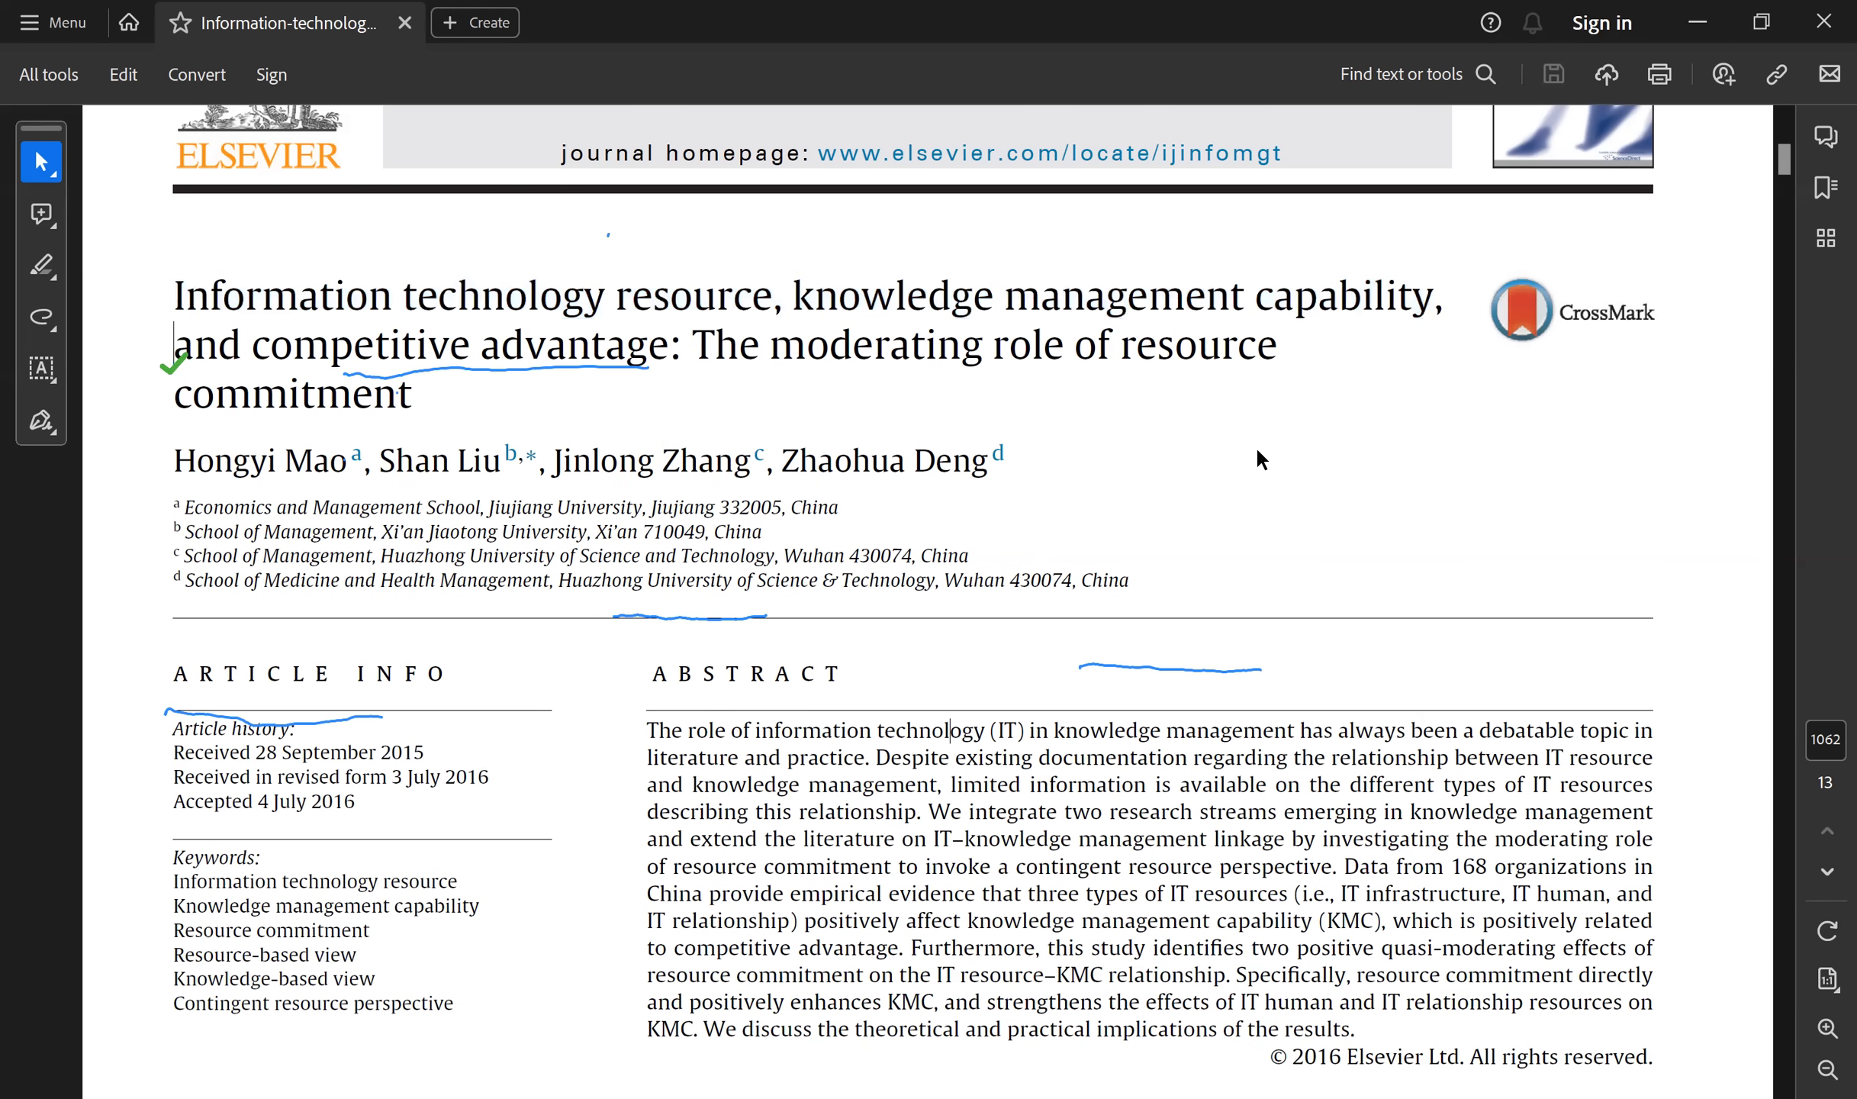
left_click_drag(179, 314, 470, 351)
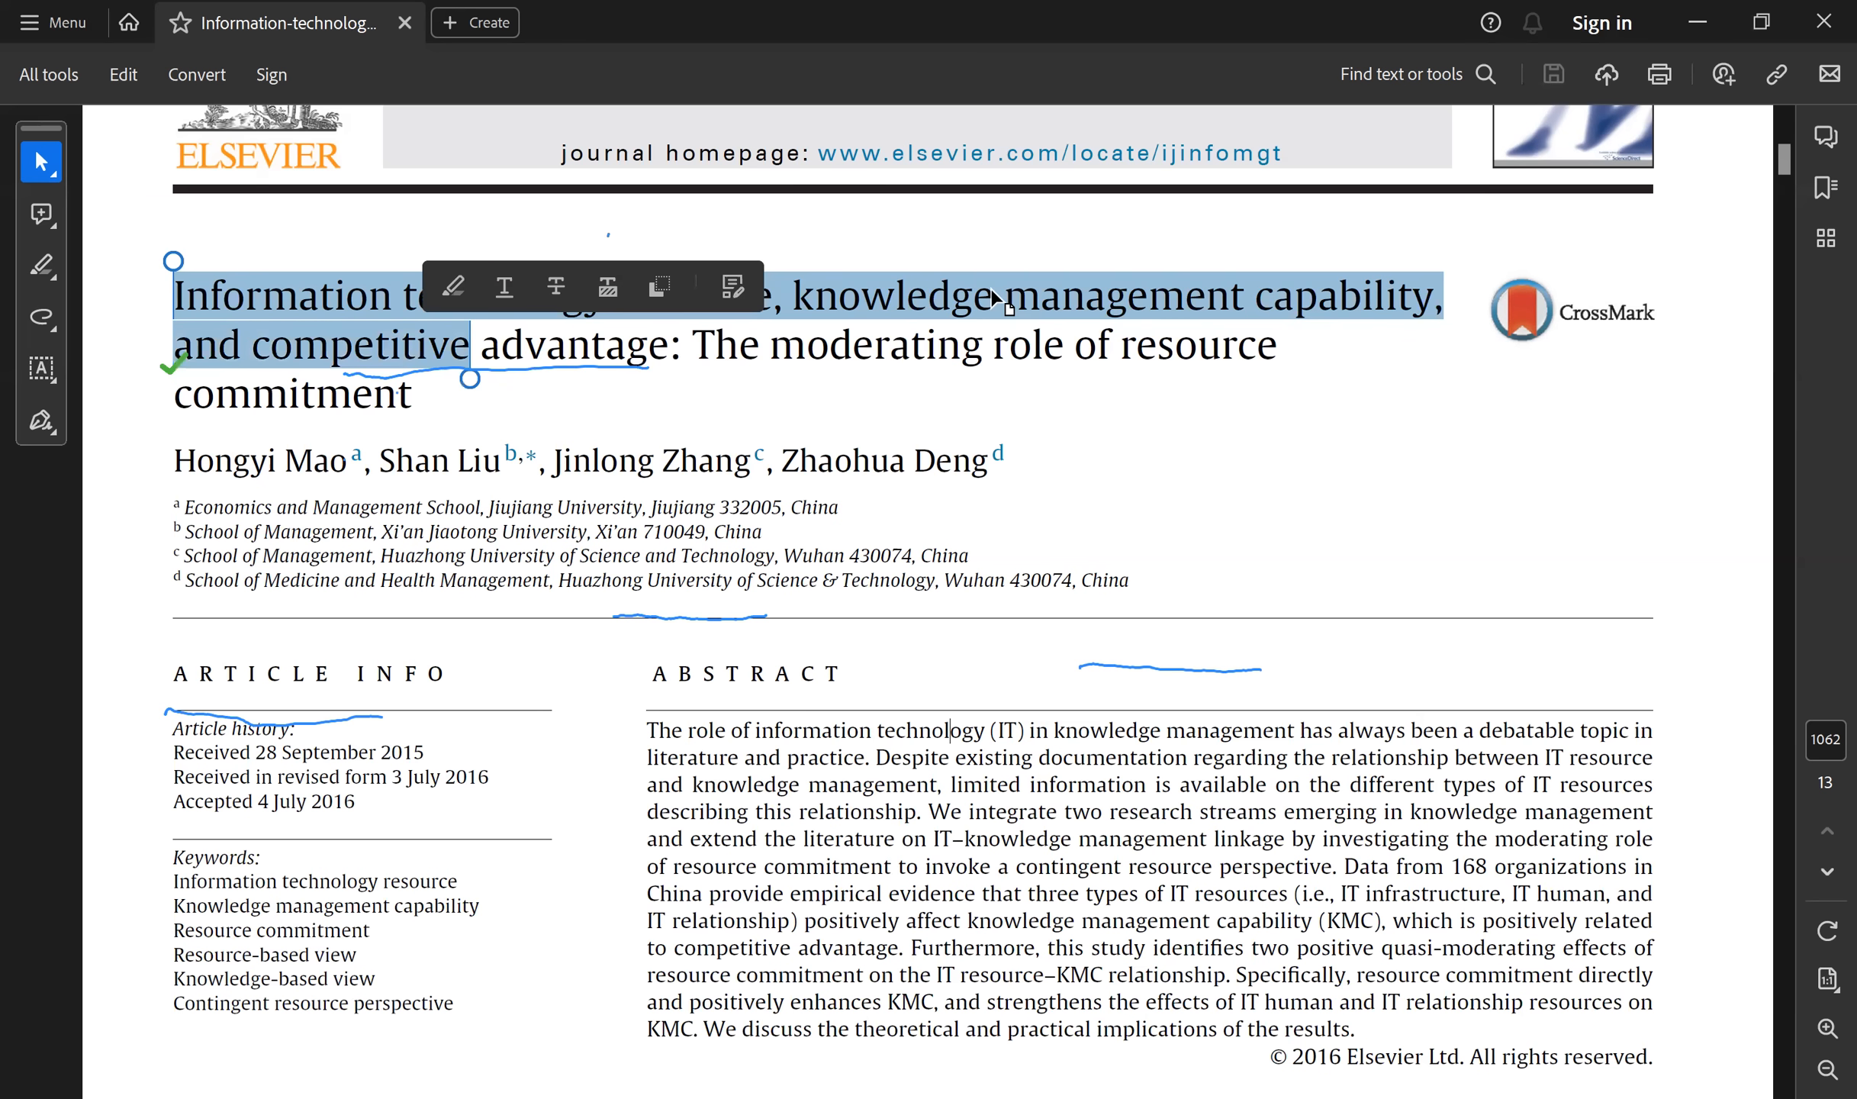
left_click(399, 193)
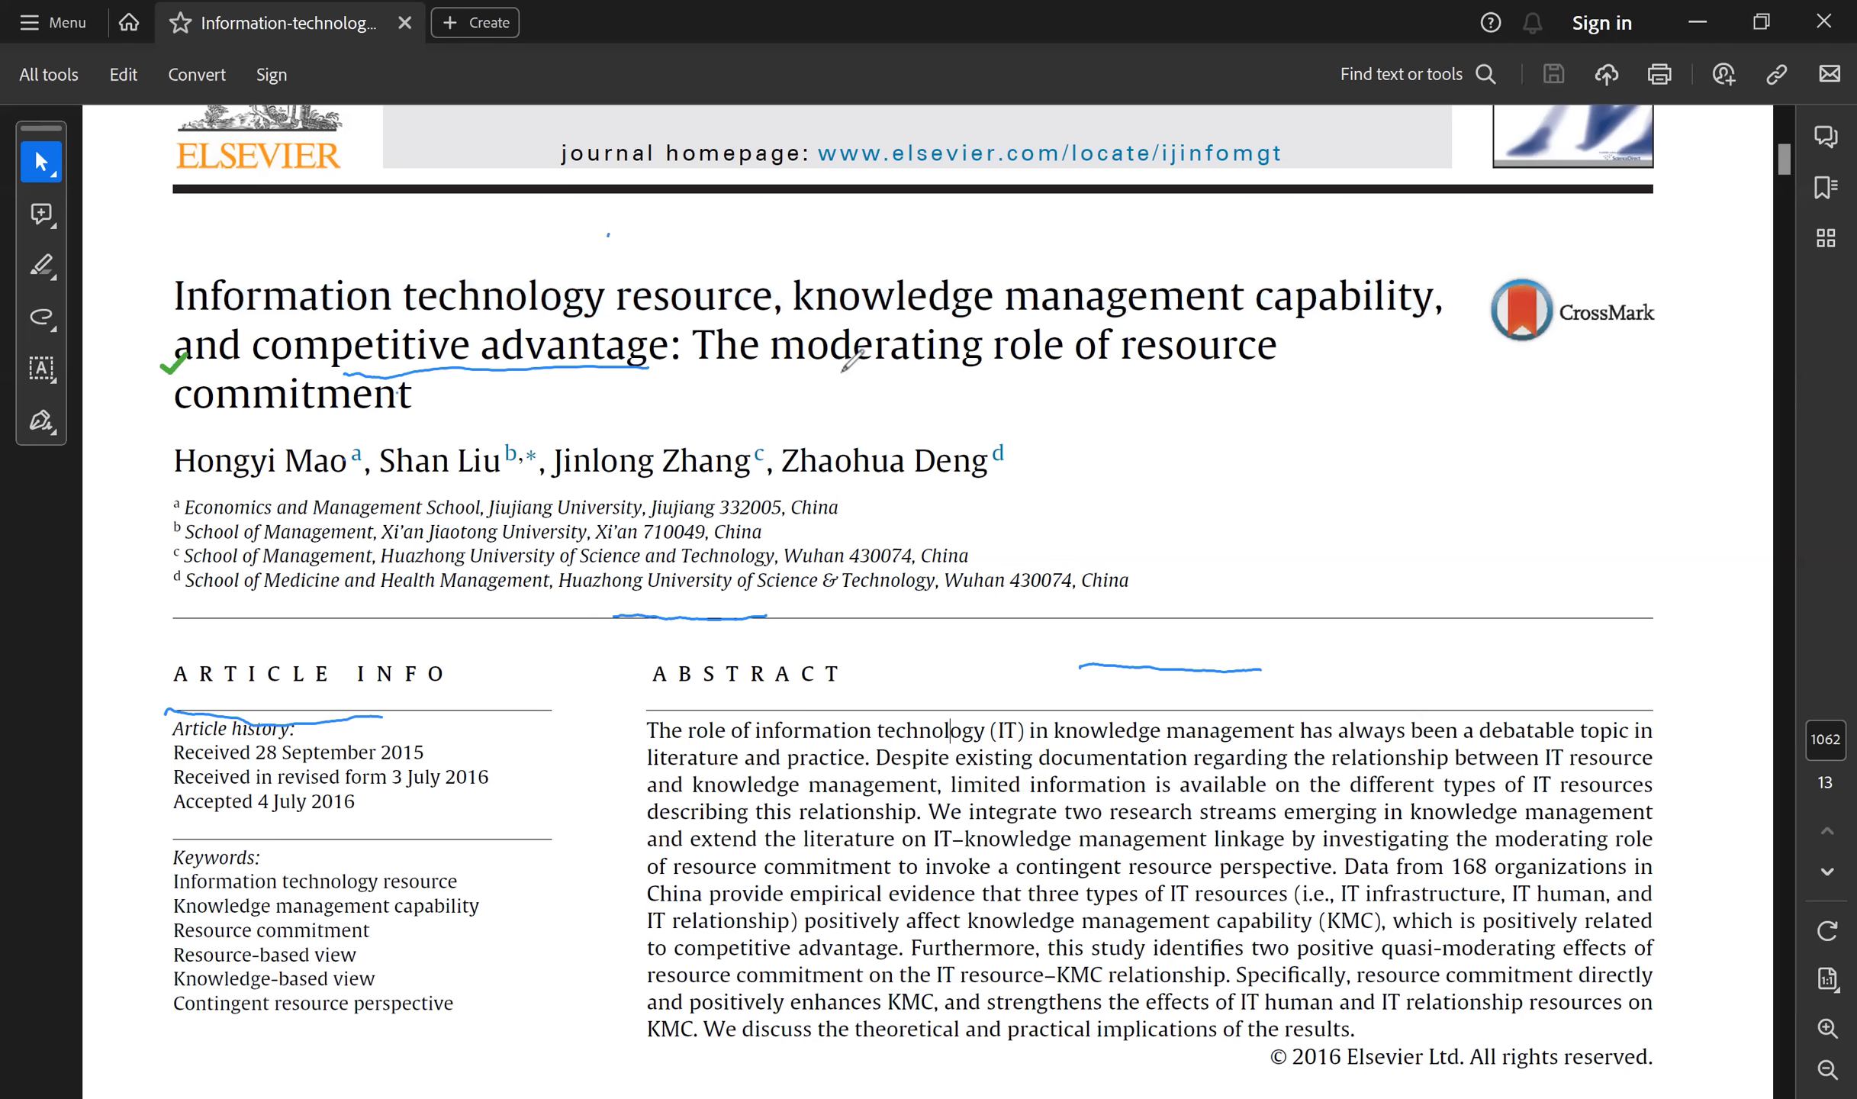
left_click_drag(184, 418, 406, 418)
left_click_drag(1107, 376, 1280, 374)
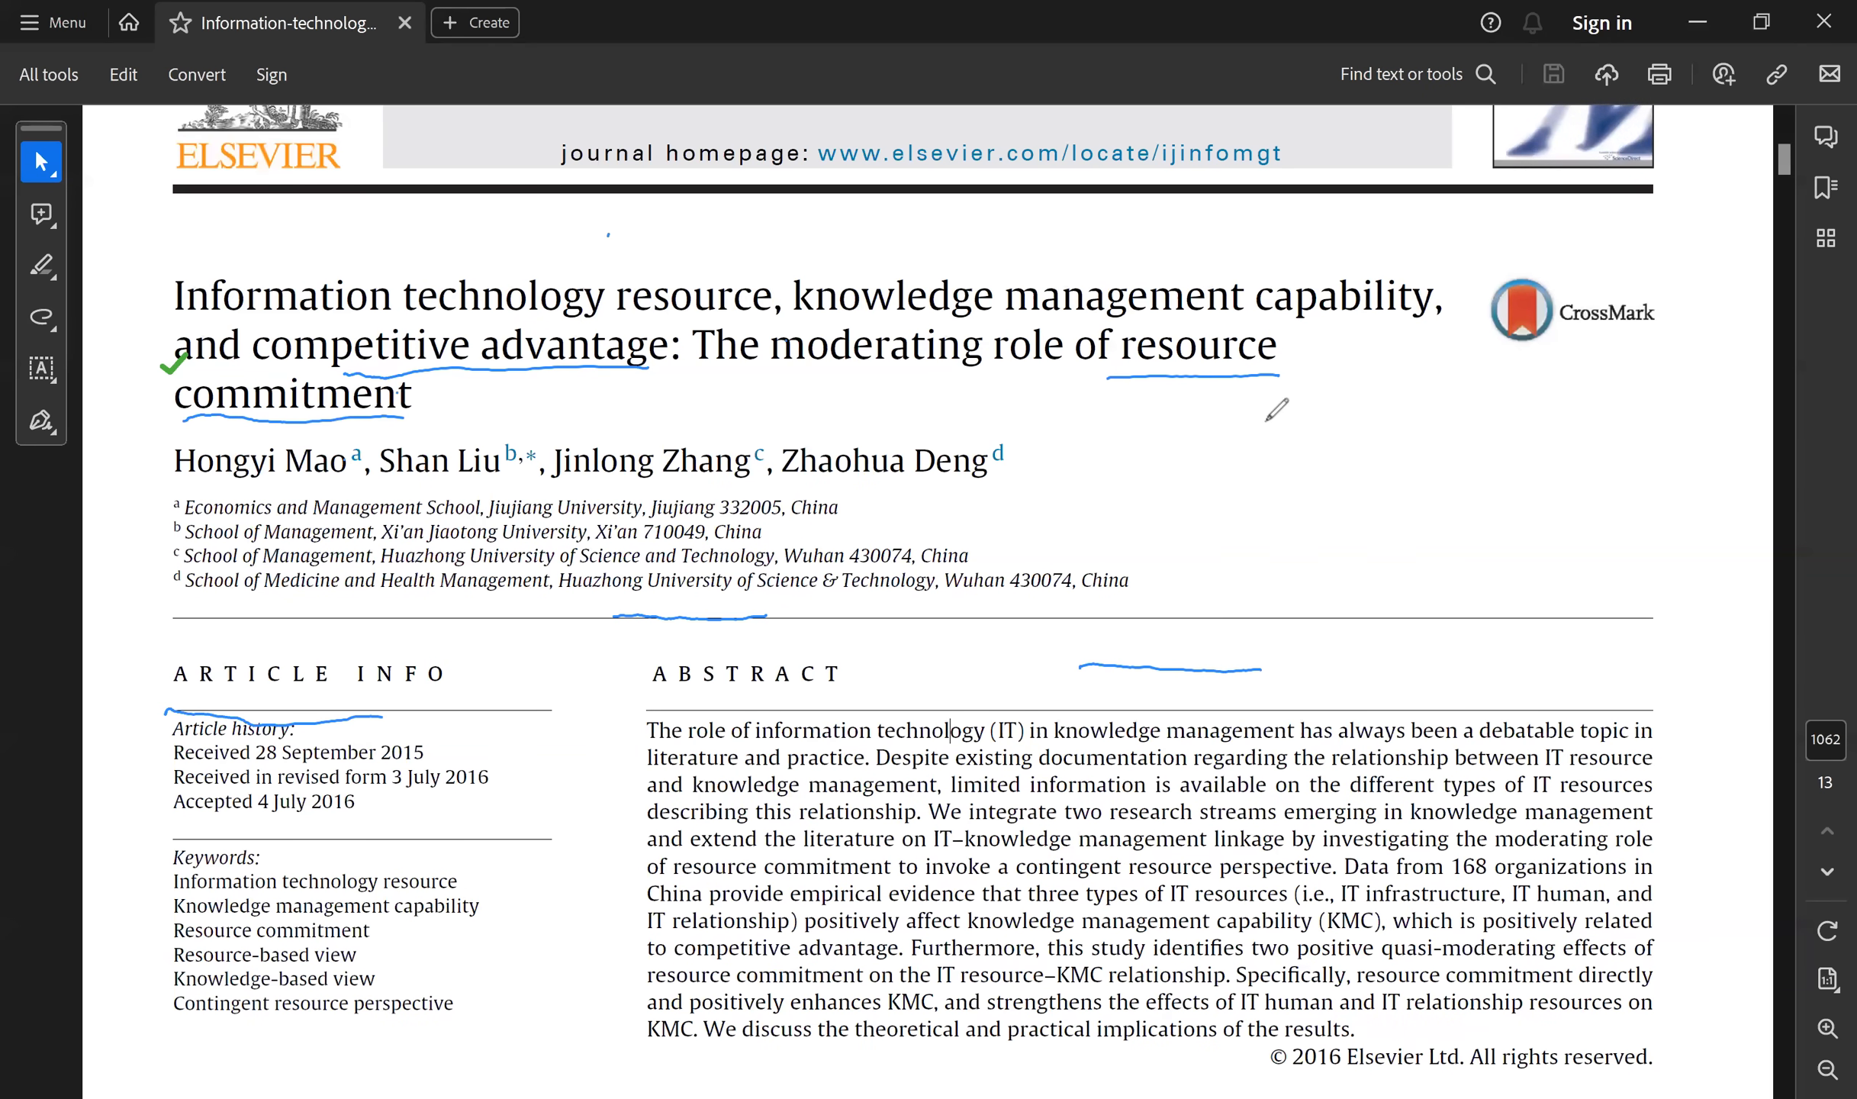
Handwrite the notes "IT", "KKM" and "KB" in the blank area beside the author names and affiliations.
left_click_drag(1366, 427, 1394, 426)
left_click_drag(1385, 427, 1385, 480)
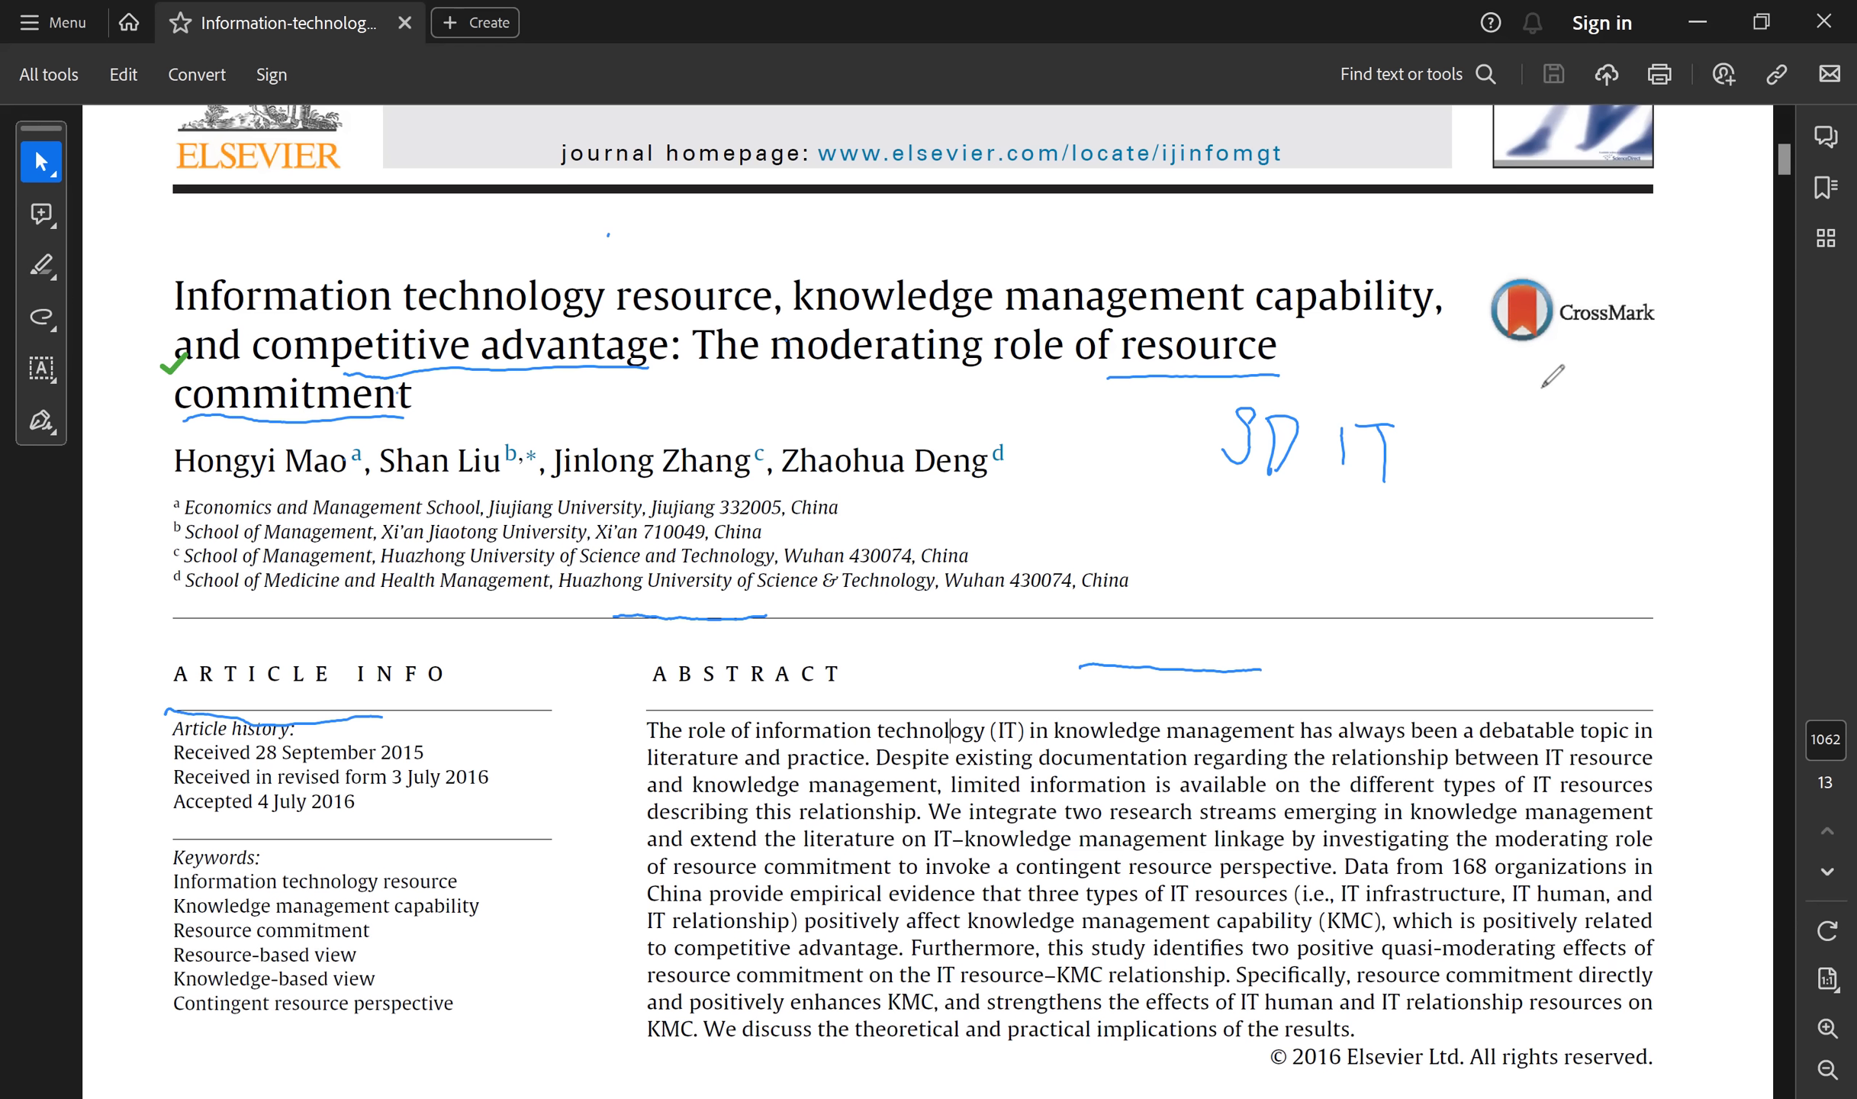
left_click_drag(1535, 383, 1529, 446)
mouse_move(1531, 416)
left_mouse_down()
mouse_move(1562, 397)
mouse_move(1570, 435)
left_mouse_up()
mouse_move(1579, 390)
left_mouse_down()
mouse_move(1586, 442)
mouse_move(1629, 418)
mouse_move(1657, 435)
left_mouse_up()
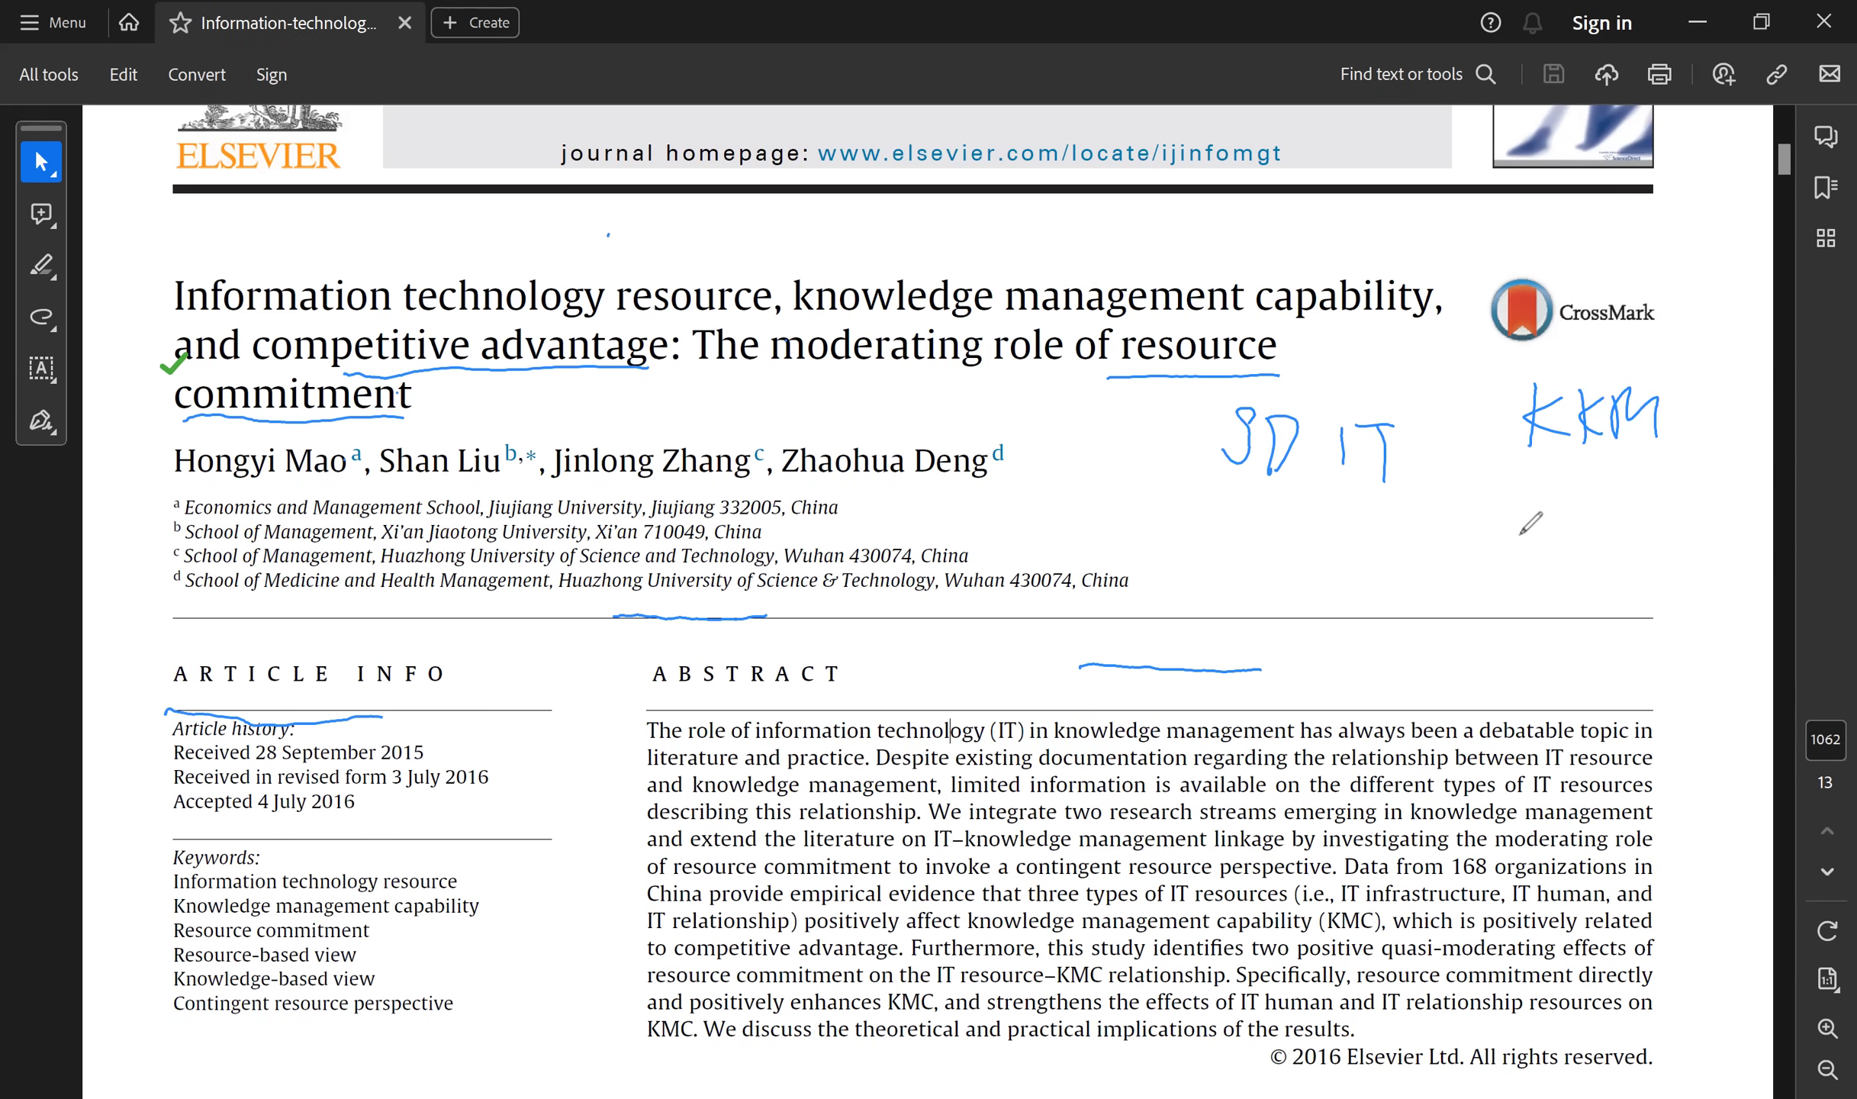
left_click_drag(1500, 516, 1511, 559)
left_click_drag(1549, 527, 1551, 571)
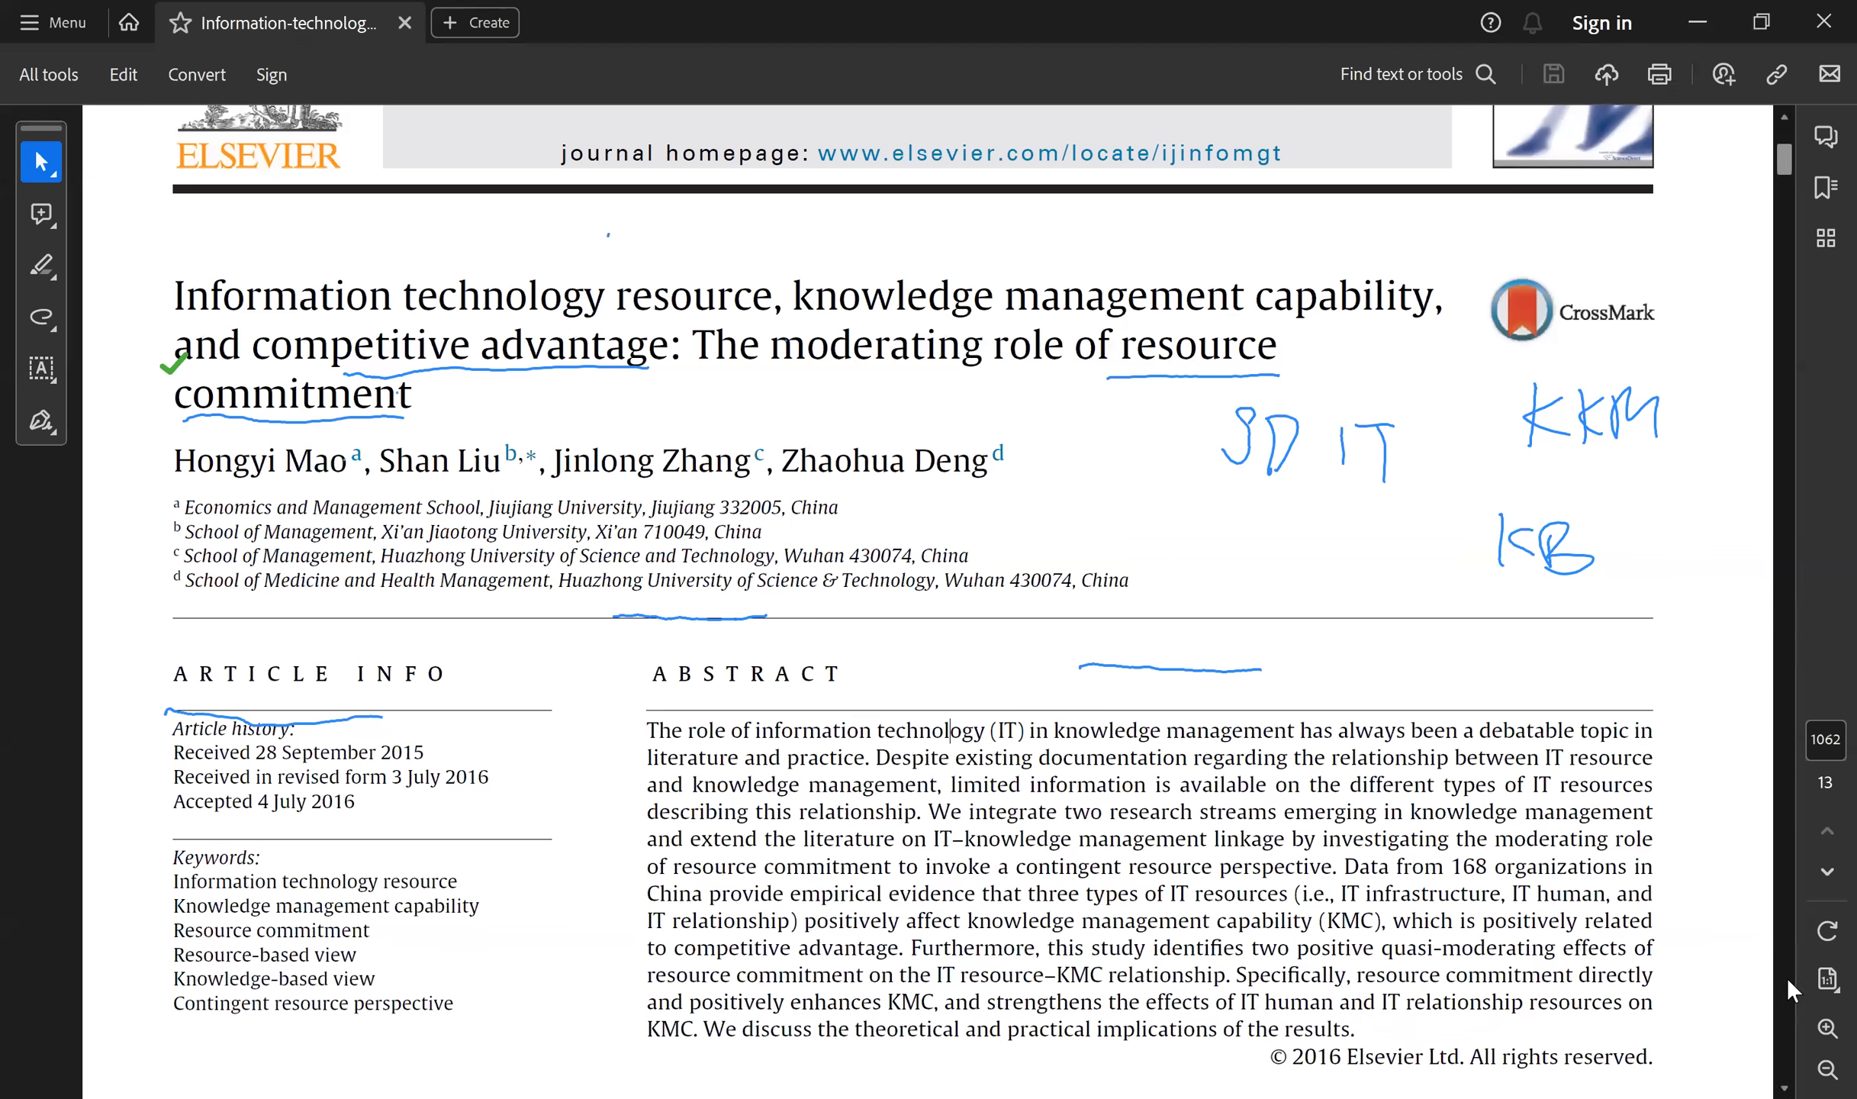
Mark the three numbered research questions on page 1063 with a freehand stroke beside them.
scroll(1736, 619, "down", 3)
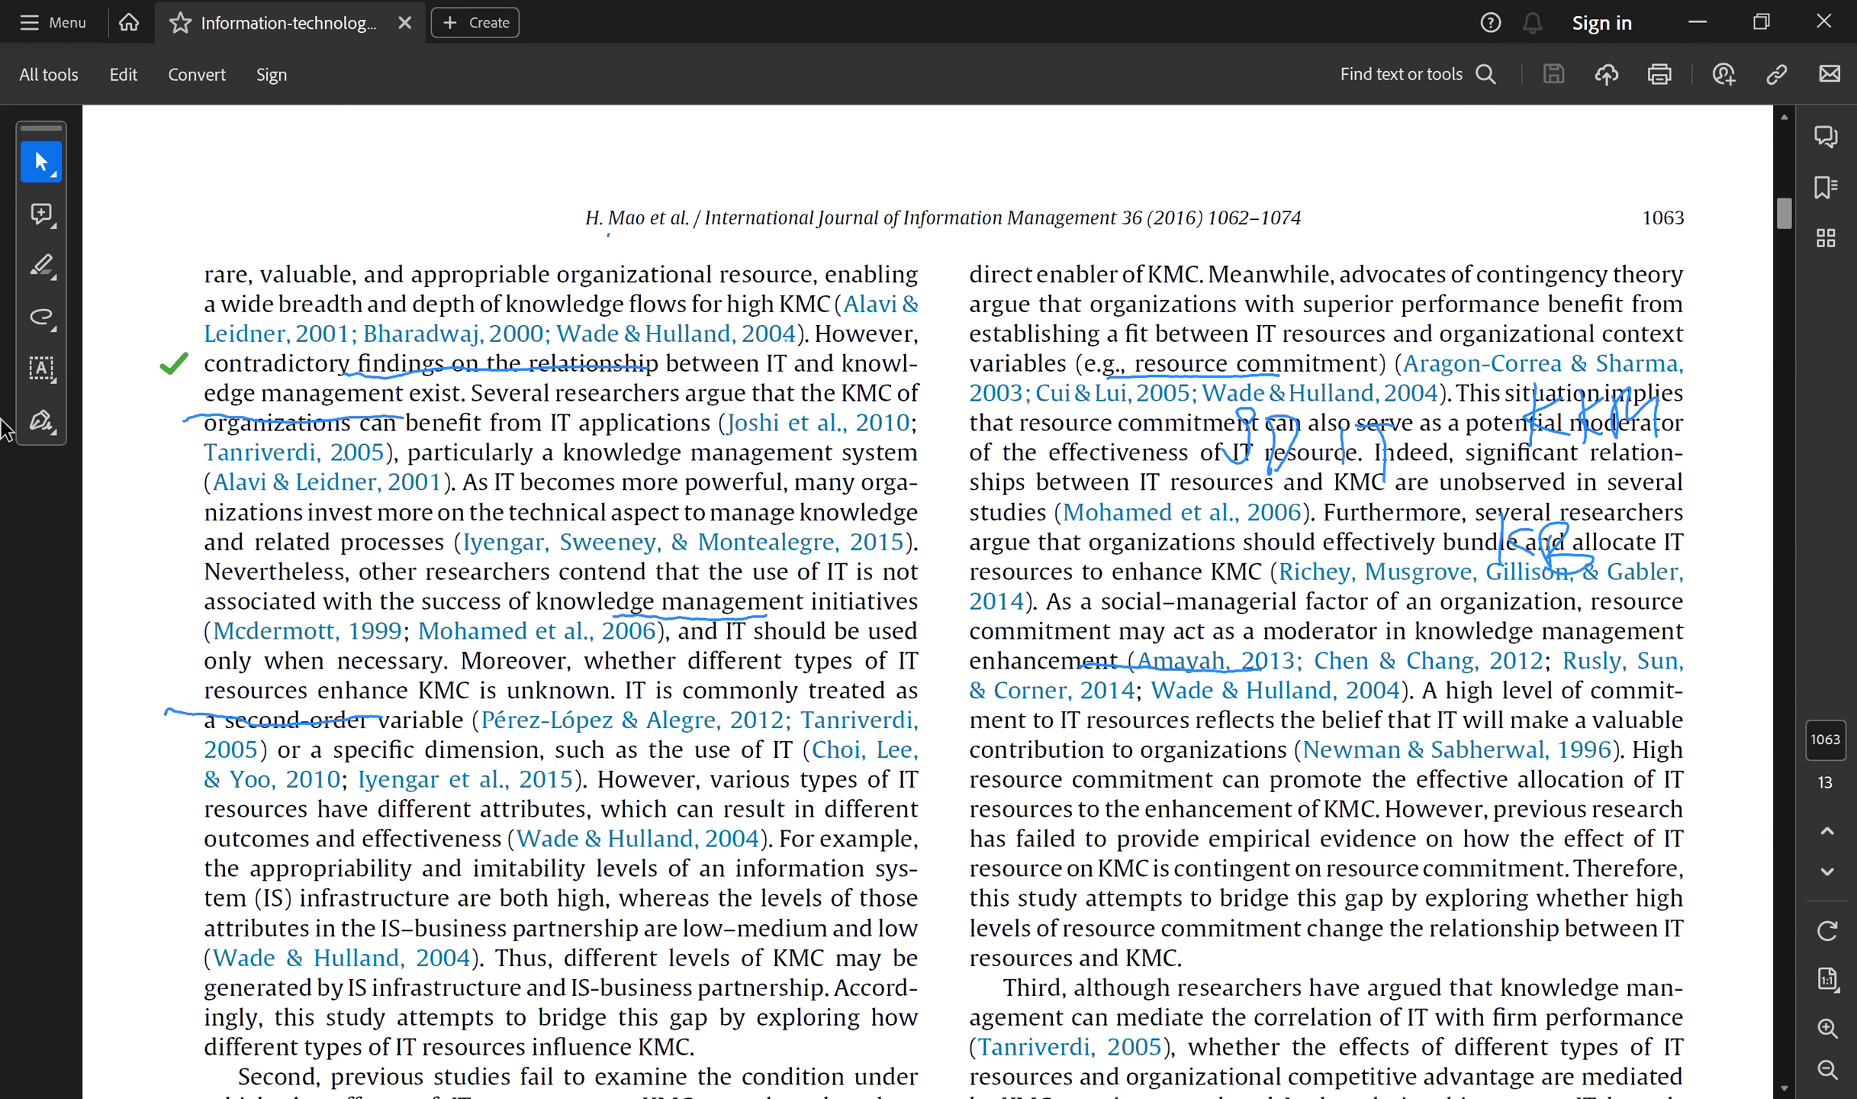
key("Page_Down")
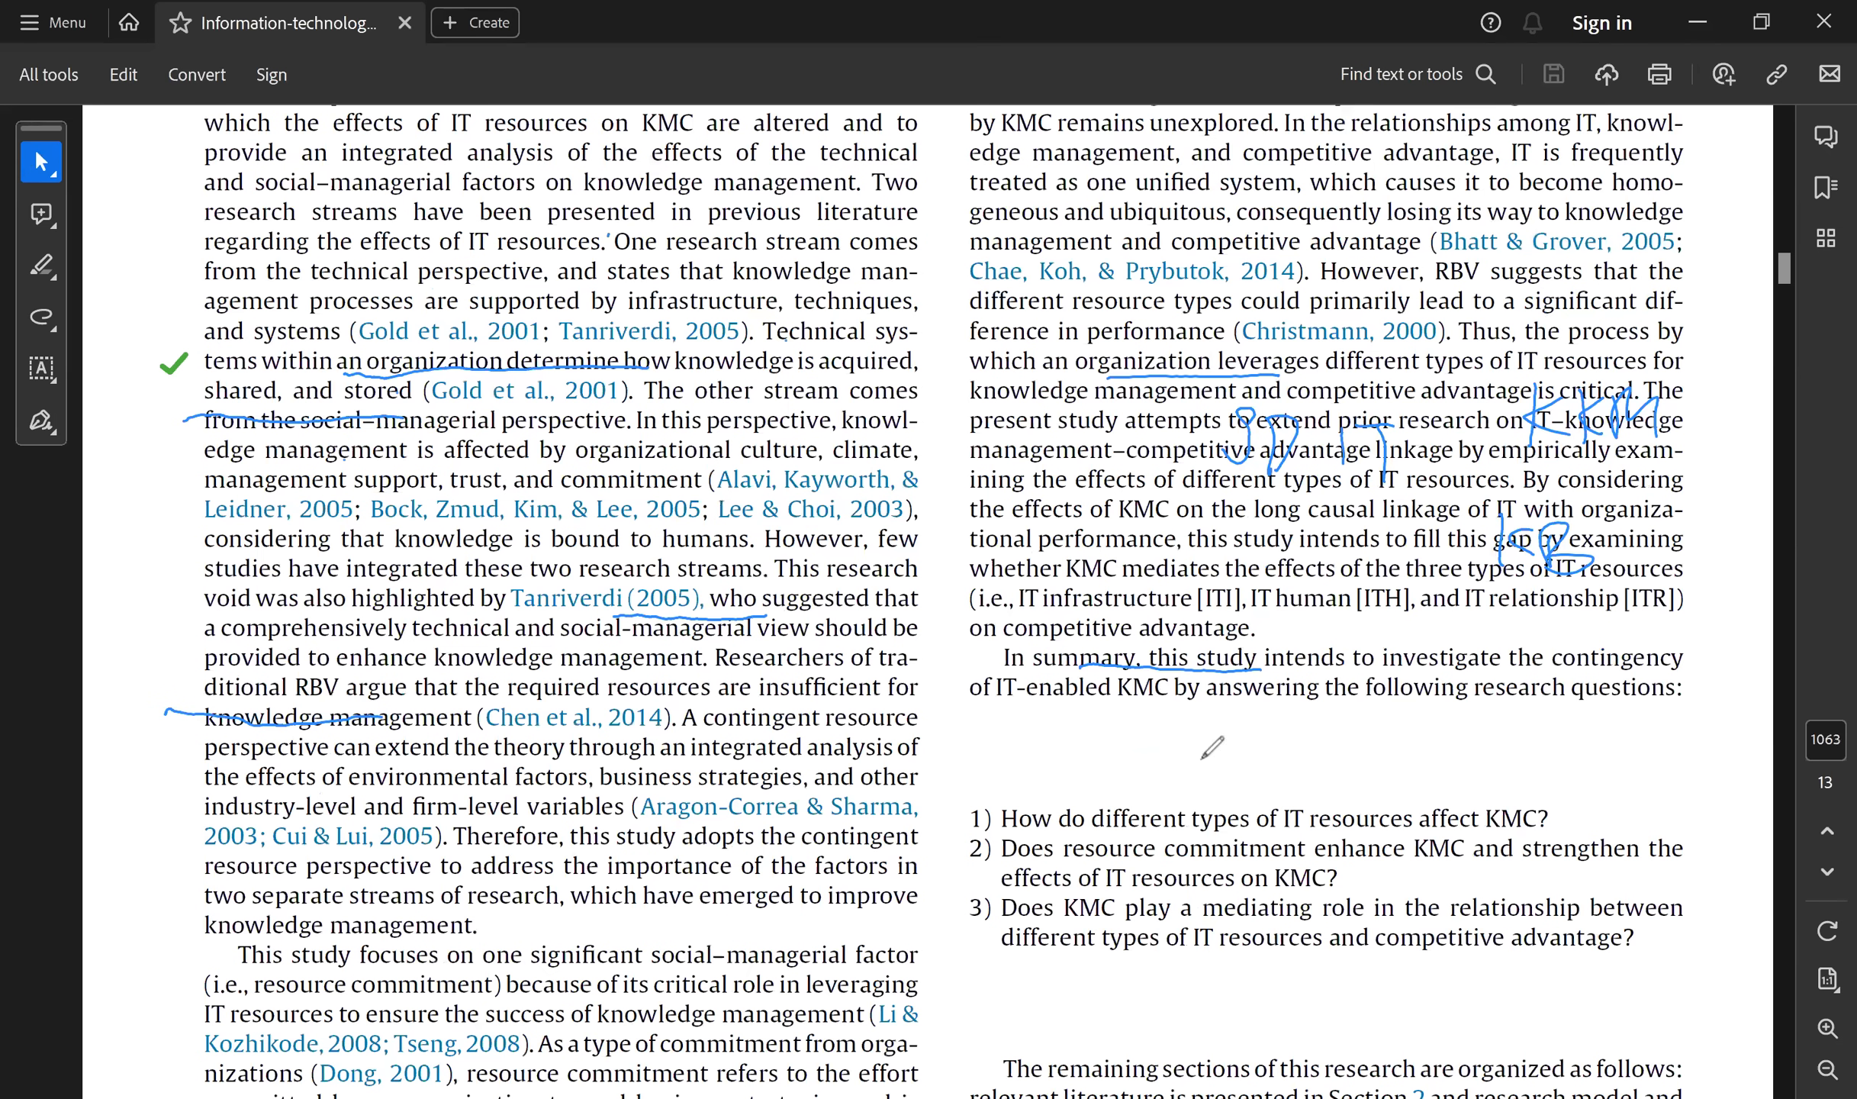
left_click(1786, 926)
left_click_drag(18, 174, 1202, 758)
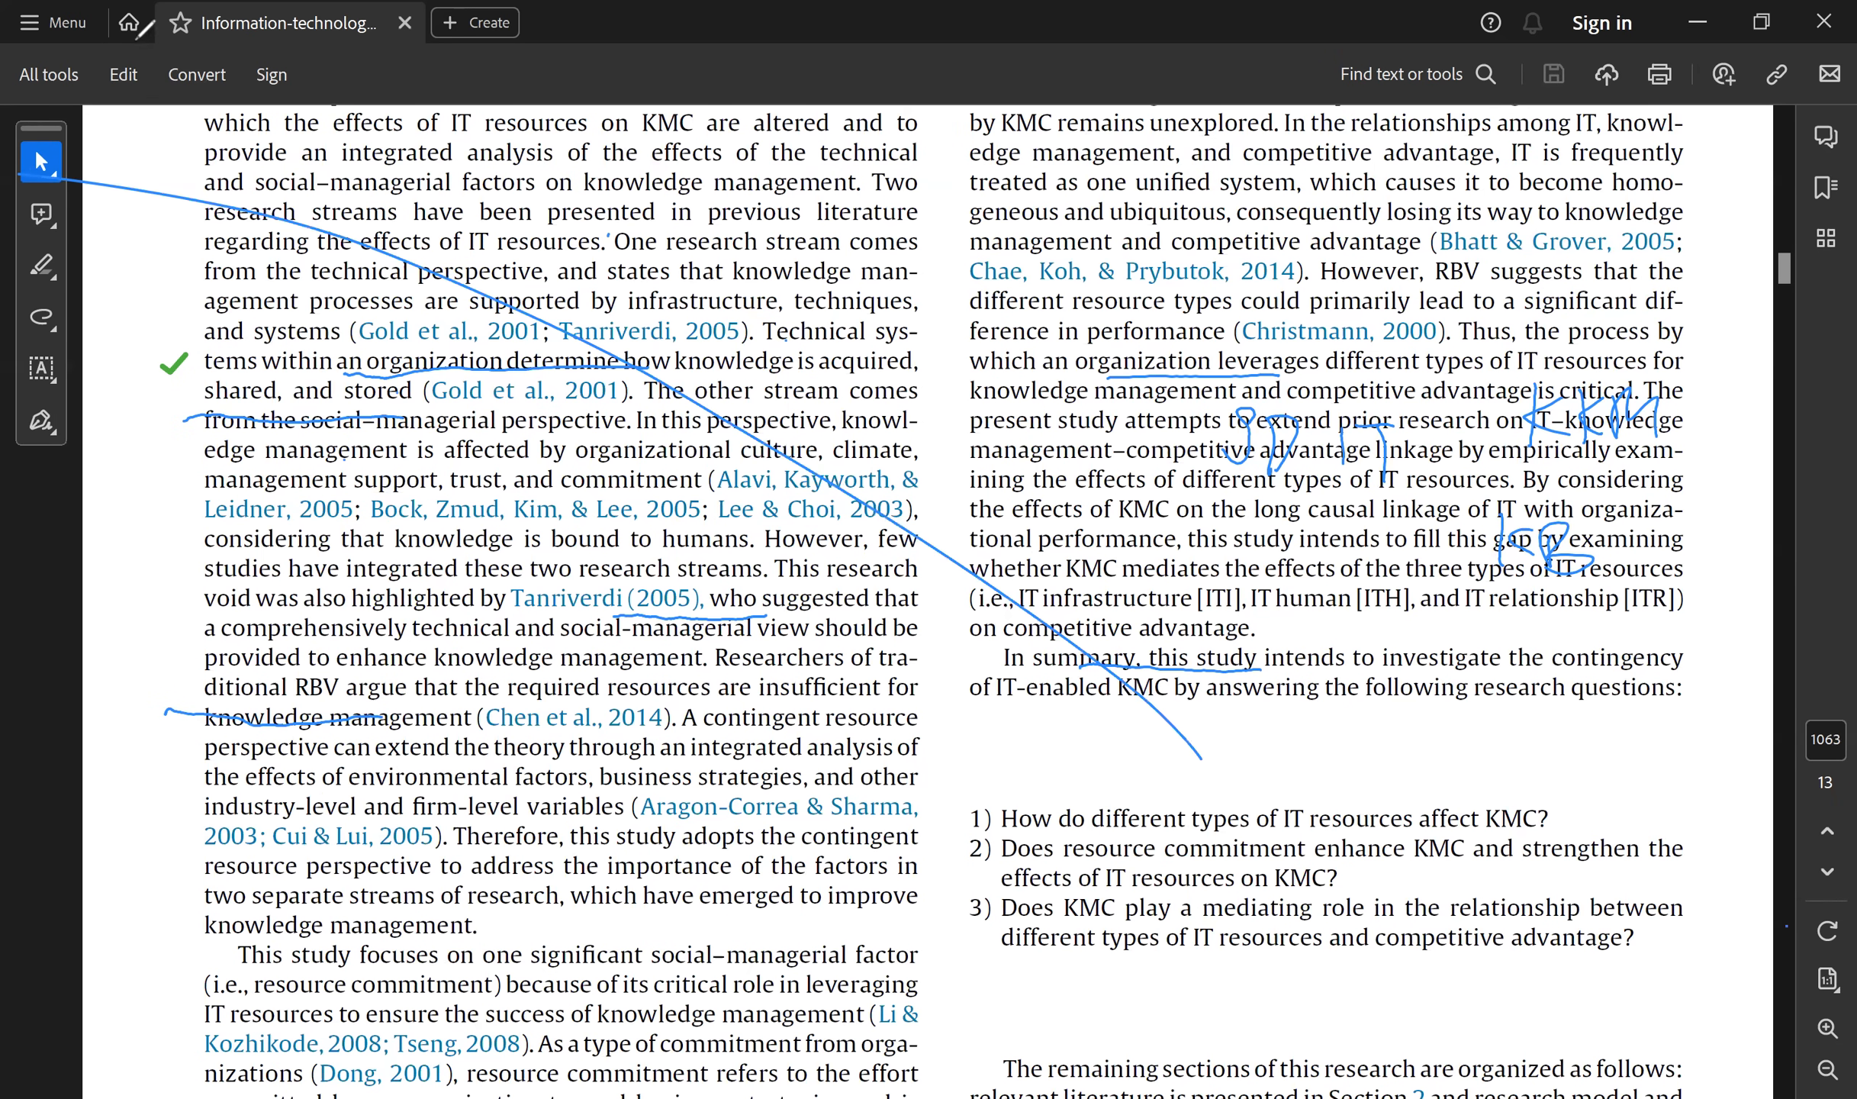
left_click_drag(56, 153, 116, 88)
left_click_drag(1701, 752, 1682, 866)
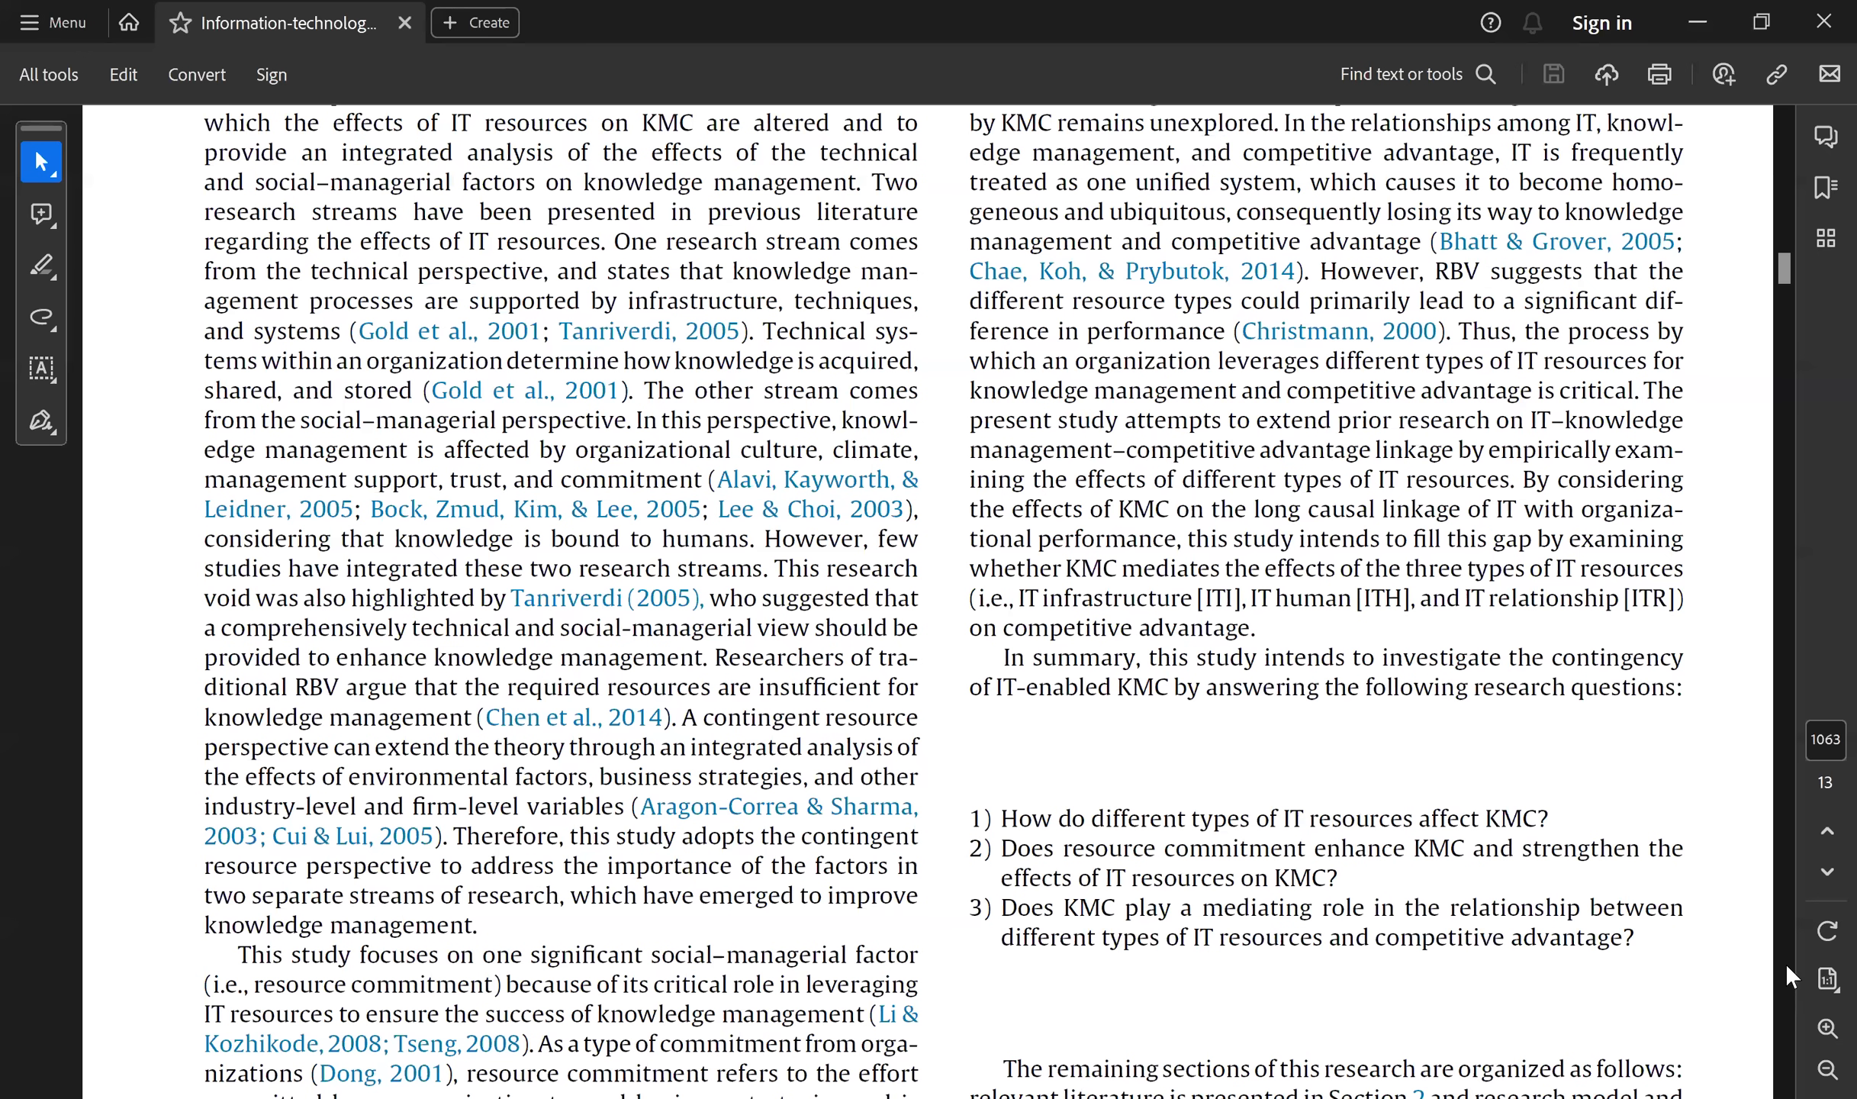
Examine the theoretical background sections 2.1 and 2.2 on page 1064 and the research model figure on page 1065.
left_click(1787, 965)
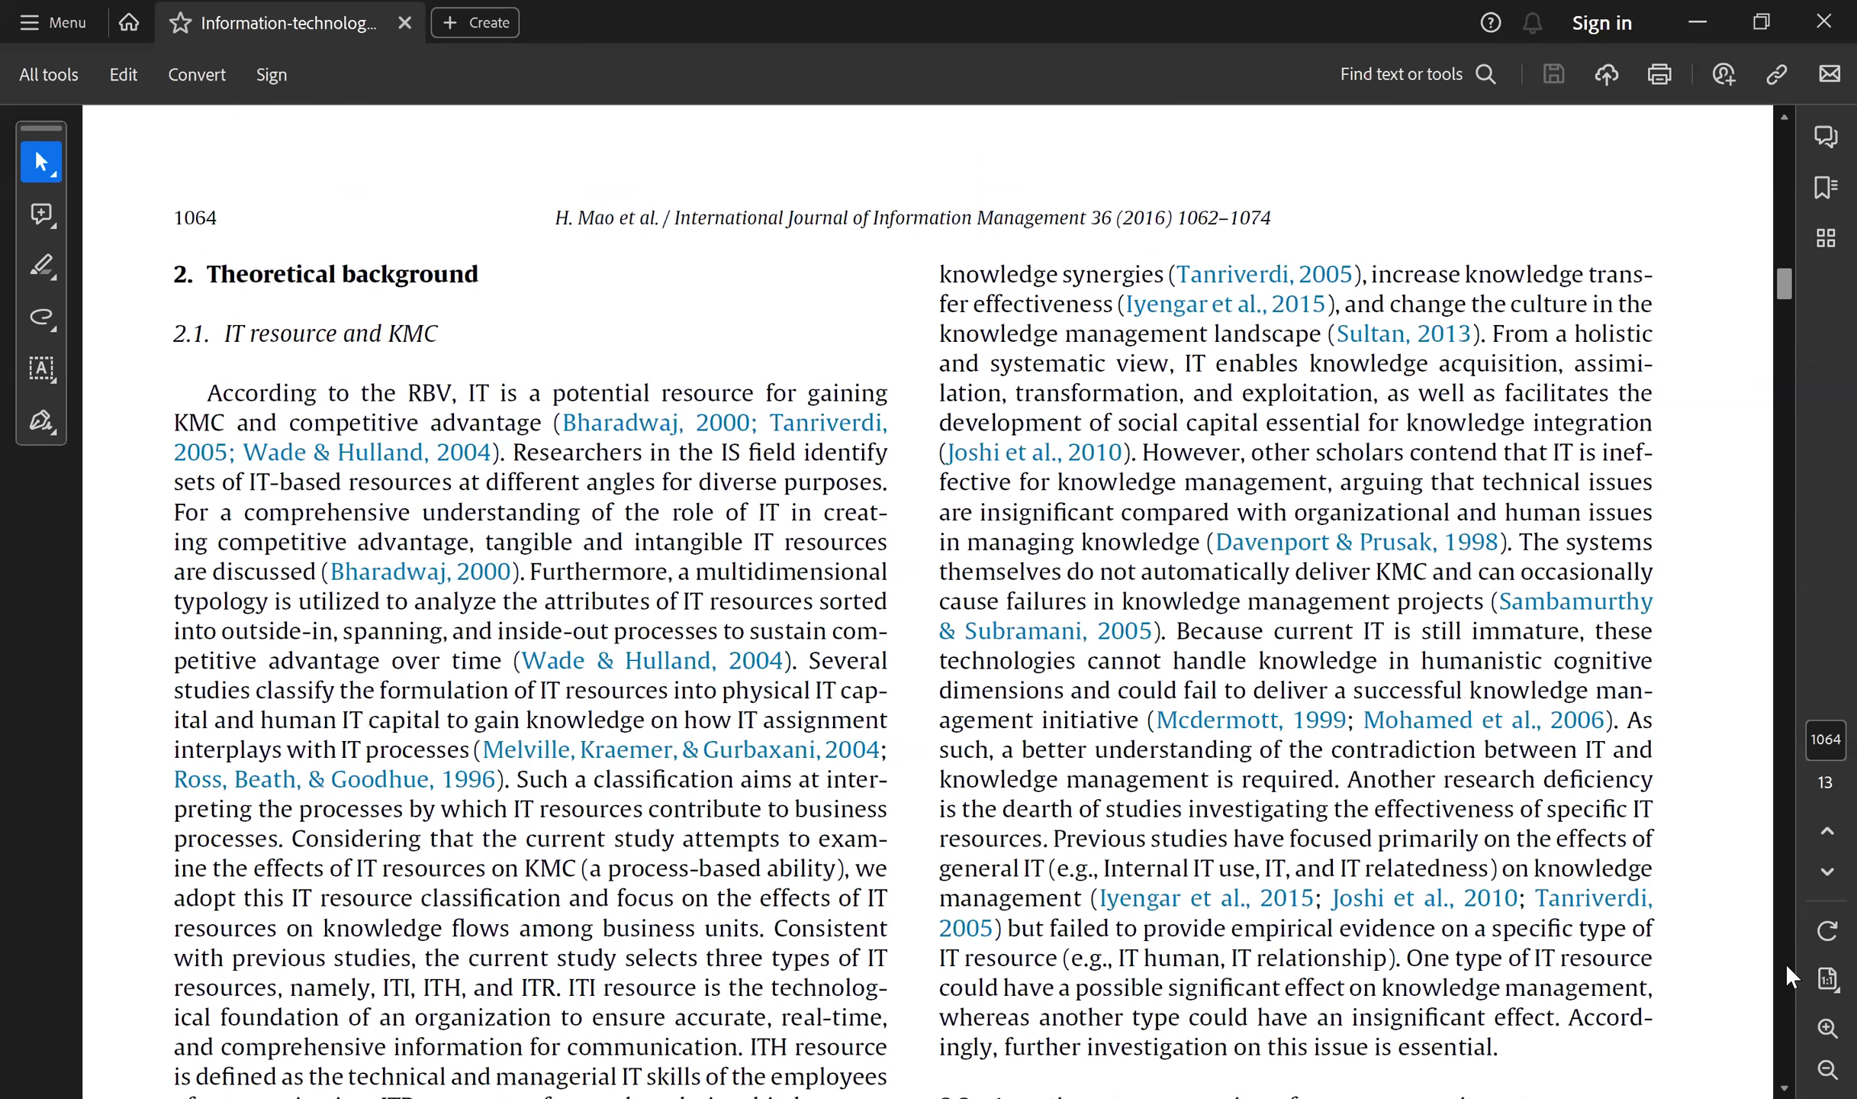
left_click(1786, 964)
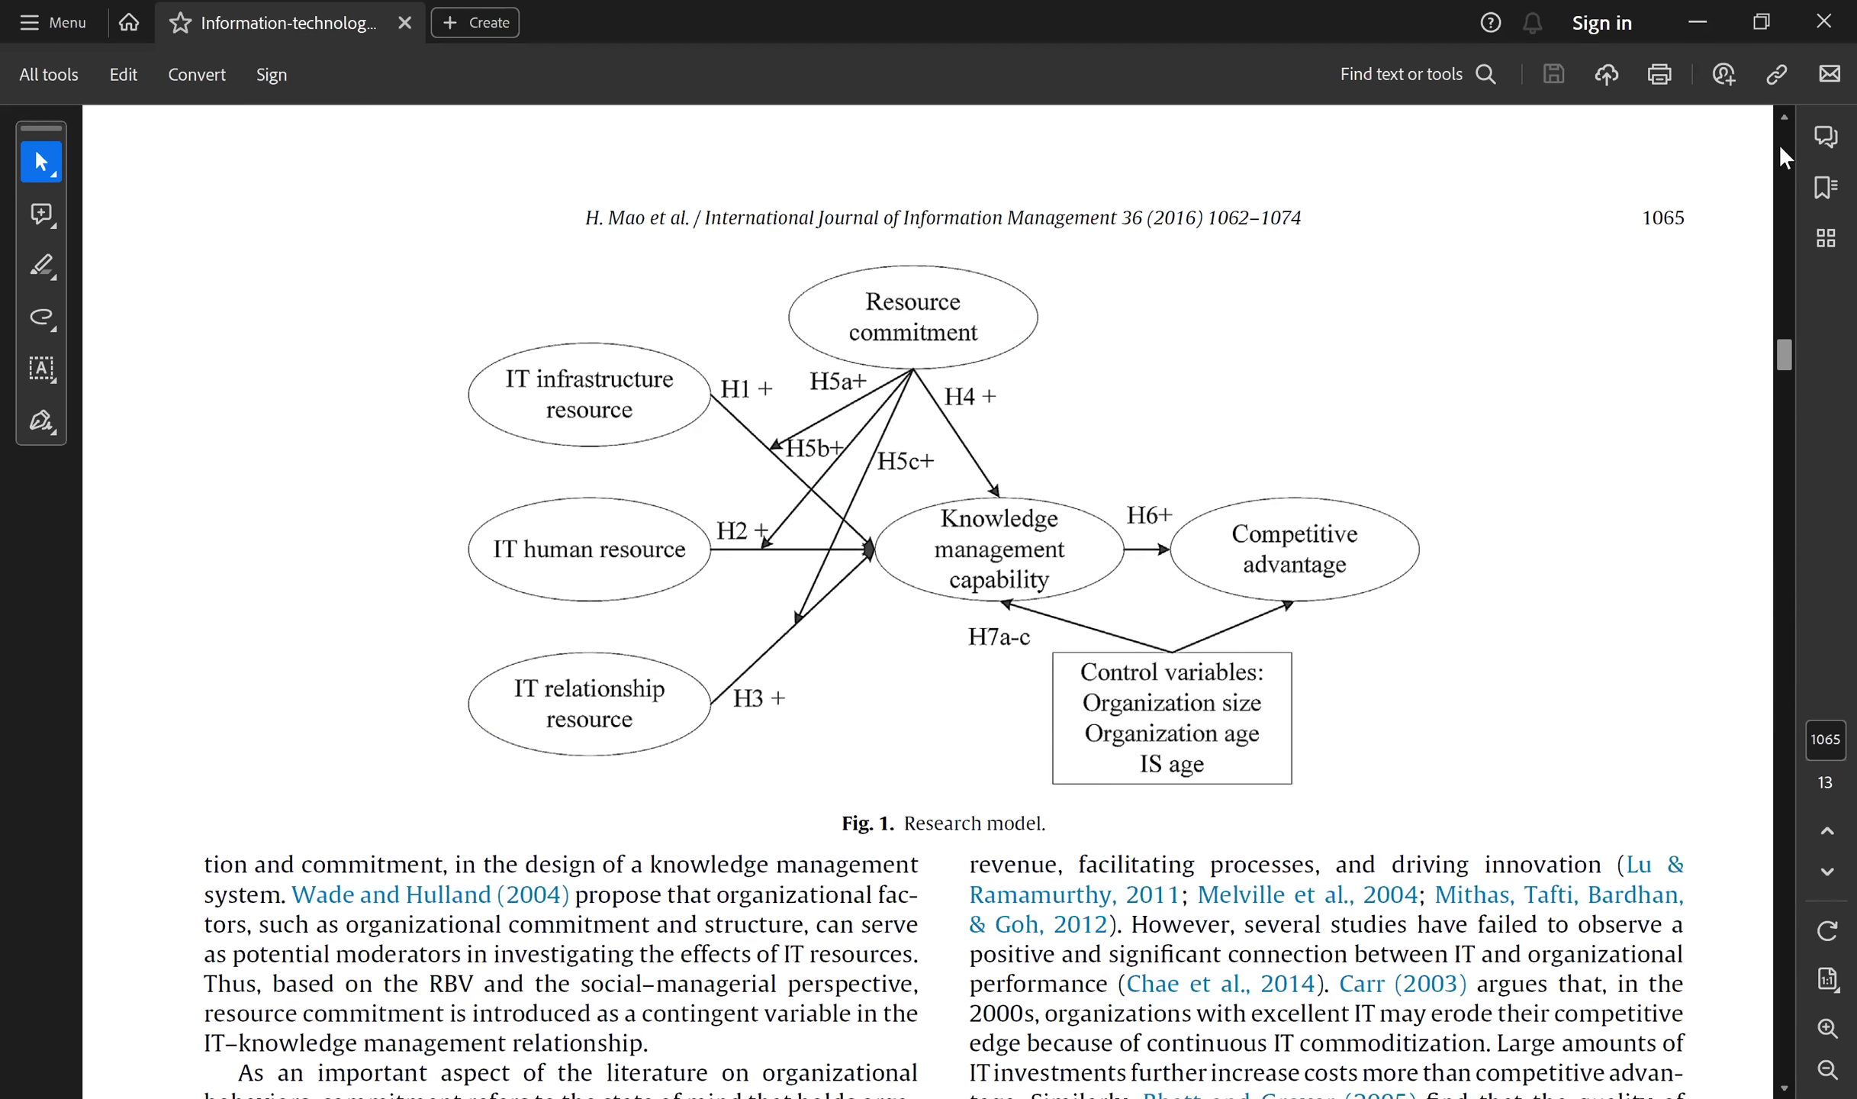
scroll(1787, 140, "up", 3)
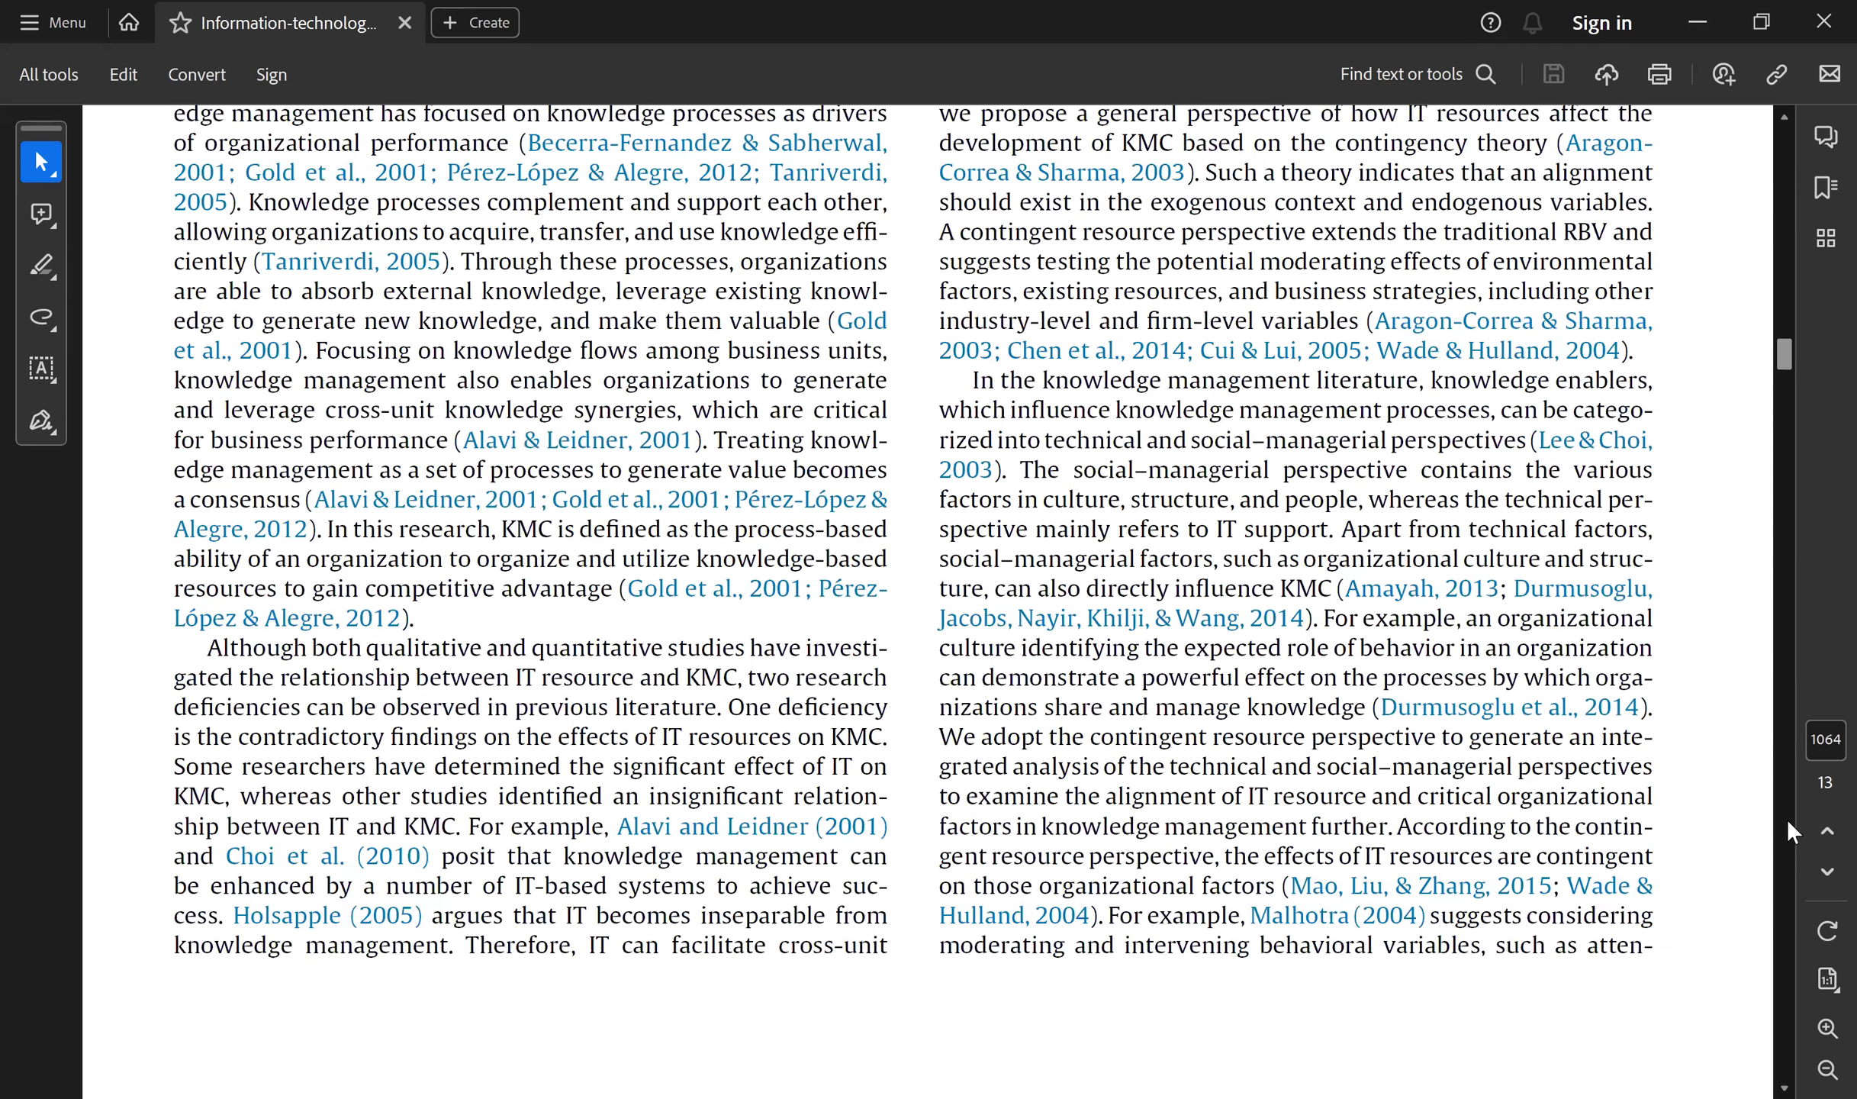
left_click(1780, 159)
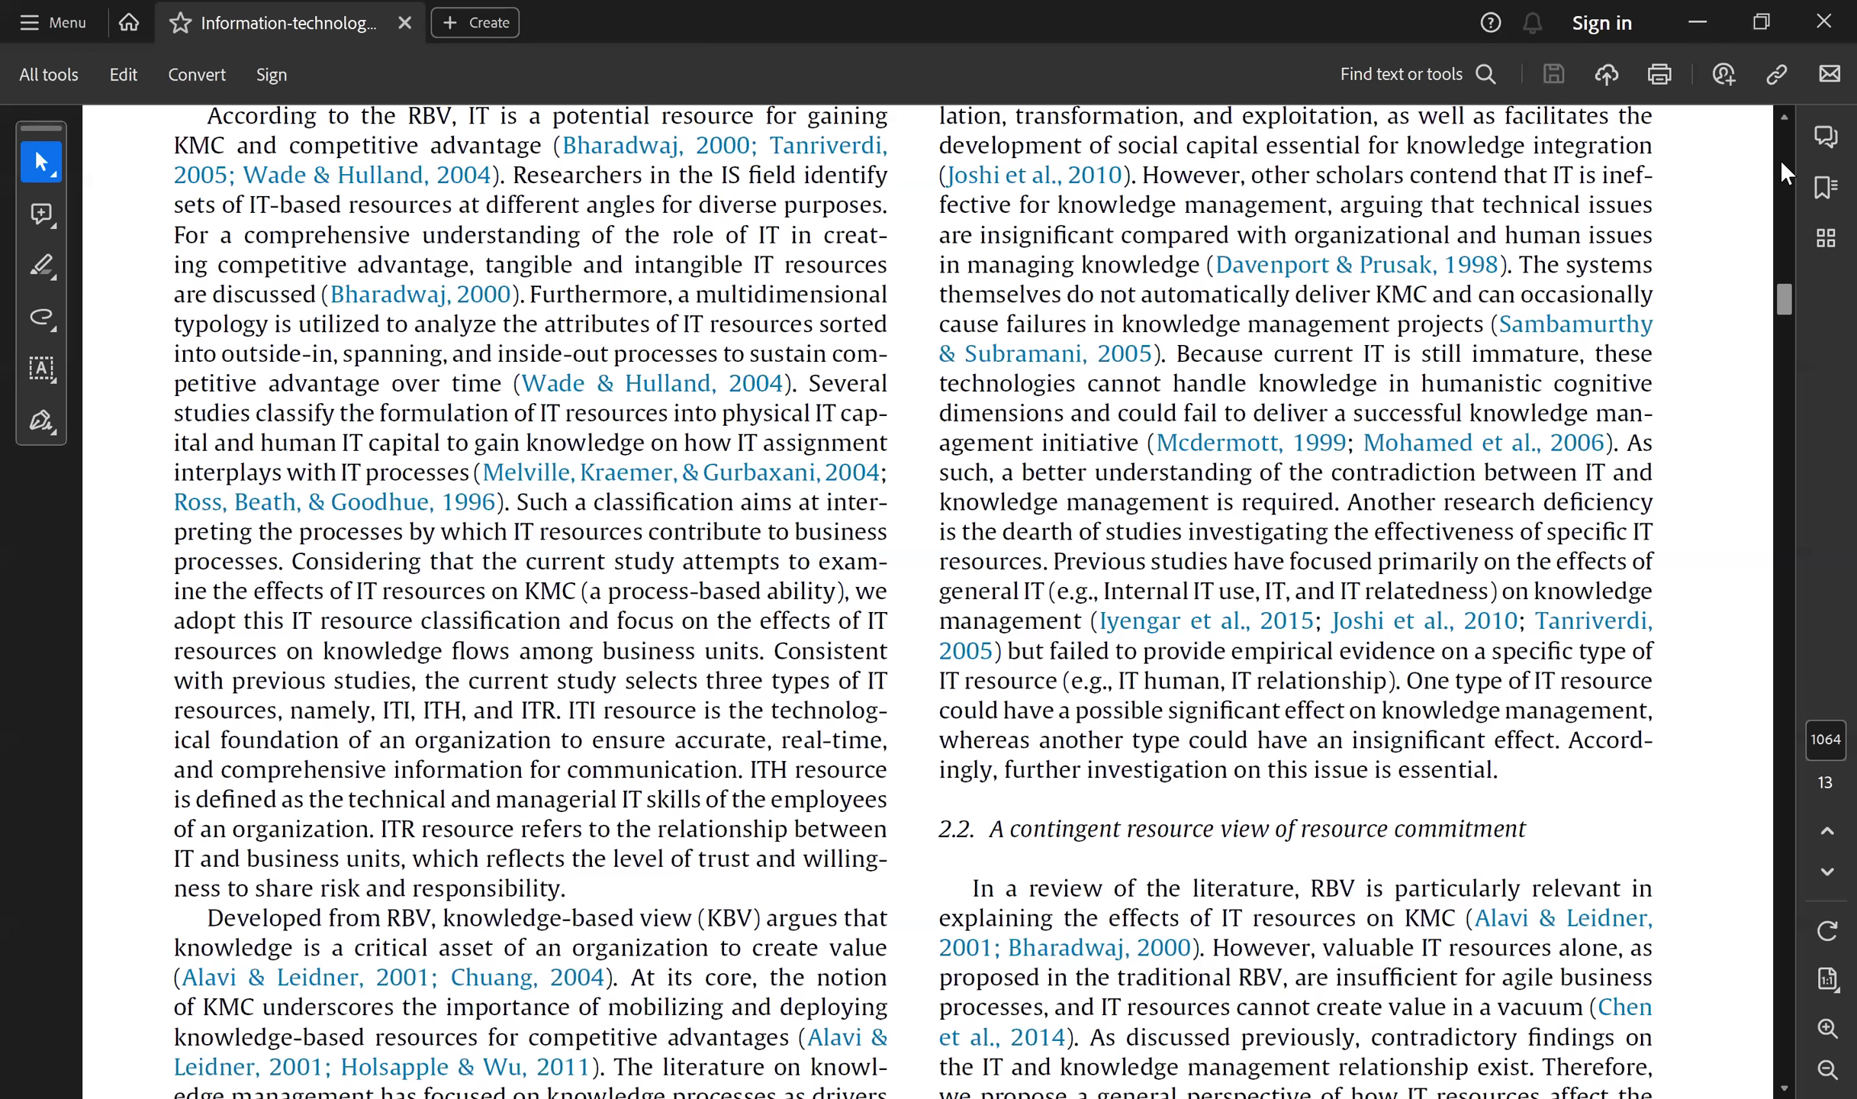
left_click(1780, 159)
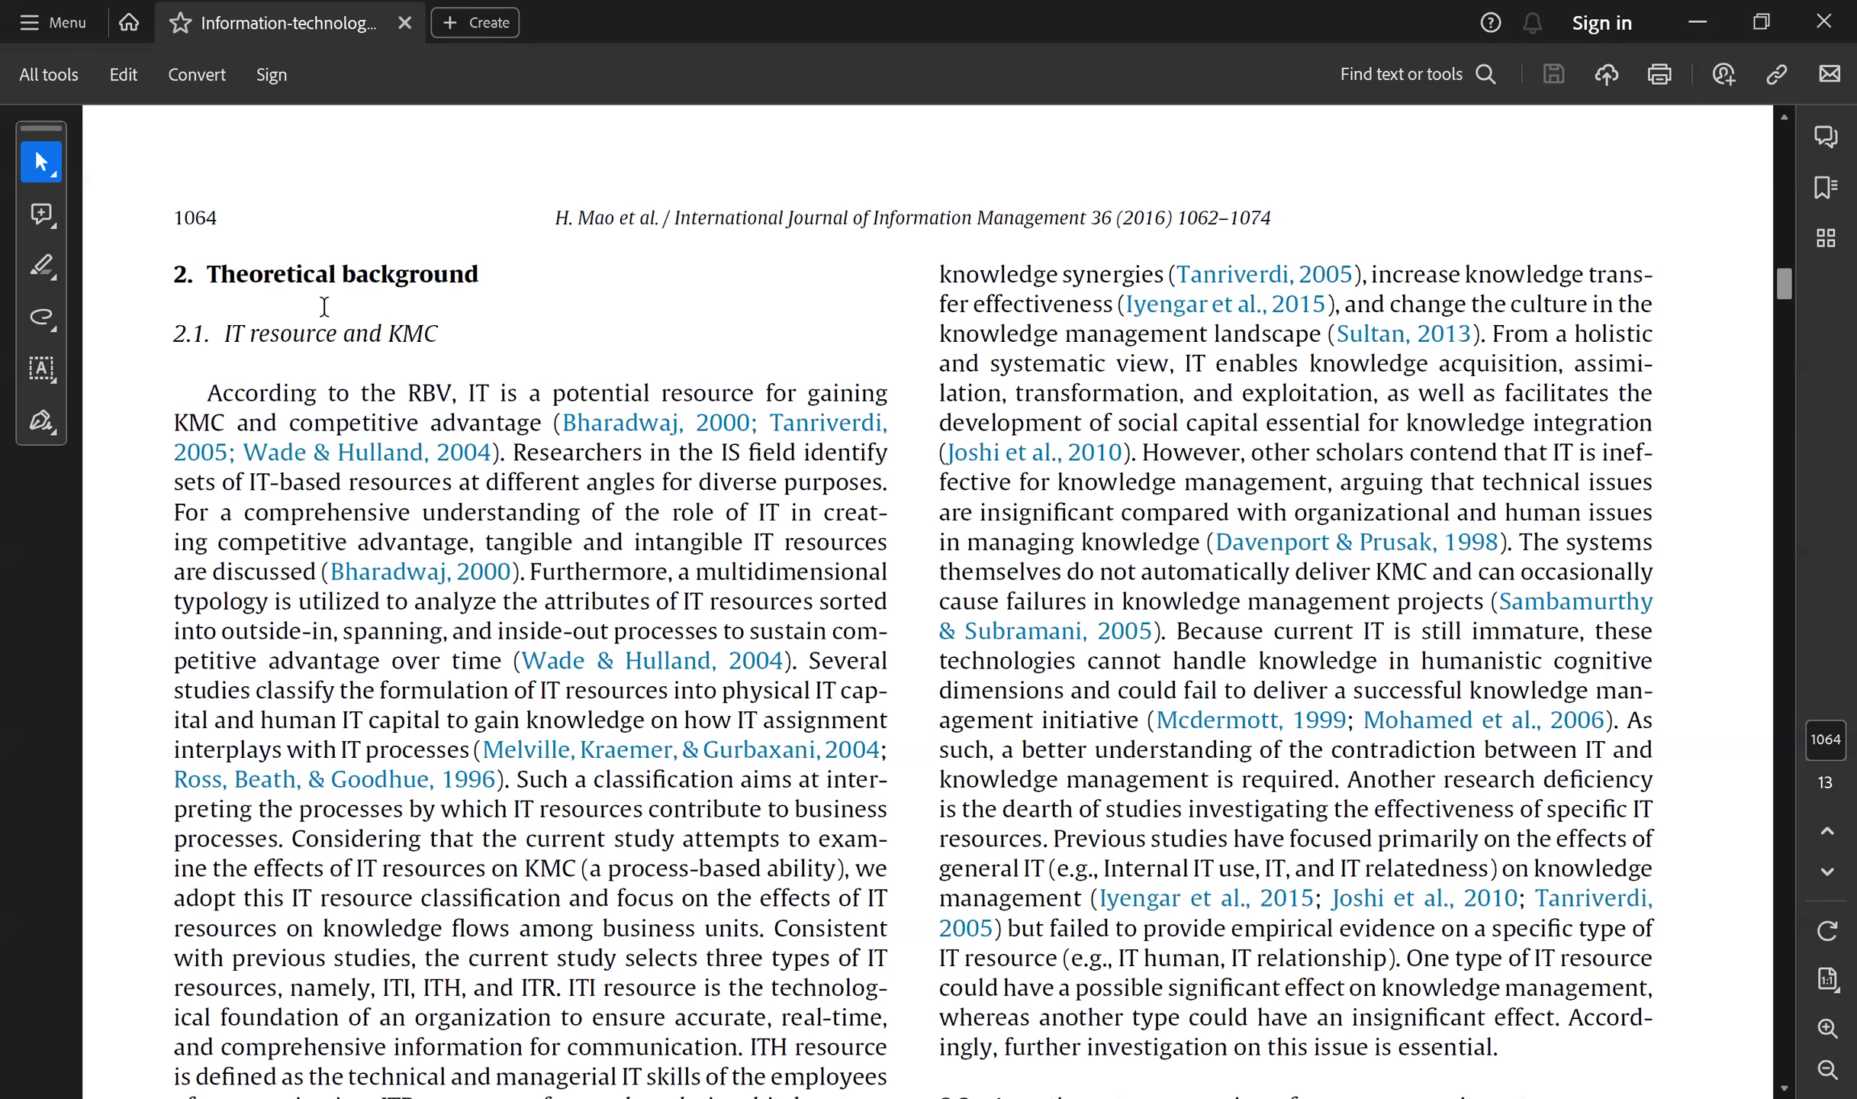
left_click(1788, 1000)
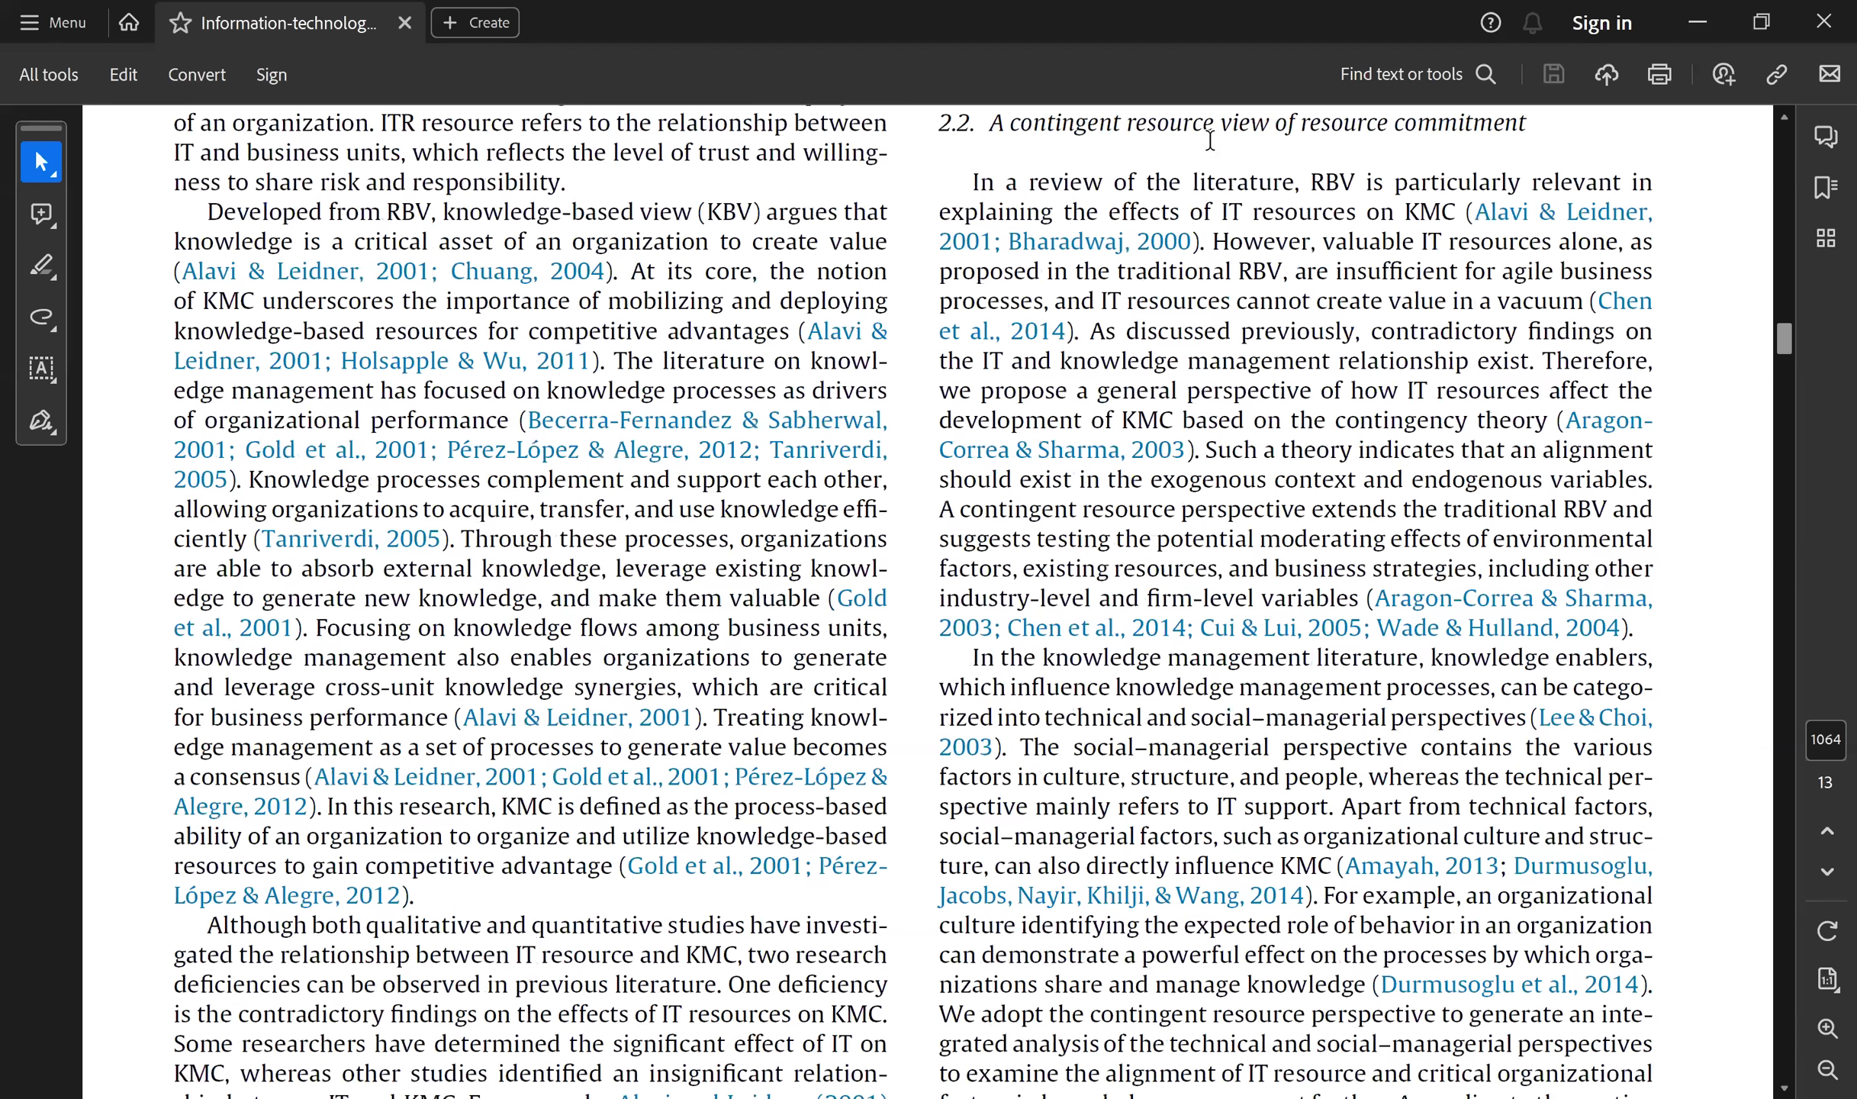
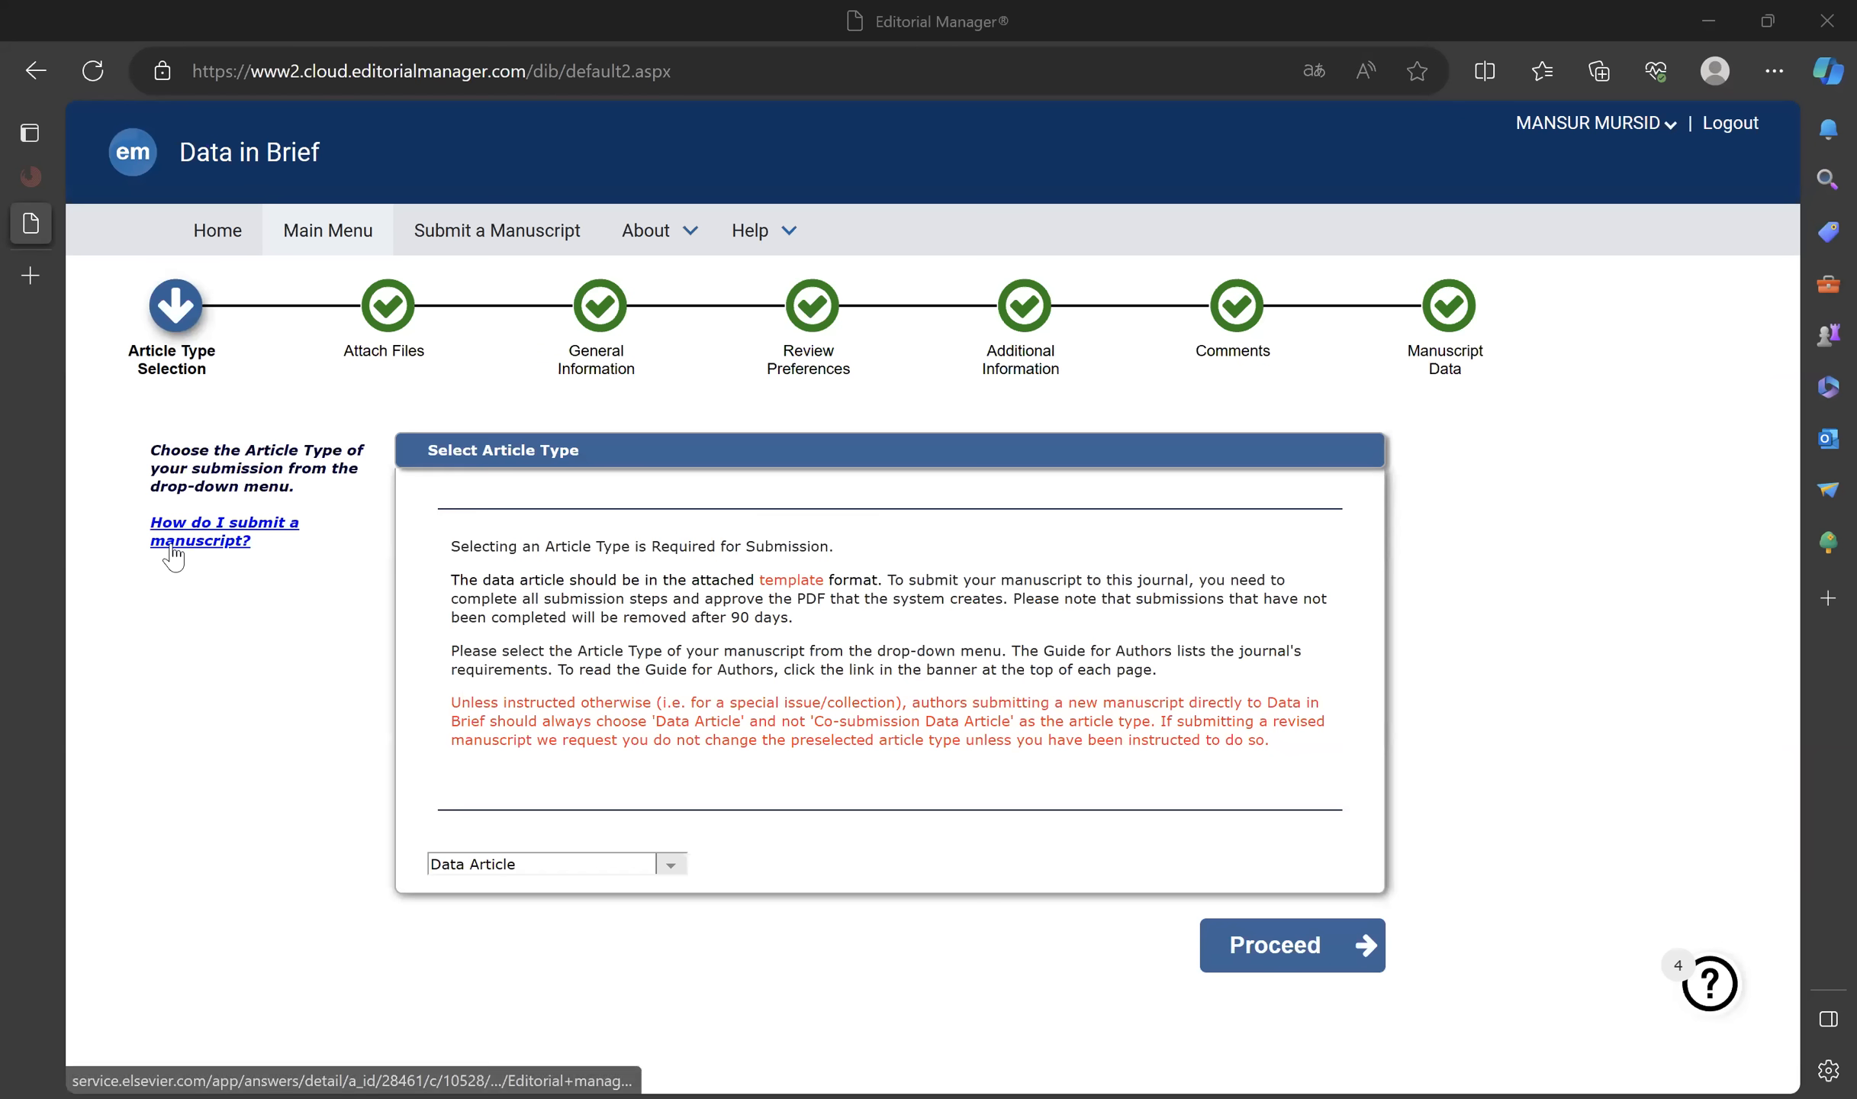
In Editorial Manager, keep Data Article as the article type, proceed to attaching files, and dismiss the generative AI and LaTeX notices.
left_click(673, 870)
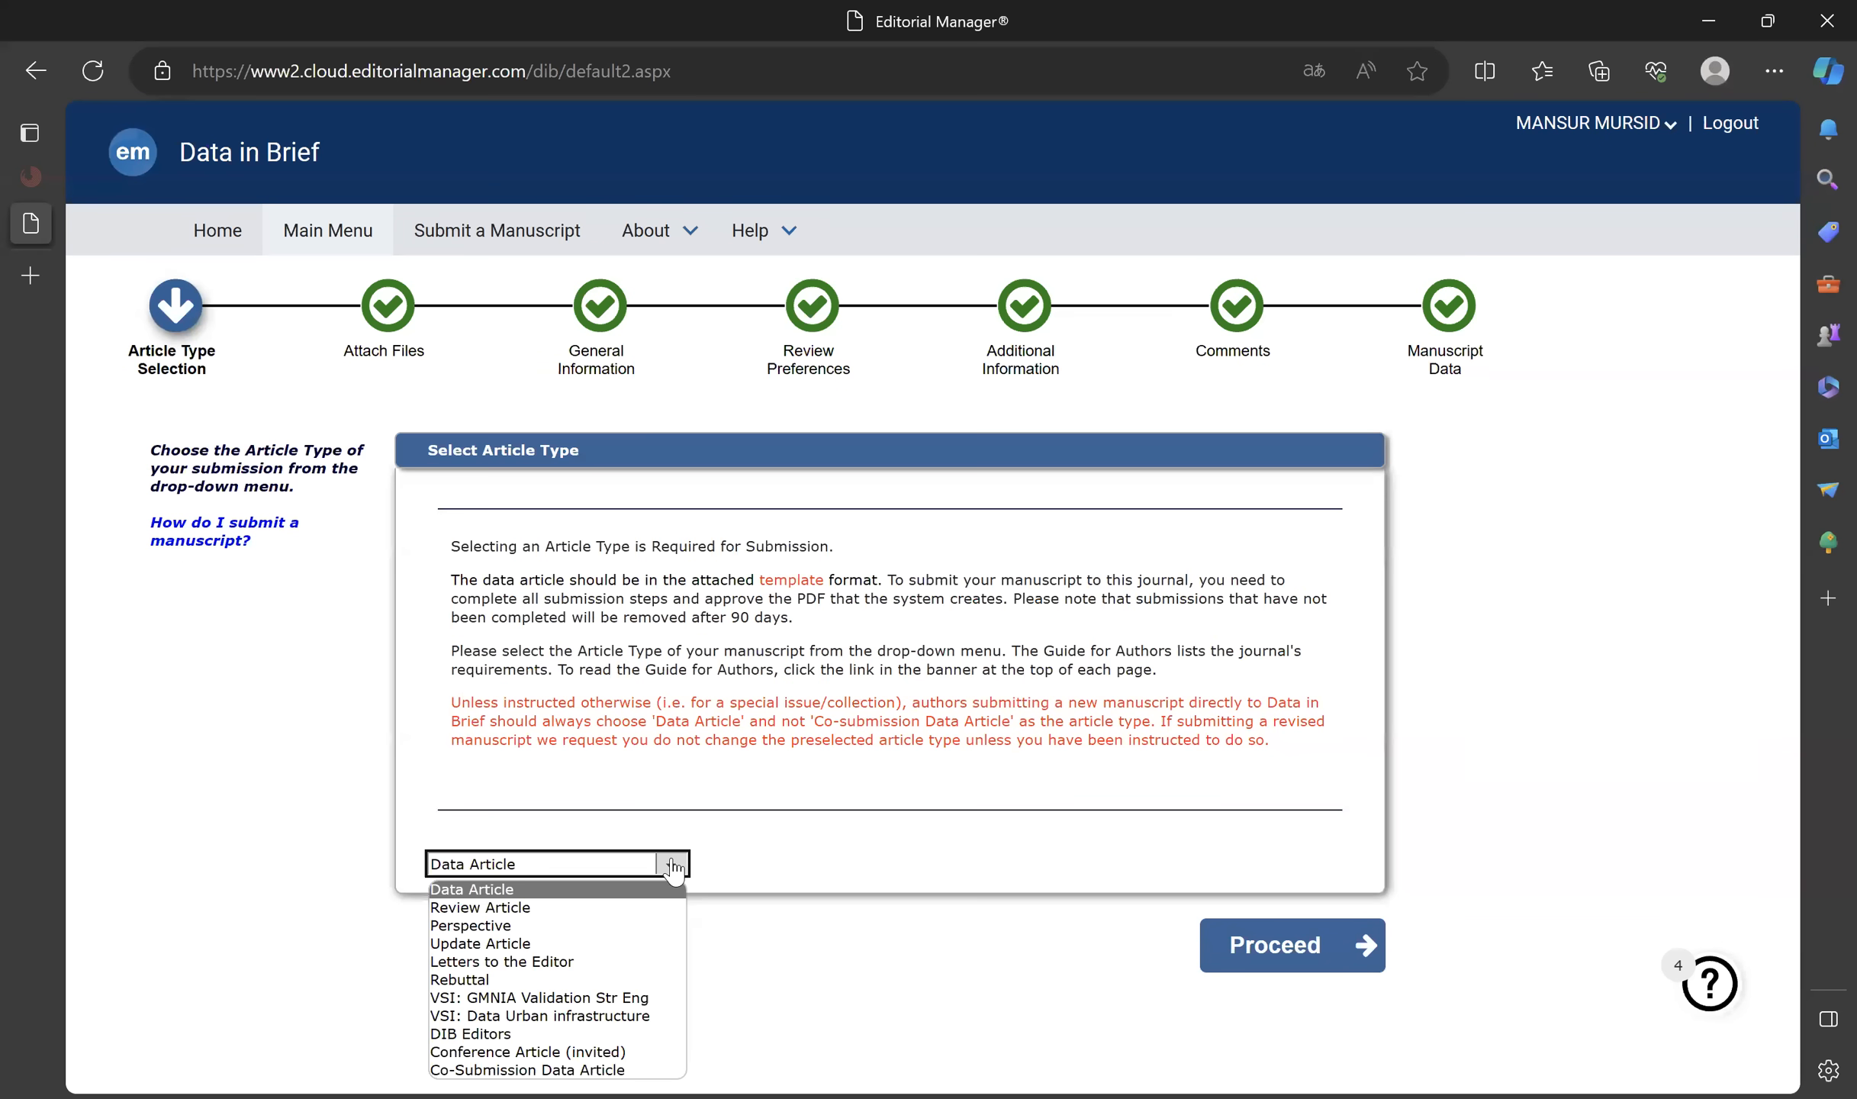
left_click(935, 868)
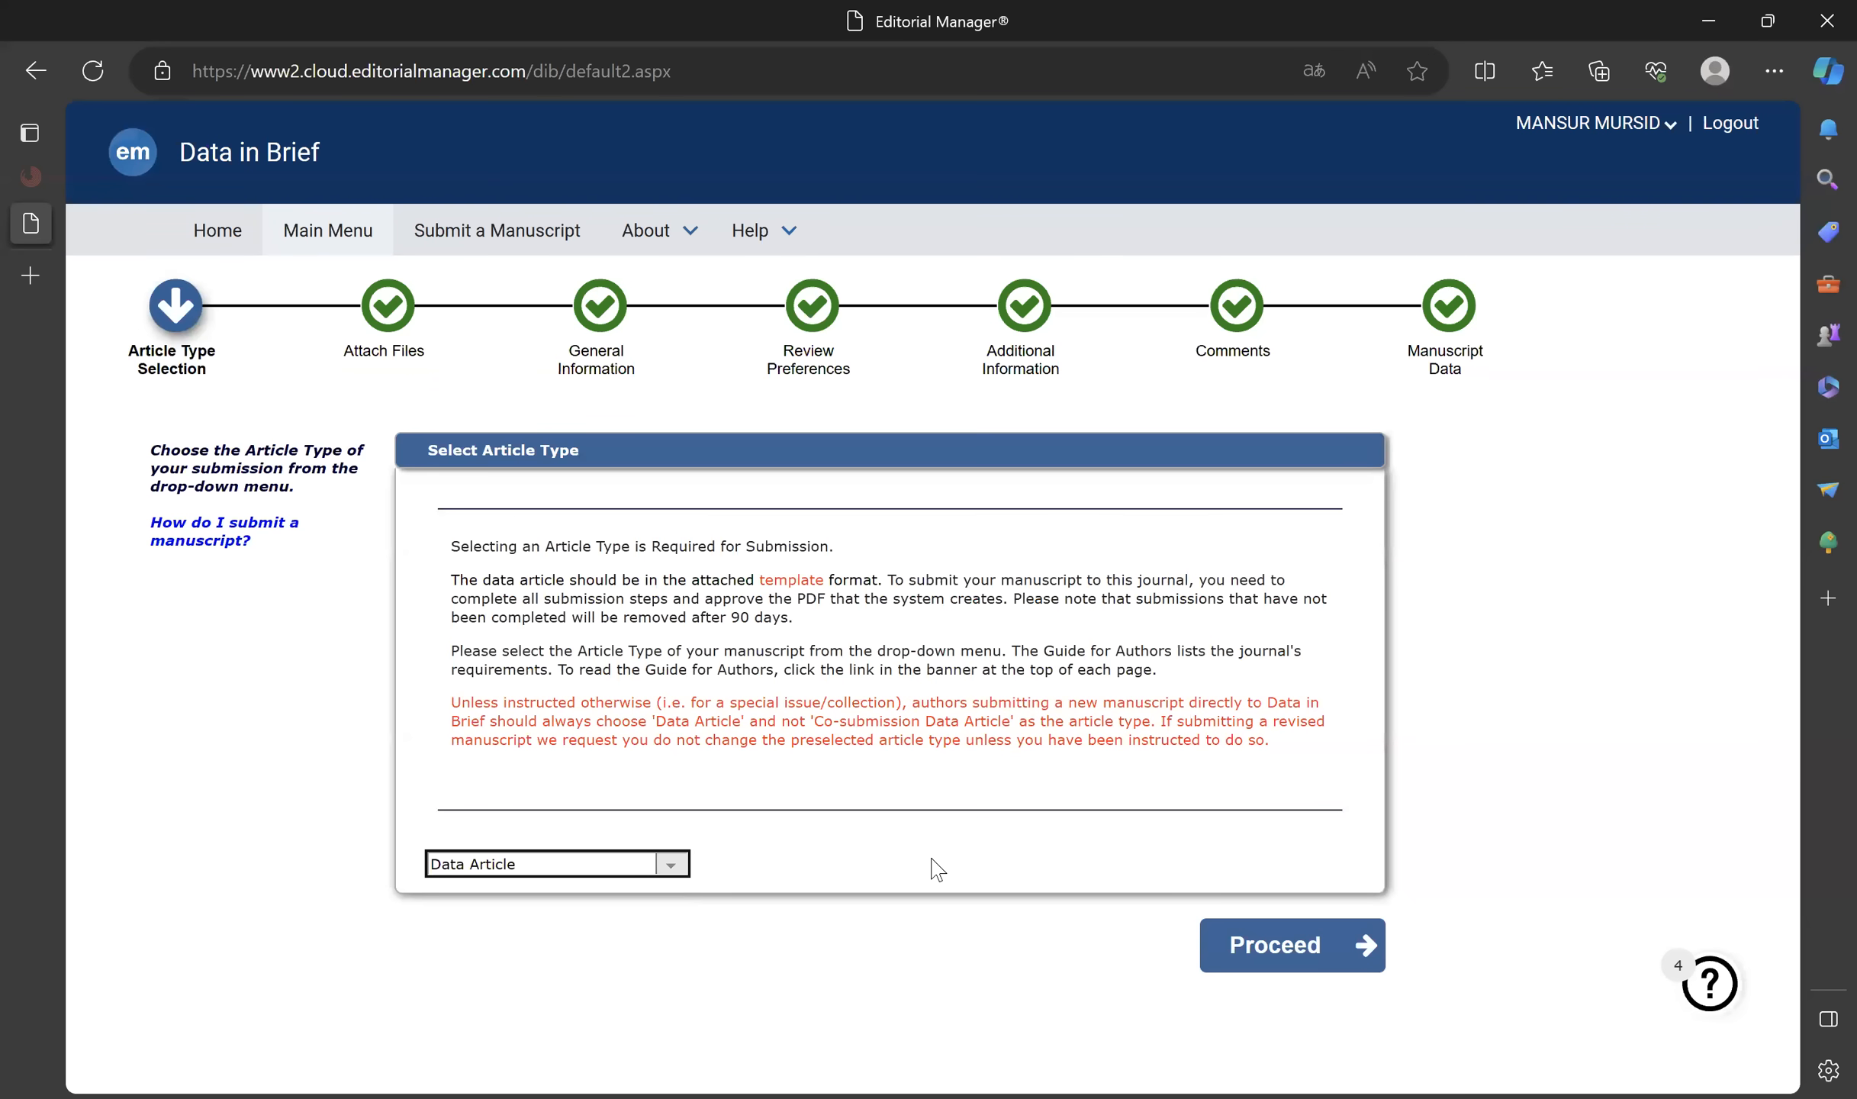
left_click(1302, 963)
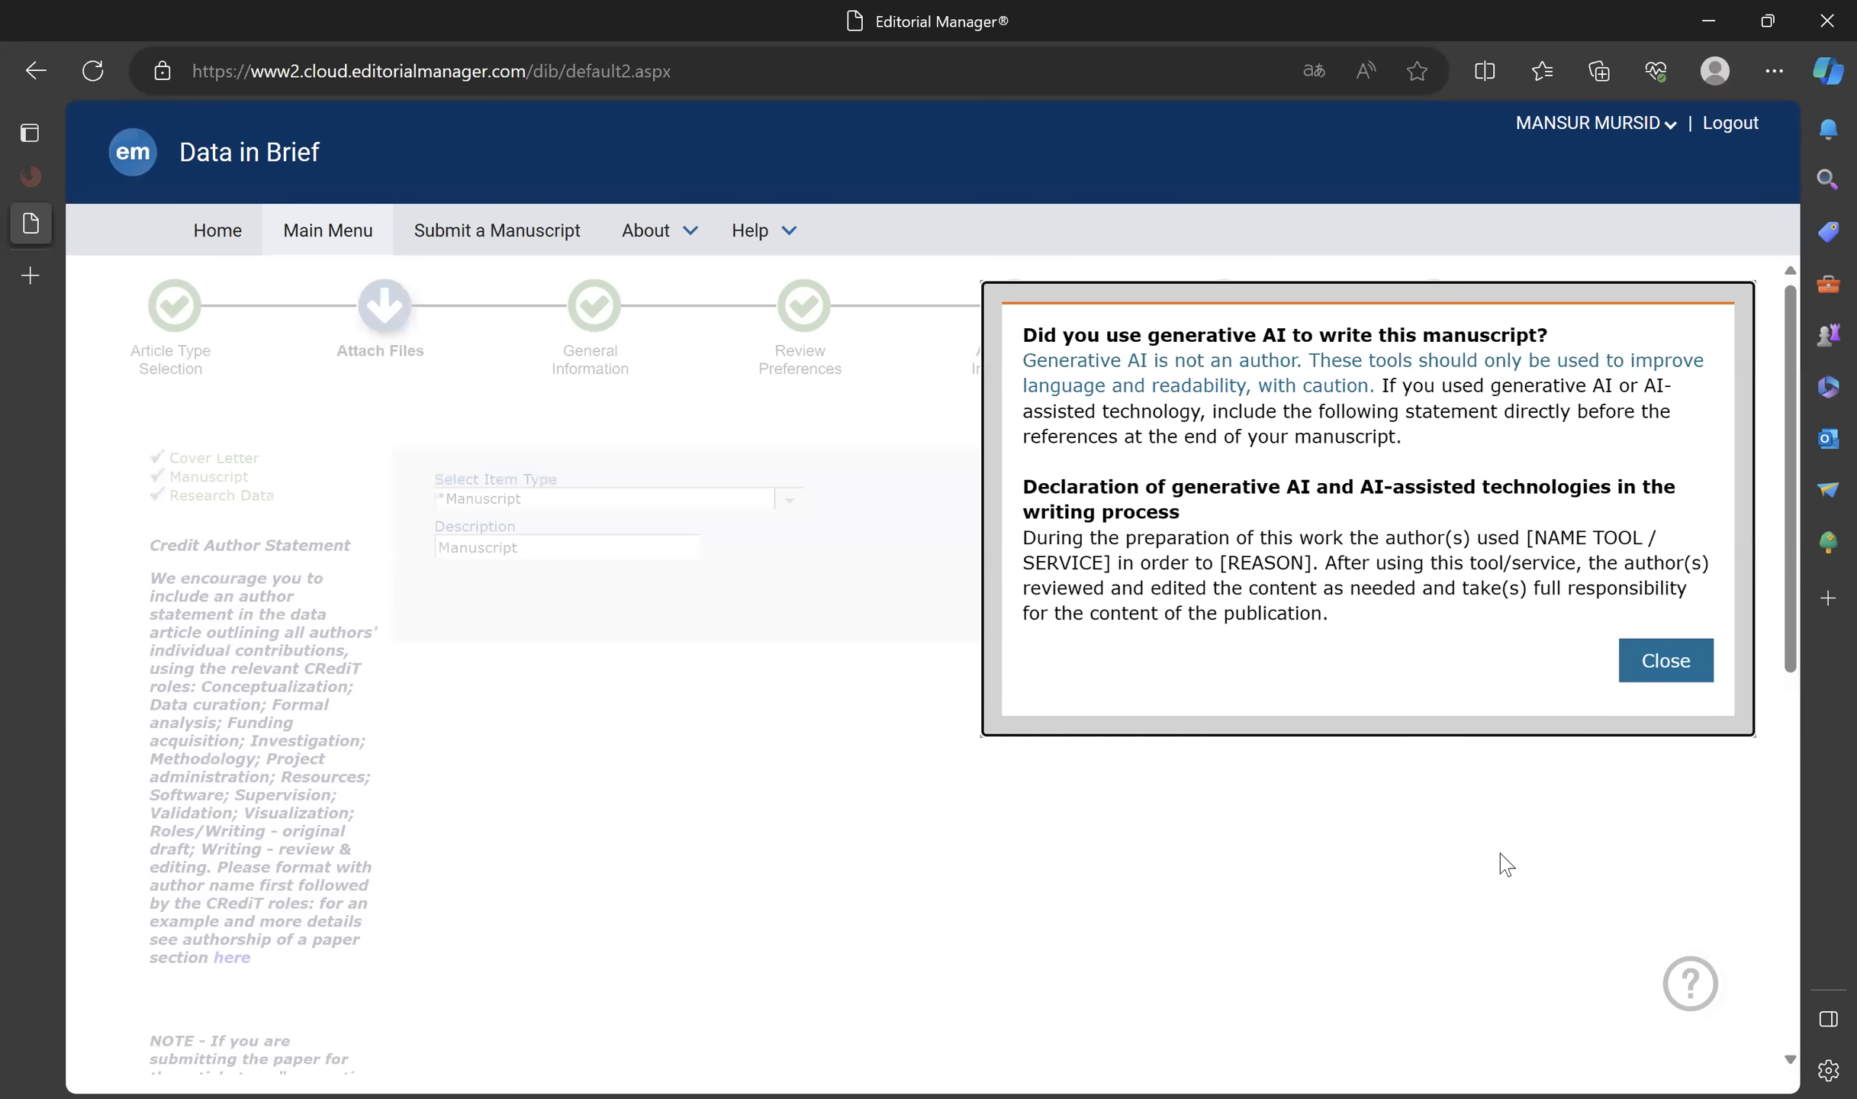
left_click(1678, 661)
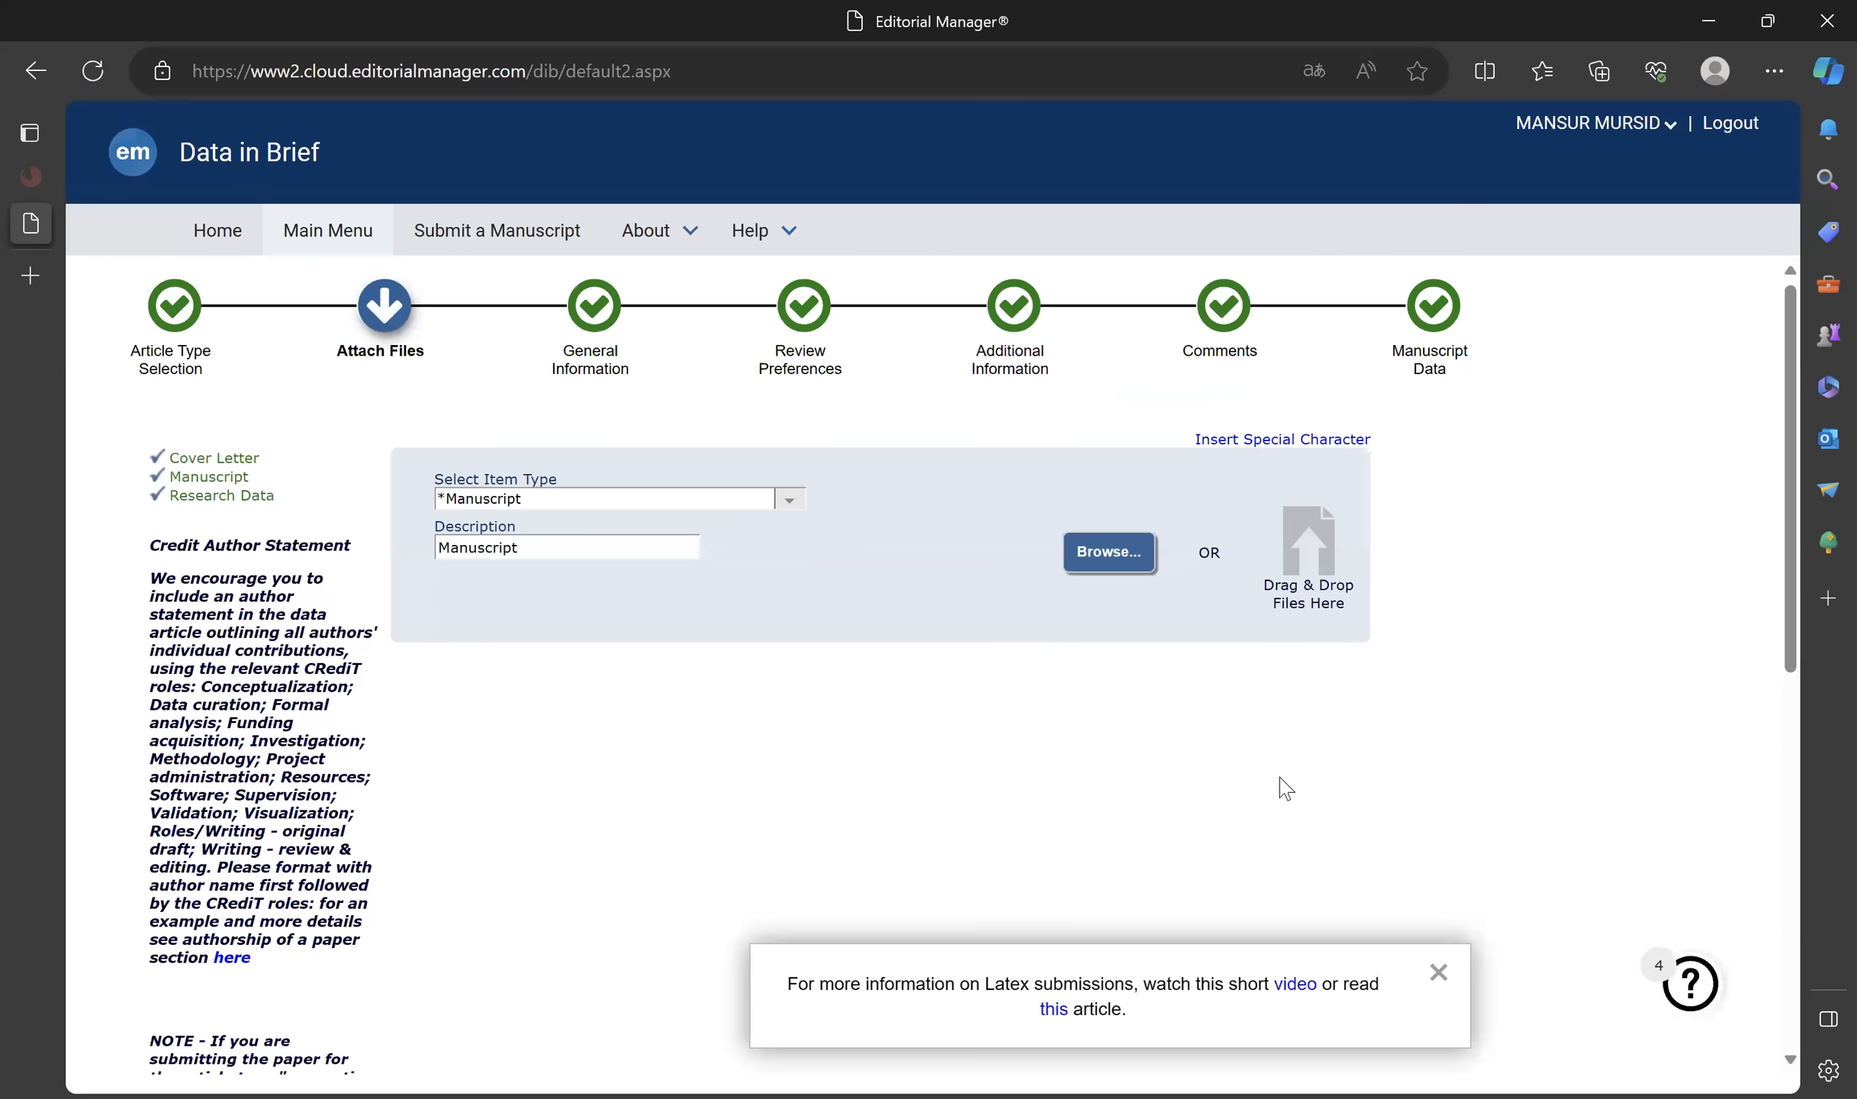
left_click(1439, 974)
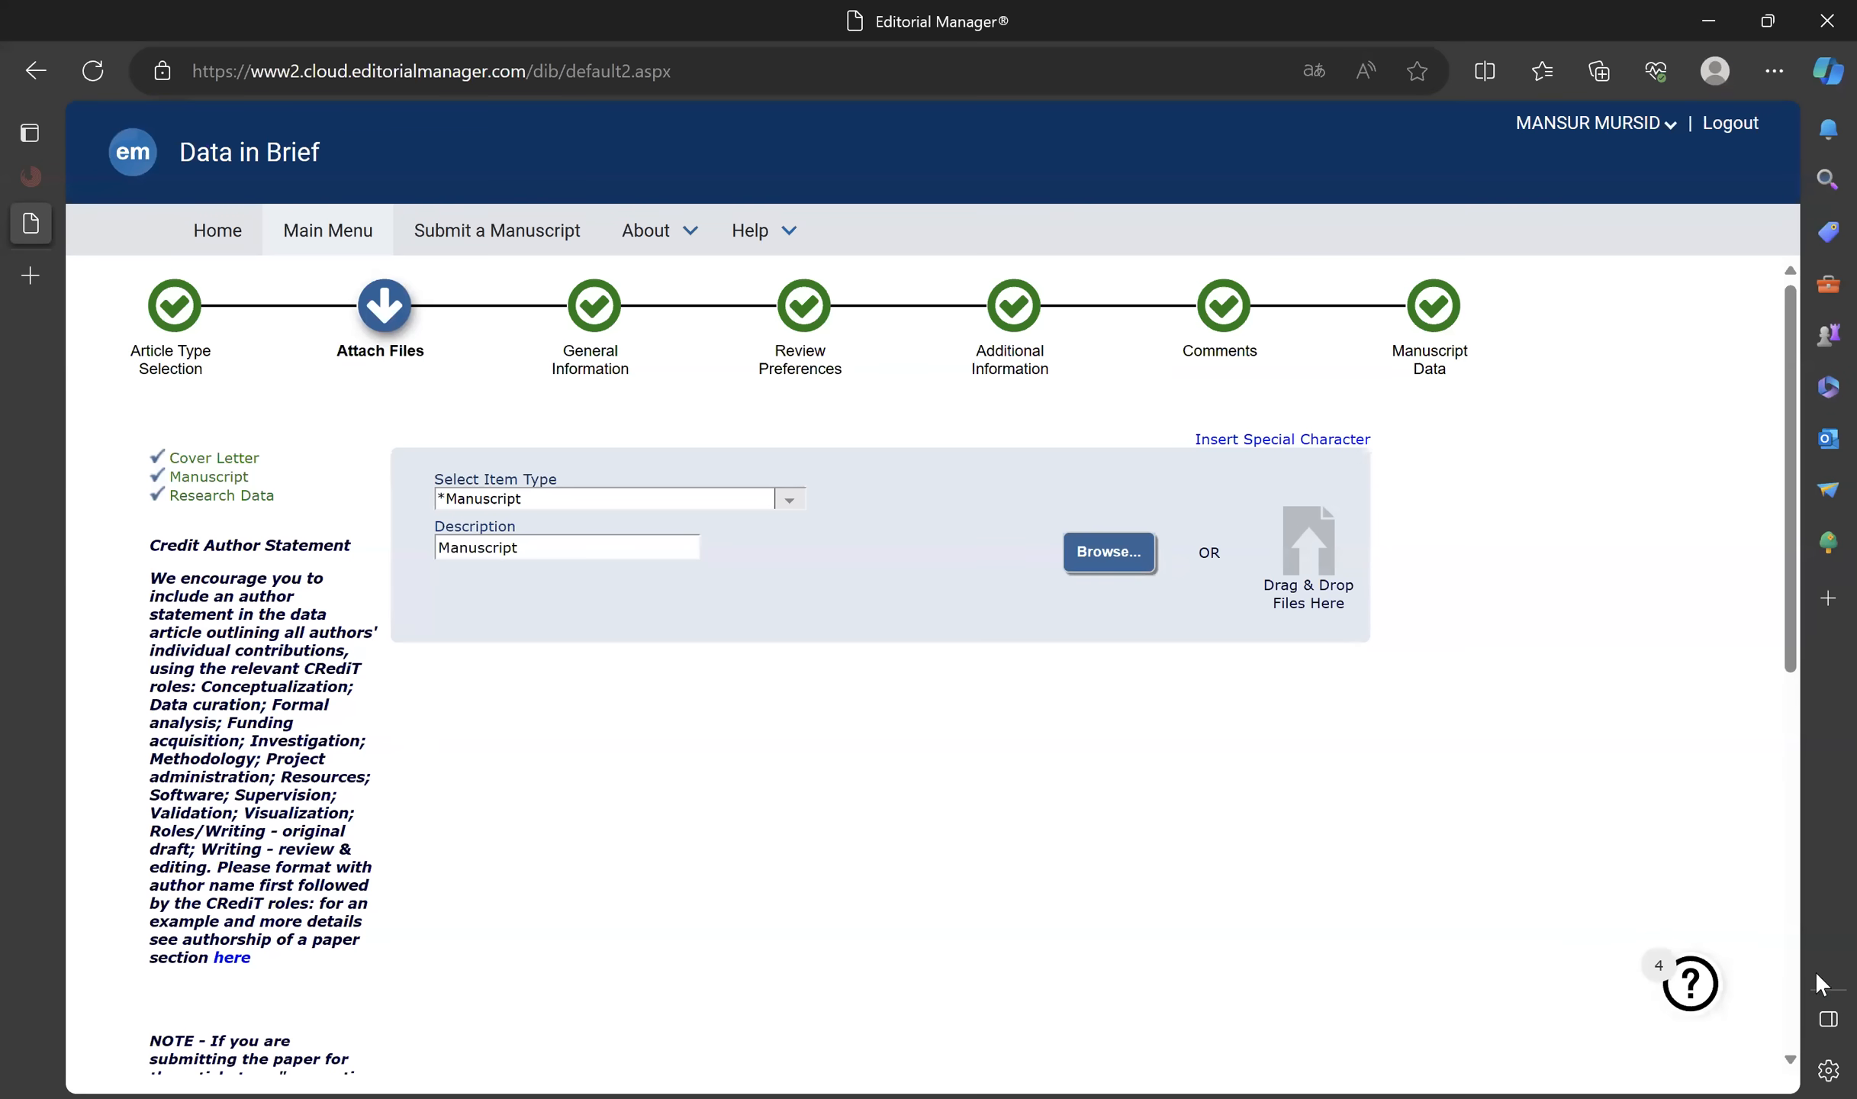
Remove the attached cover letter, manuscript, research data and related research paper from the submission, confirming the removal.
scroll(1799, 1030, "down", 10)
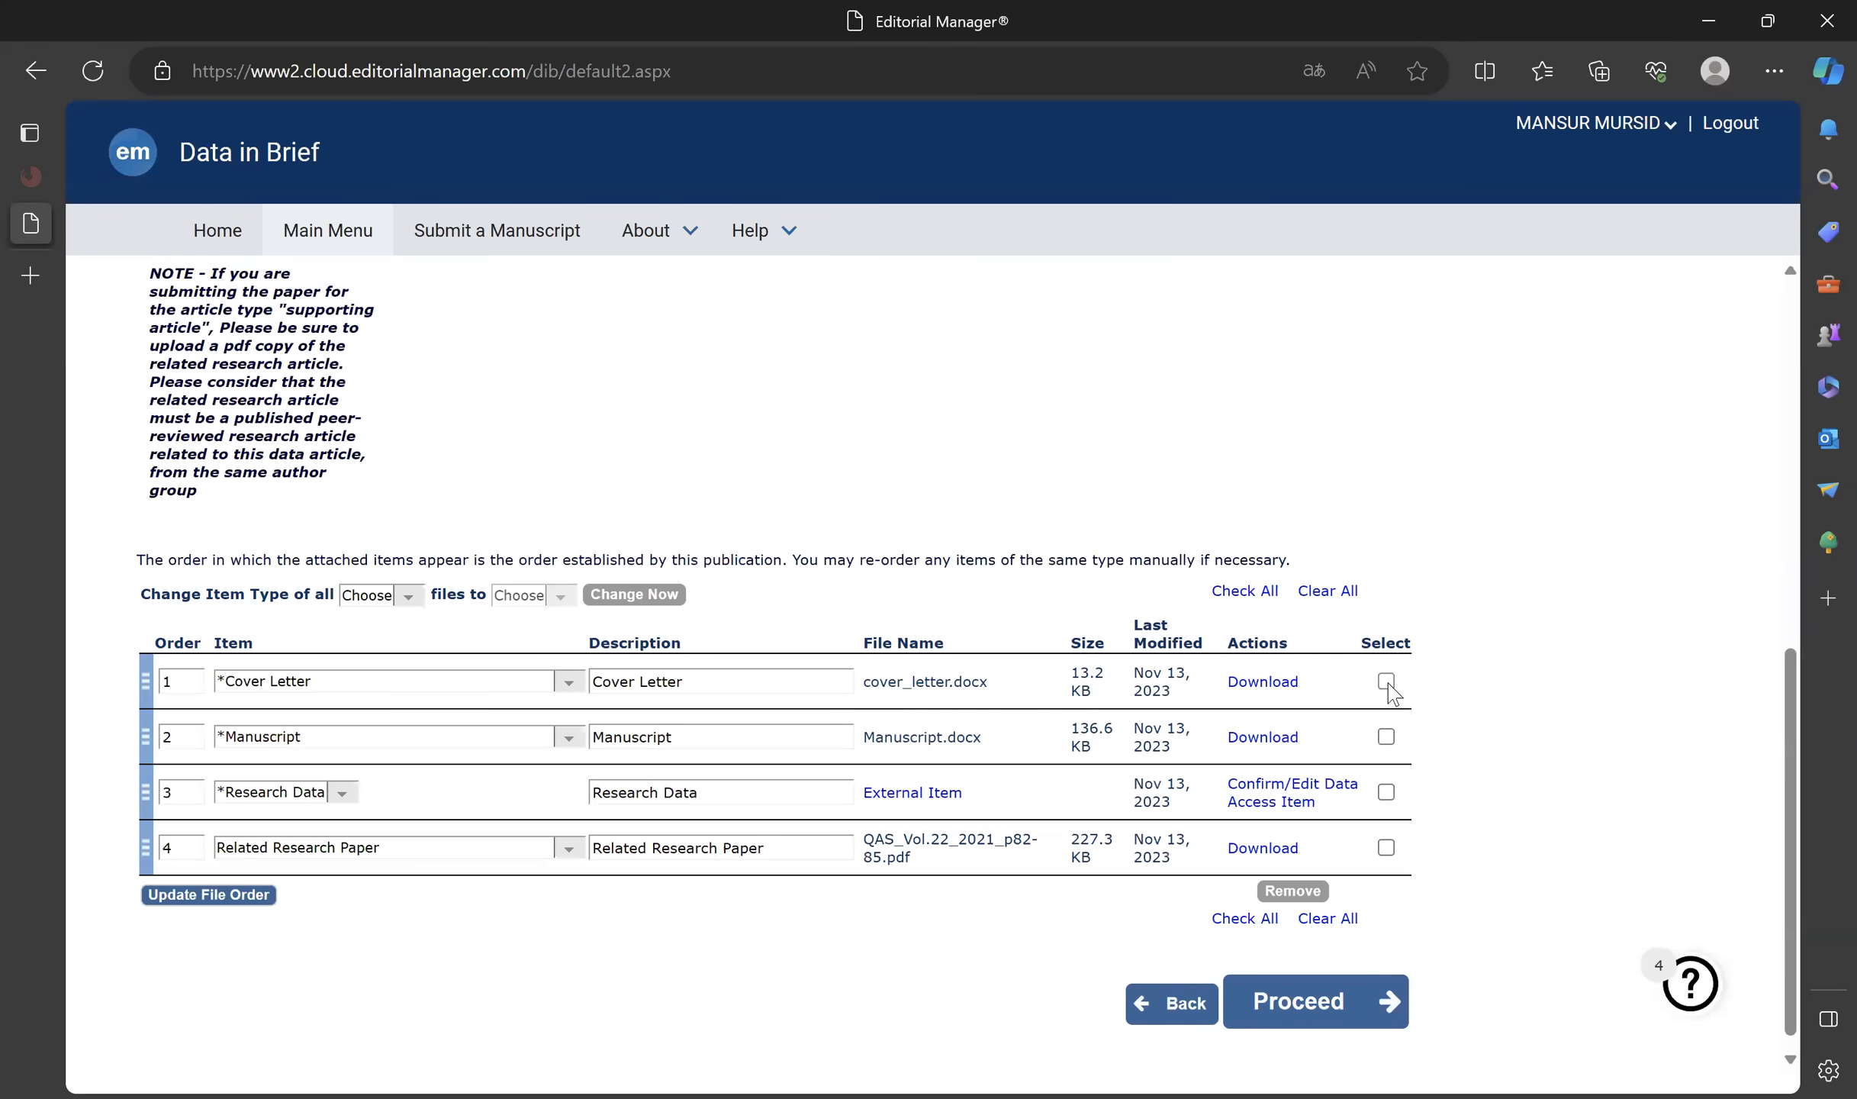
left_click(1385, 681)
left_click(1386, 736)
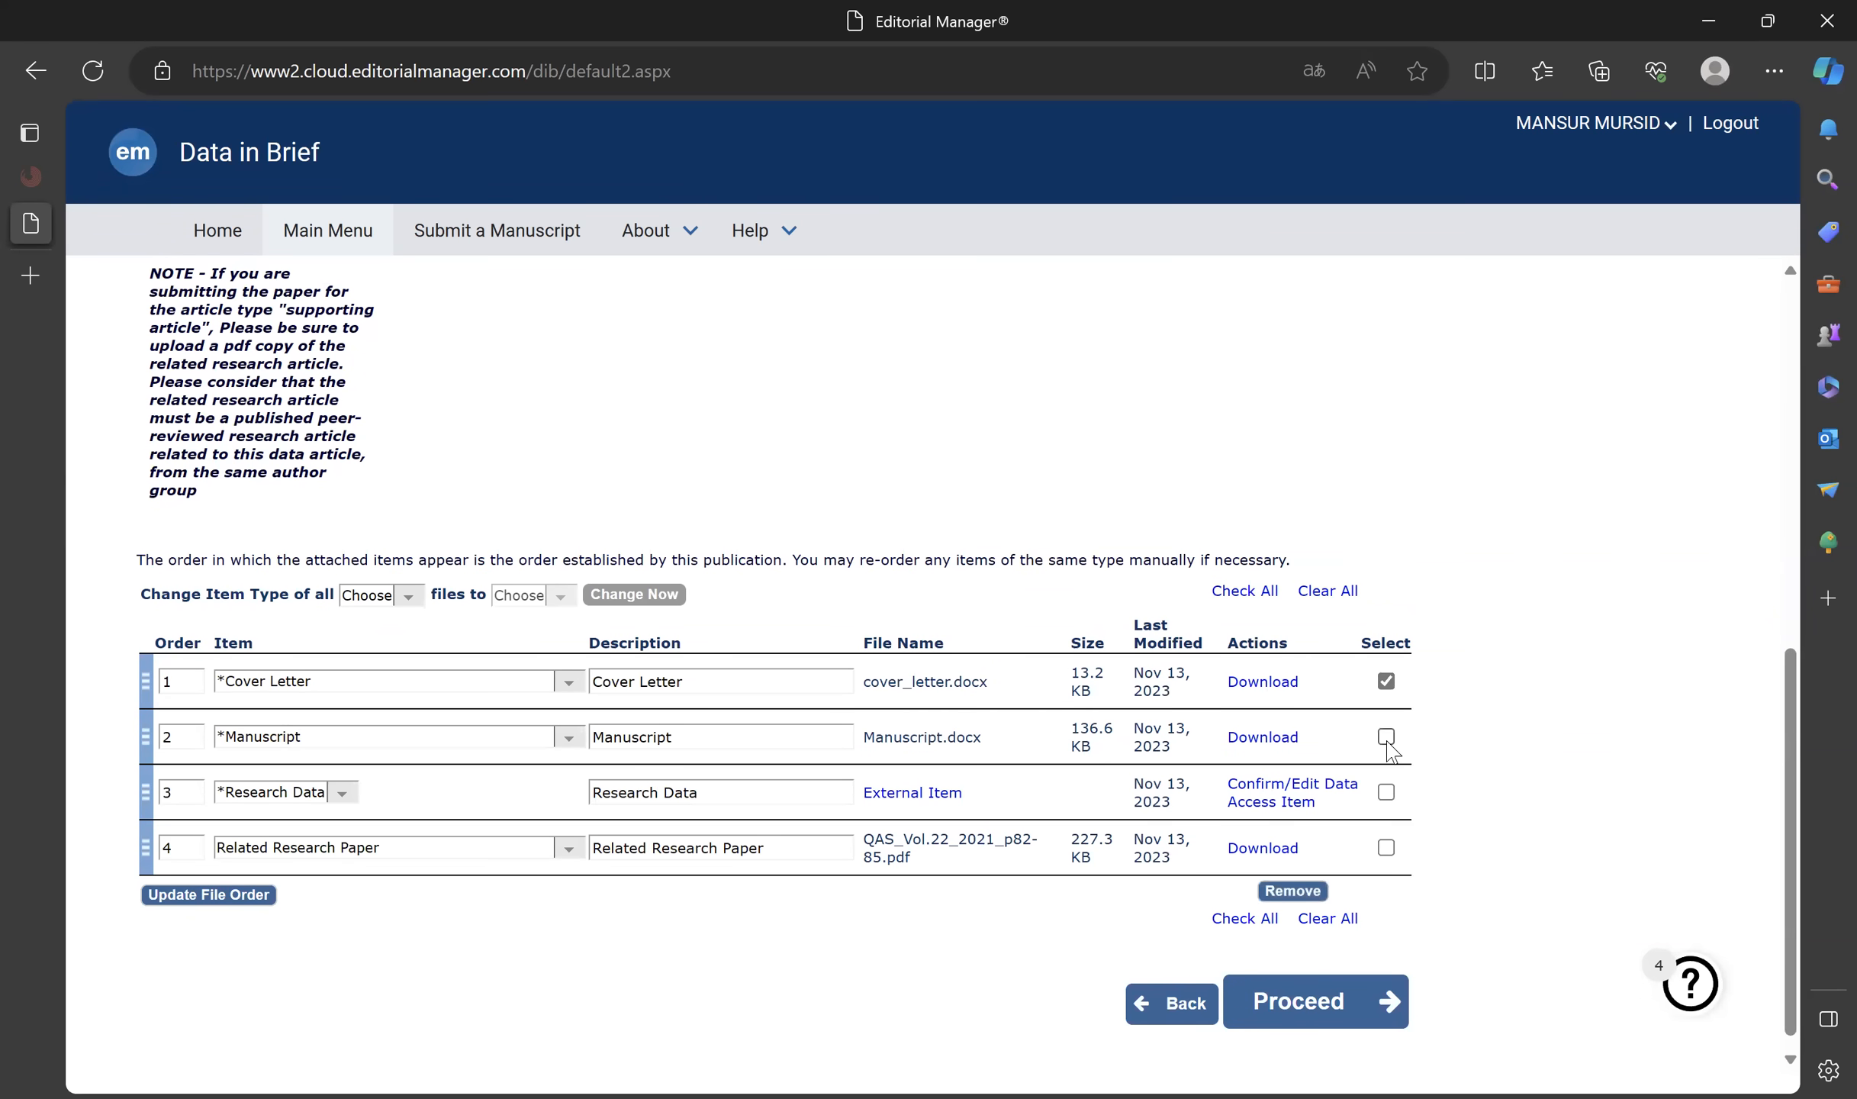
left_click(1386, 793)
left_click(1385, 847)
left_click(1291, 892)
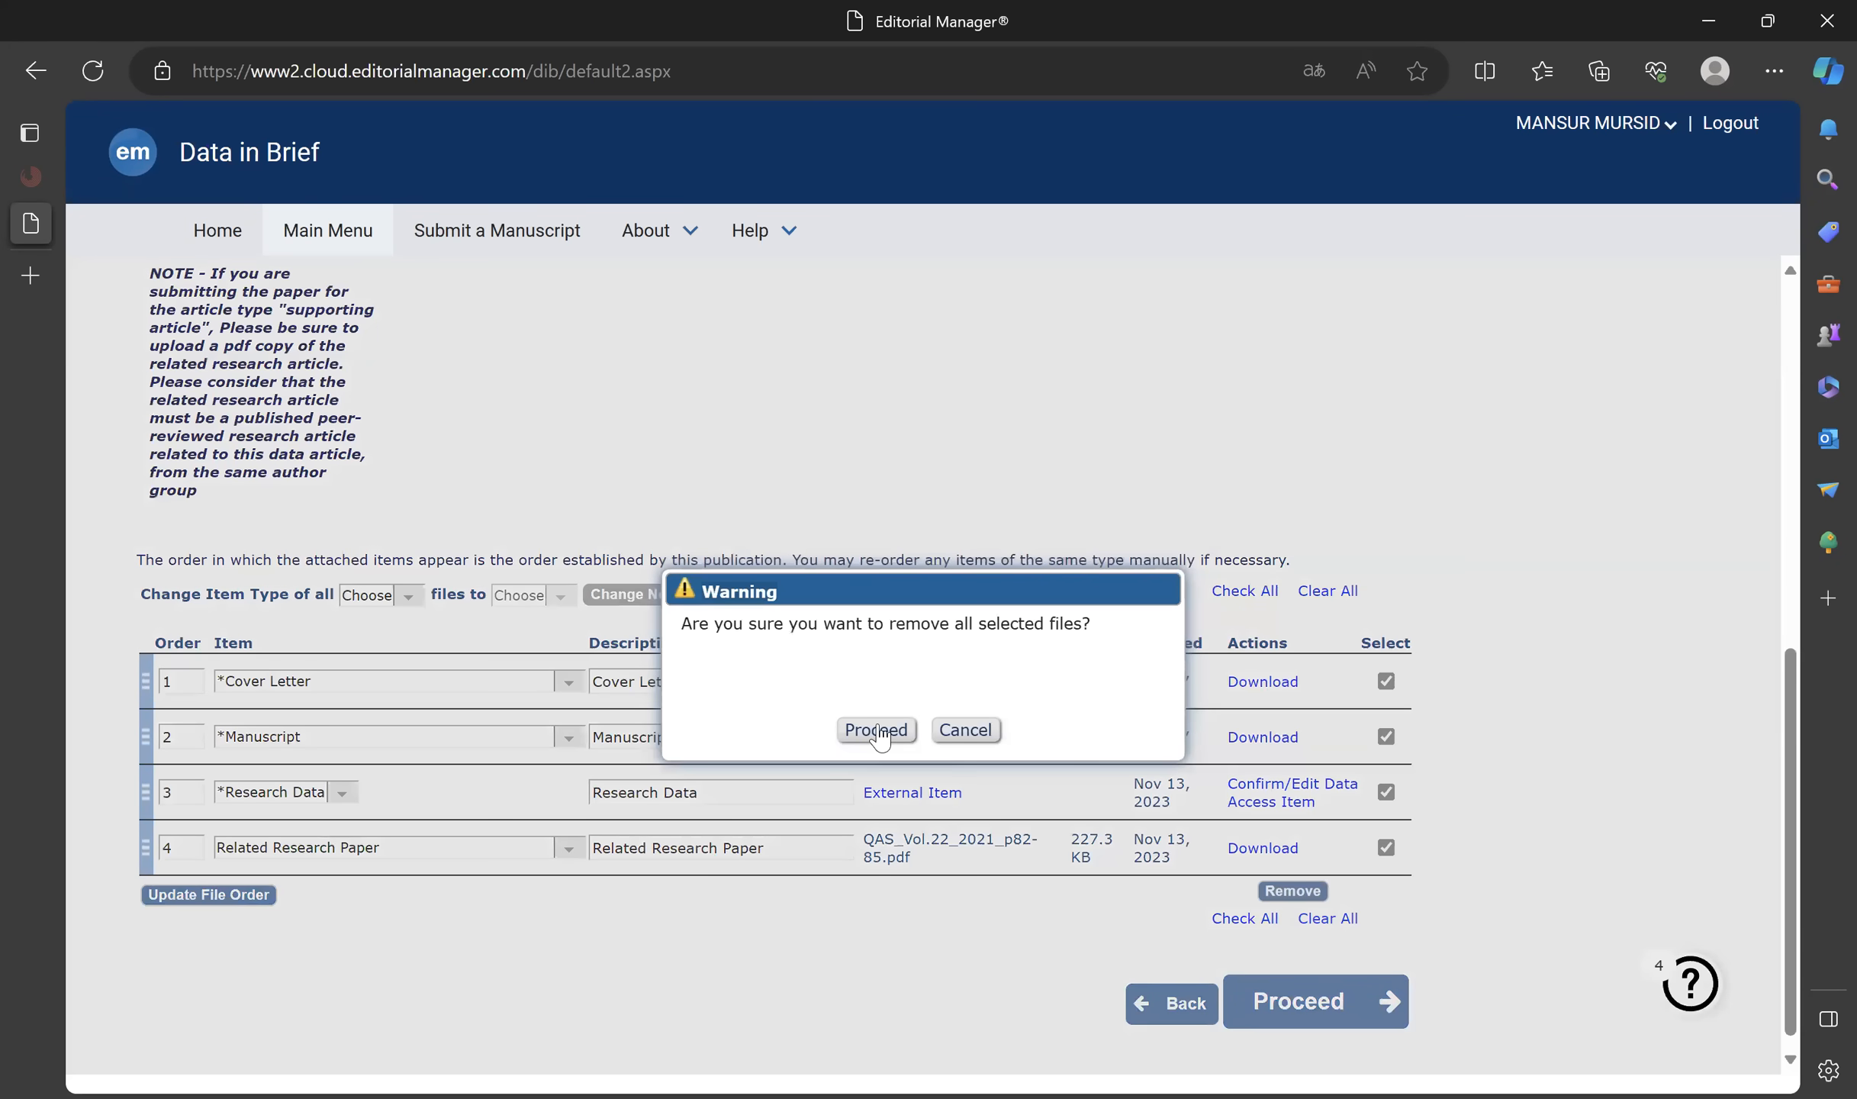
left_click(877, 730)
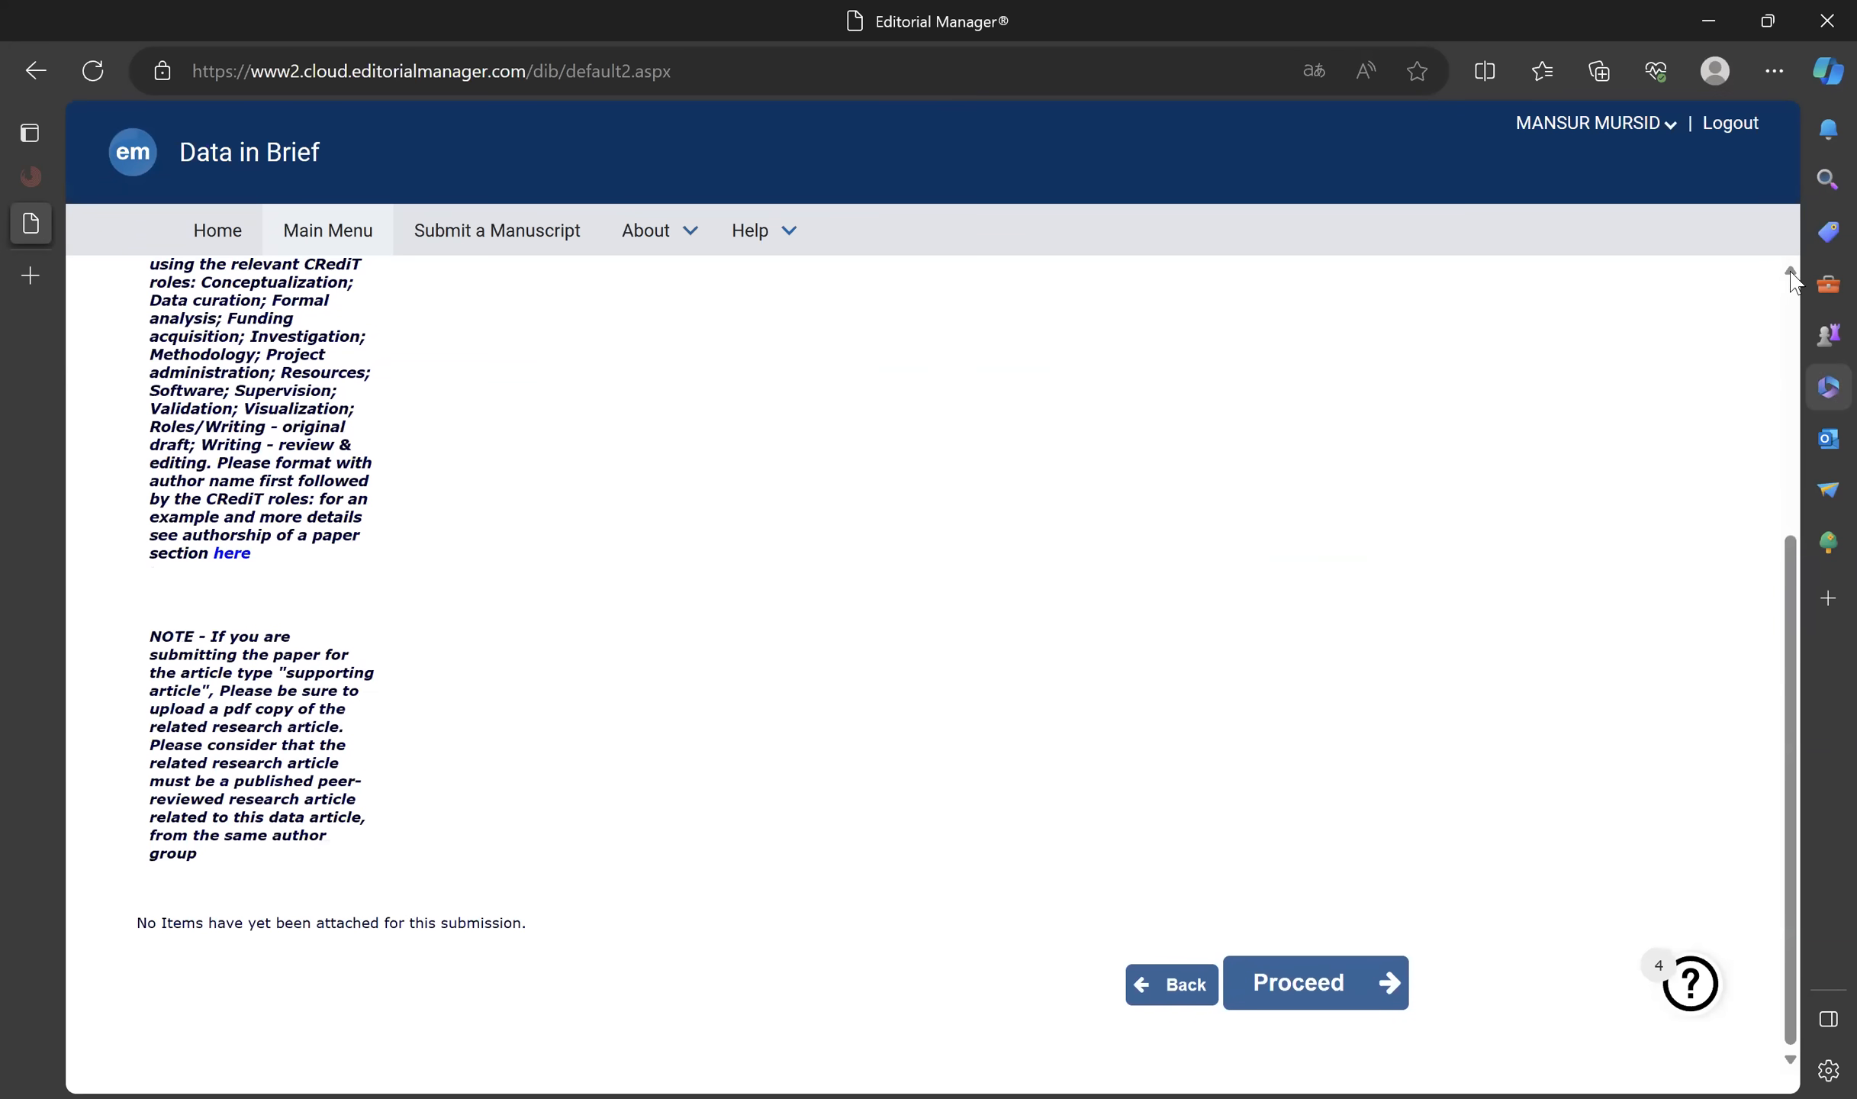
Attach the Manuscript document from the ARTIKEL JURNAL > DATA IN BRIEF > QACCESS folder in Documents as the Manuscript item.
scroll(1788, 282, "up", 5)
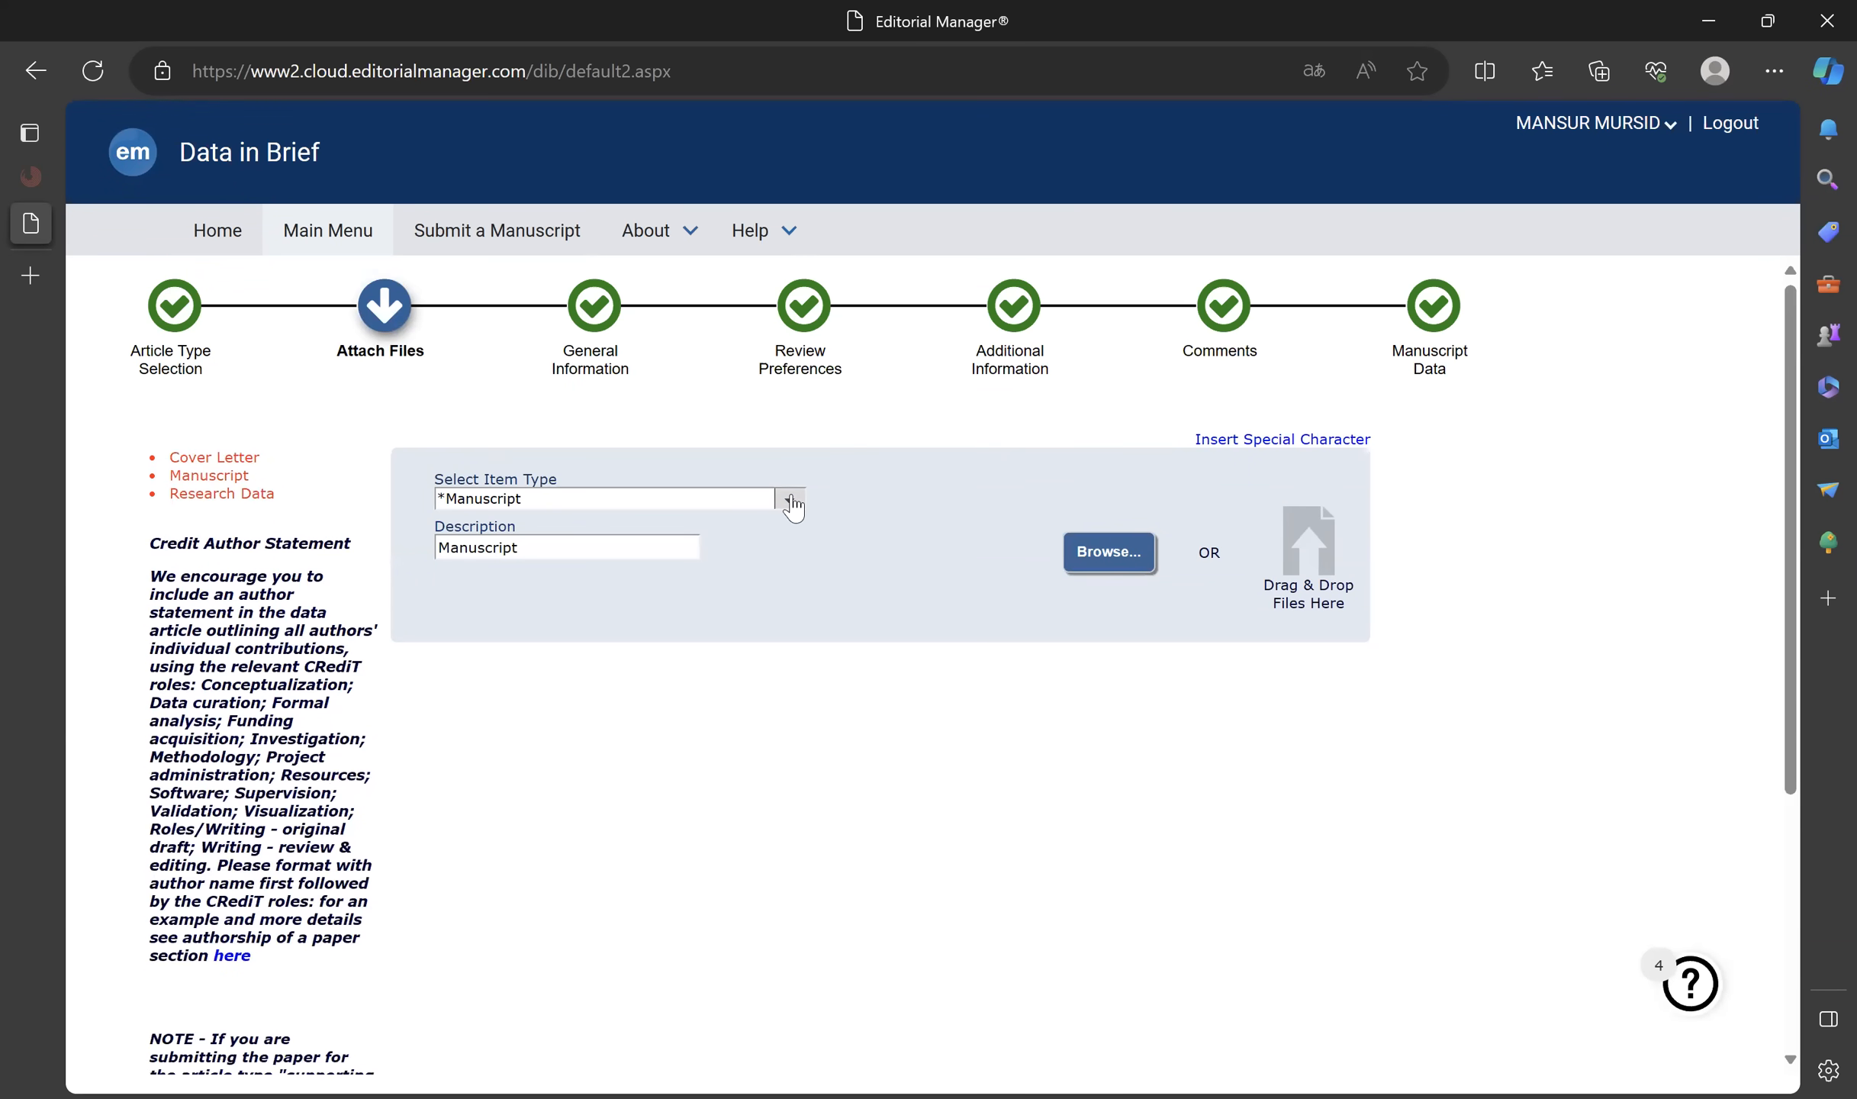
left_click(1100, 554)
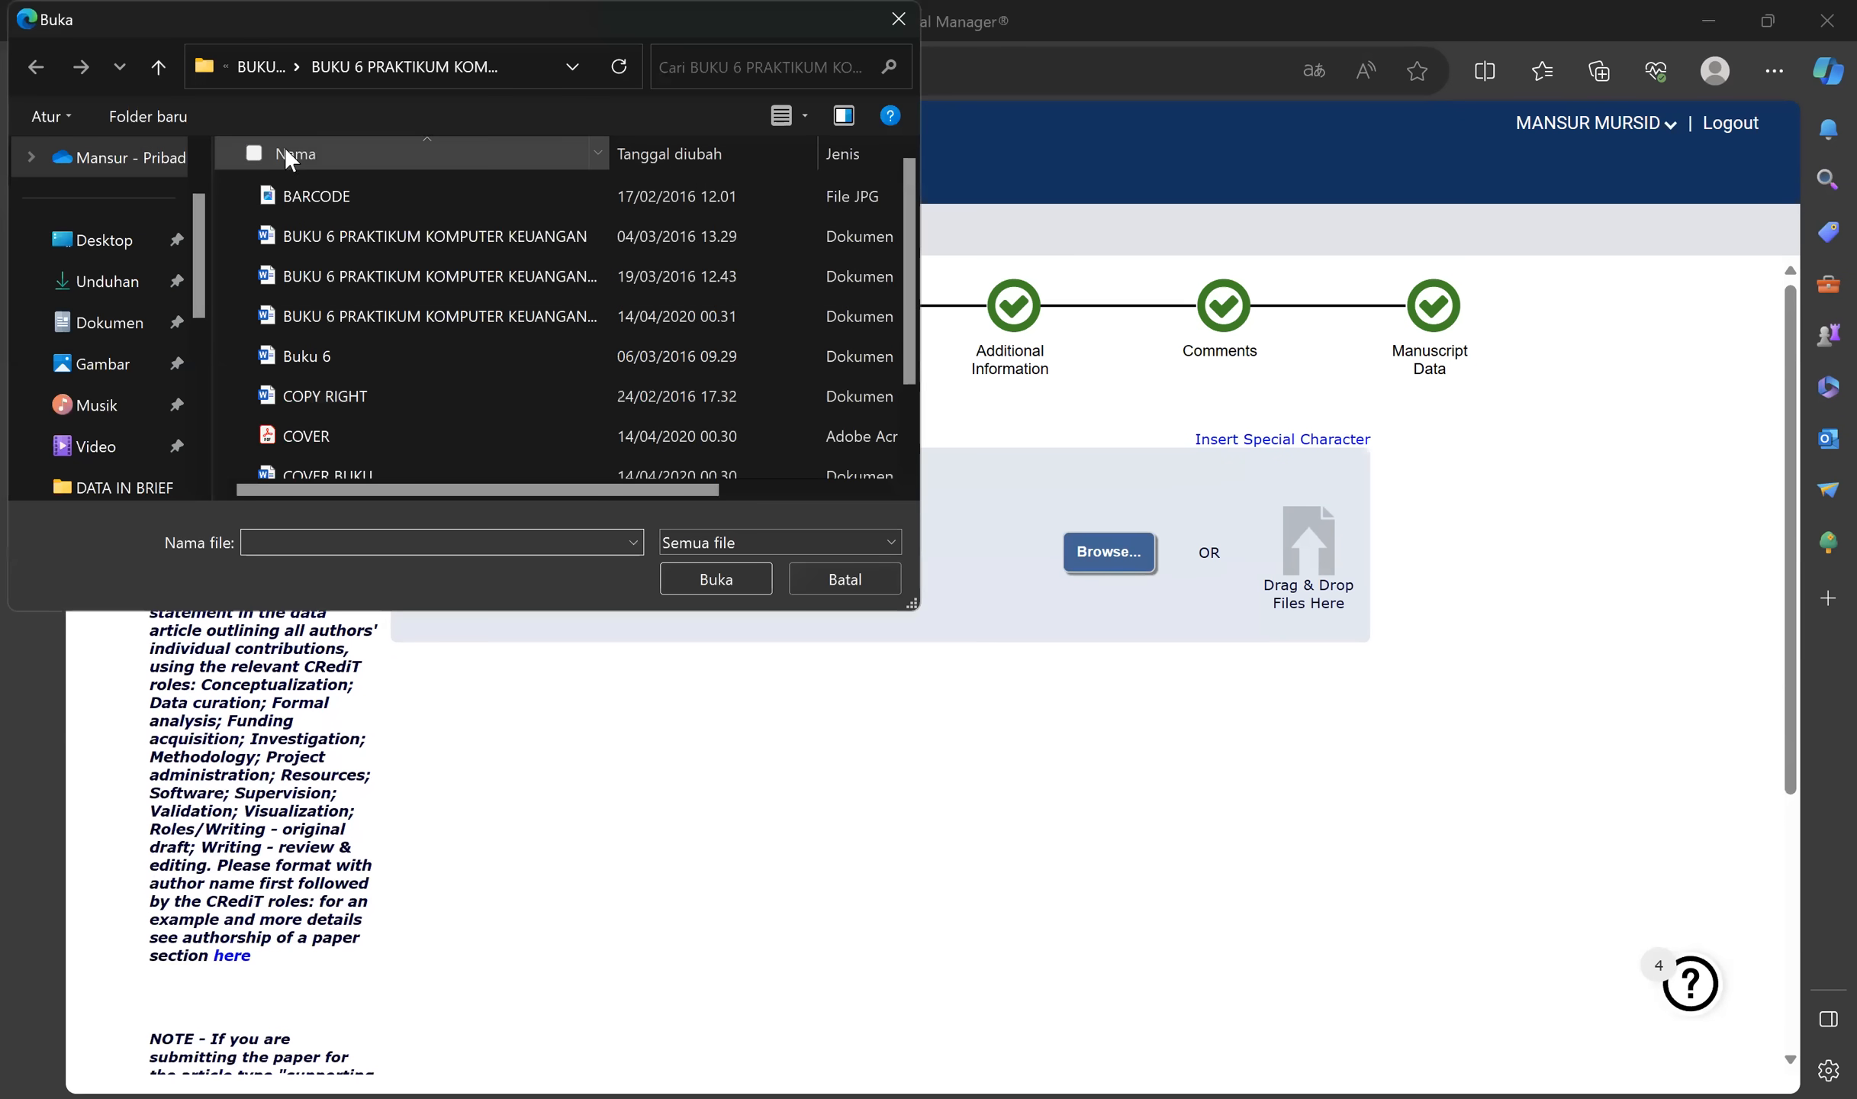
left_click(125, 328)
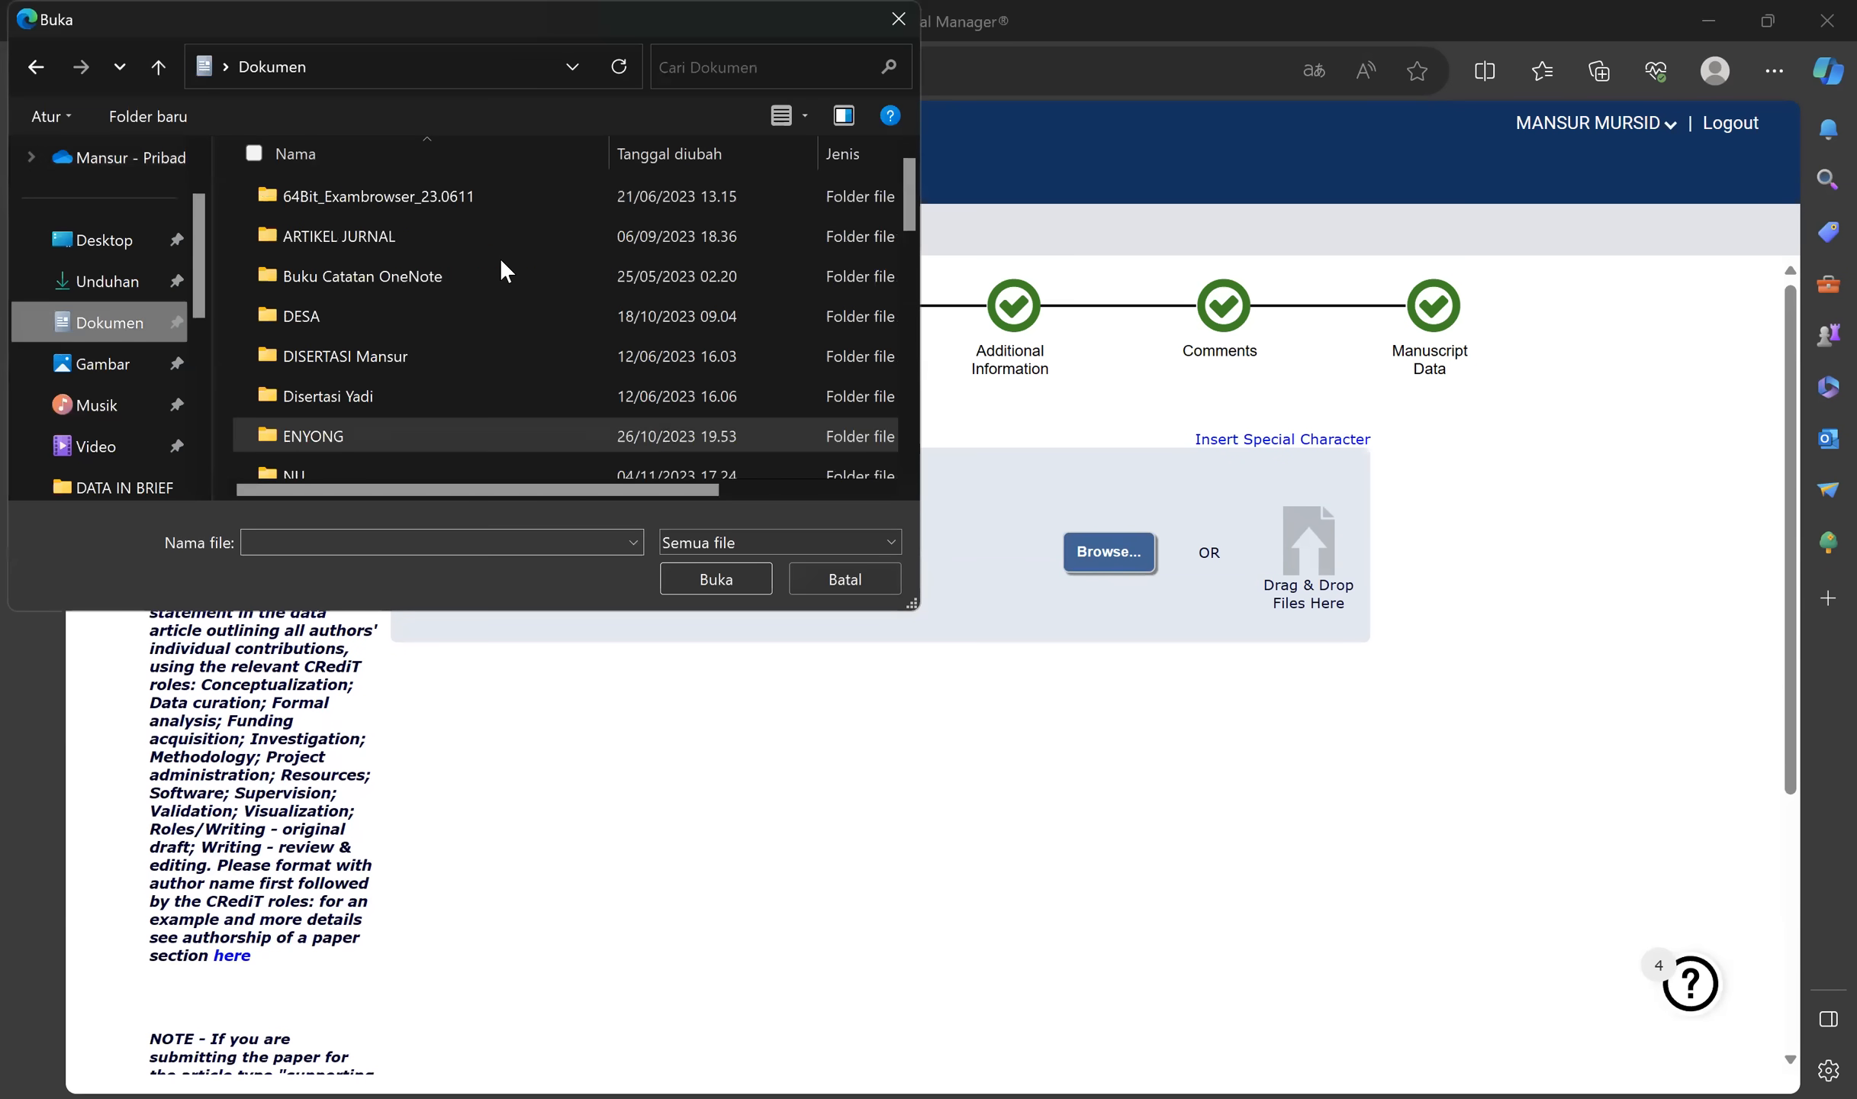
double_click(360, 237)
double_click(336, 229)
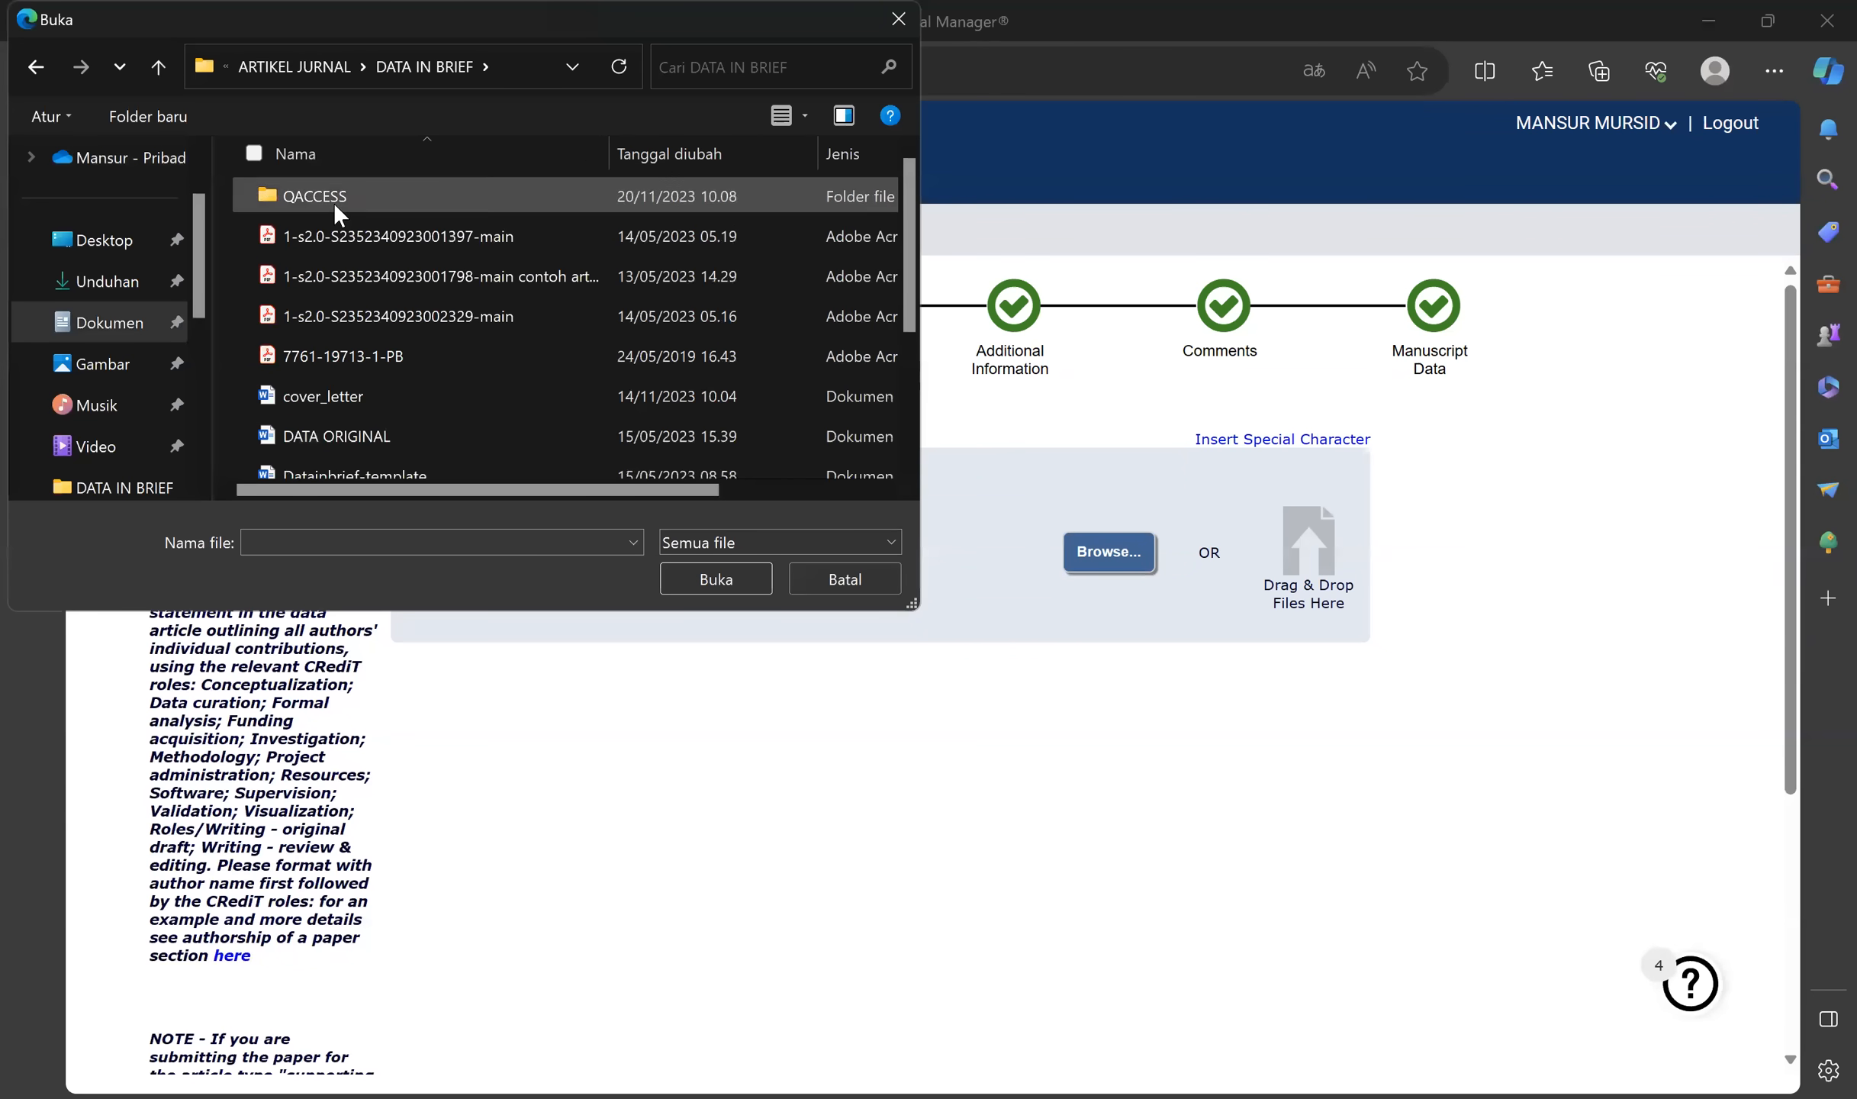
double_click(333, 202)
left_click(344, 386)
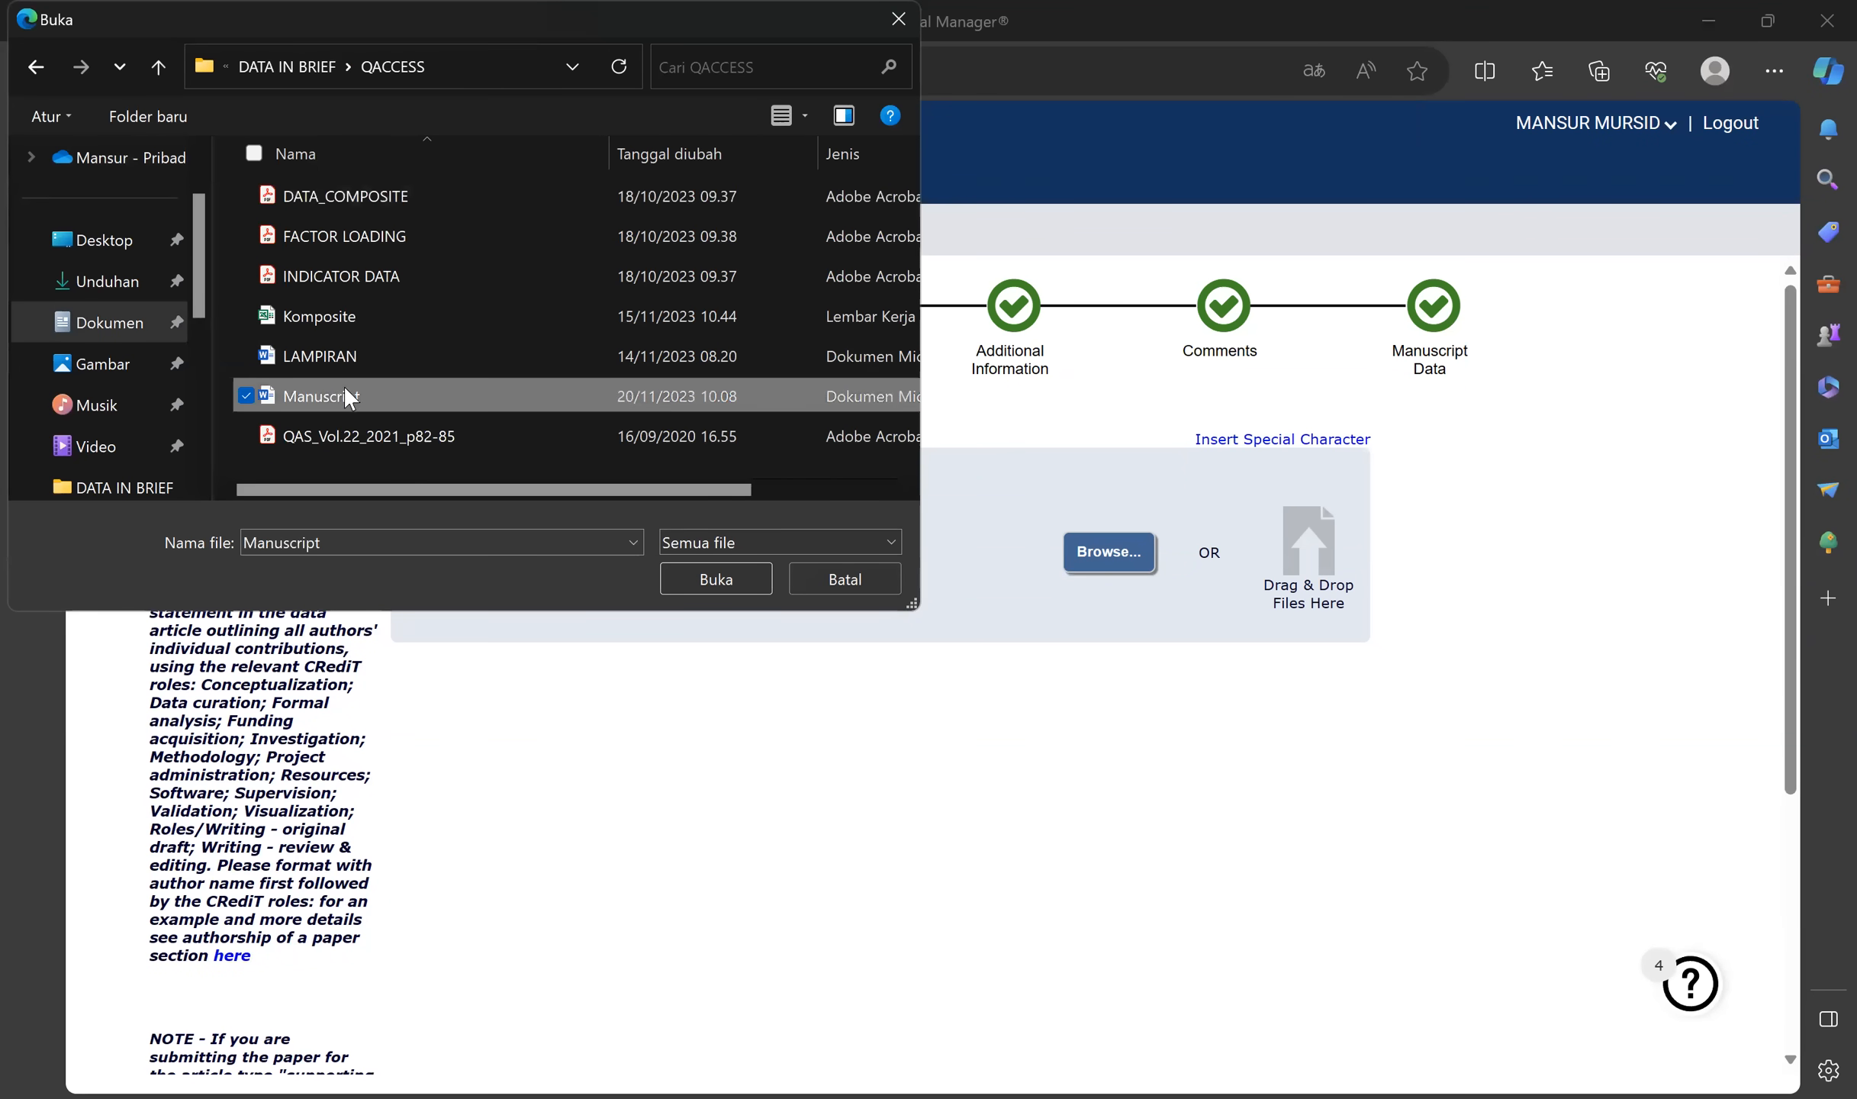
left_click(715, 566)
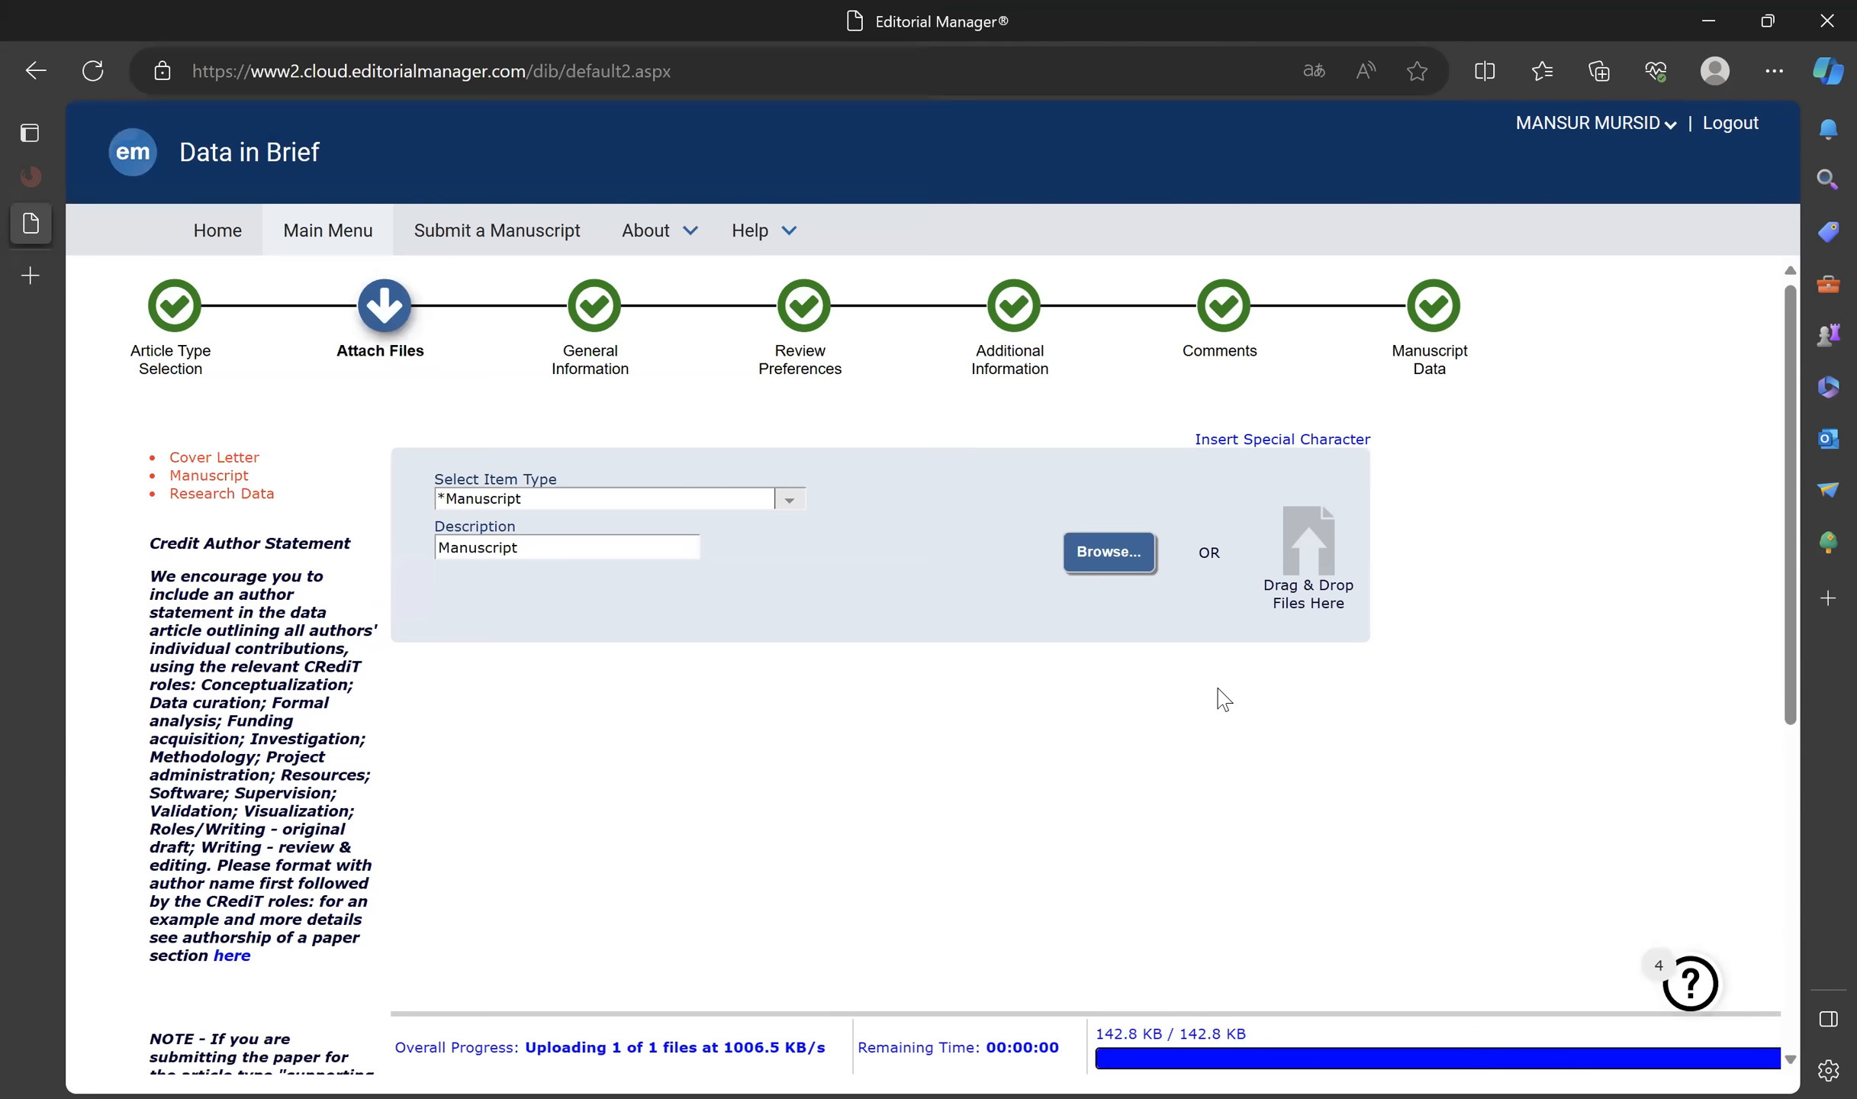
Attach cover_letter from the DATA IN BRIEF folder as the Cover Letter item.
left_click(790, 504)
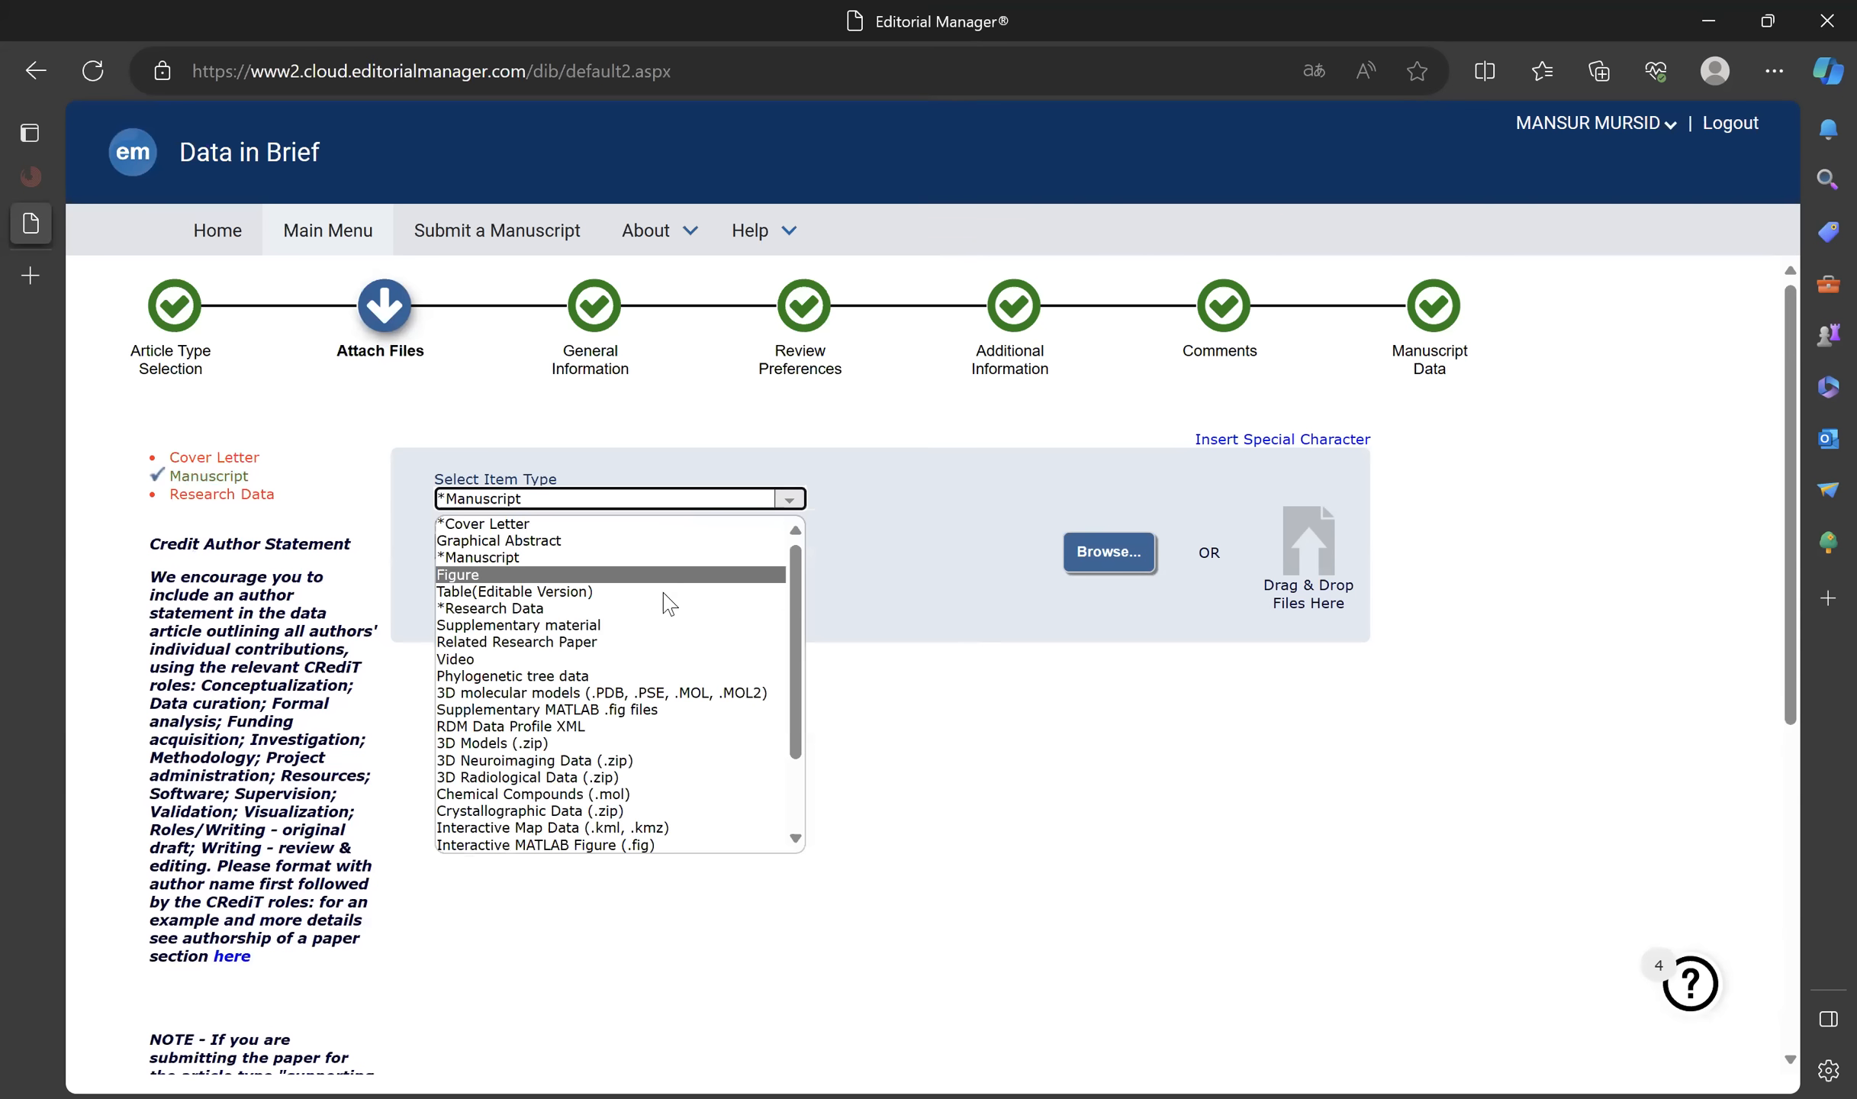
left_click(630, 526)
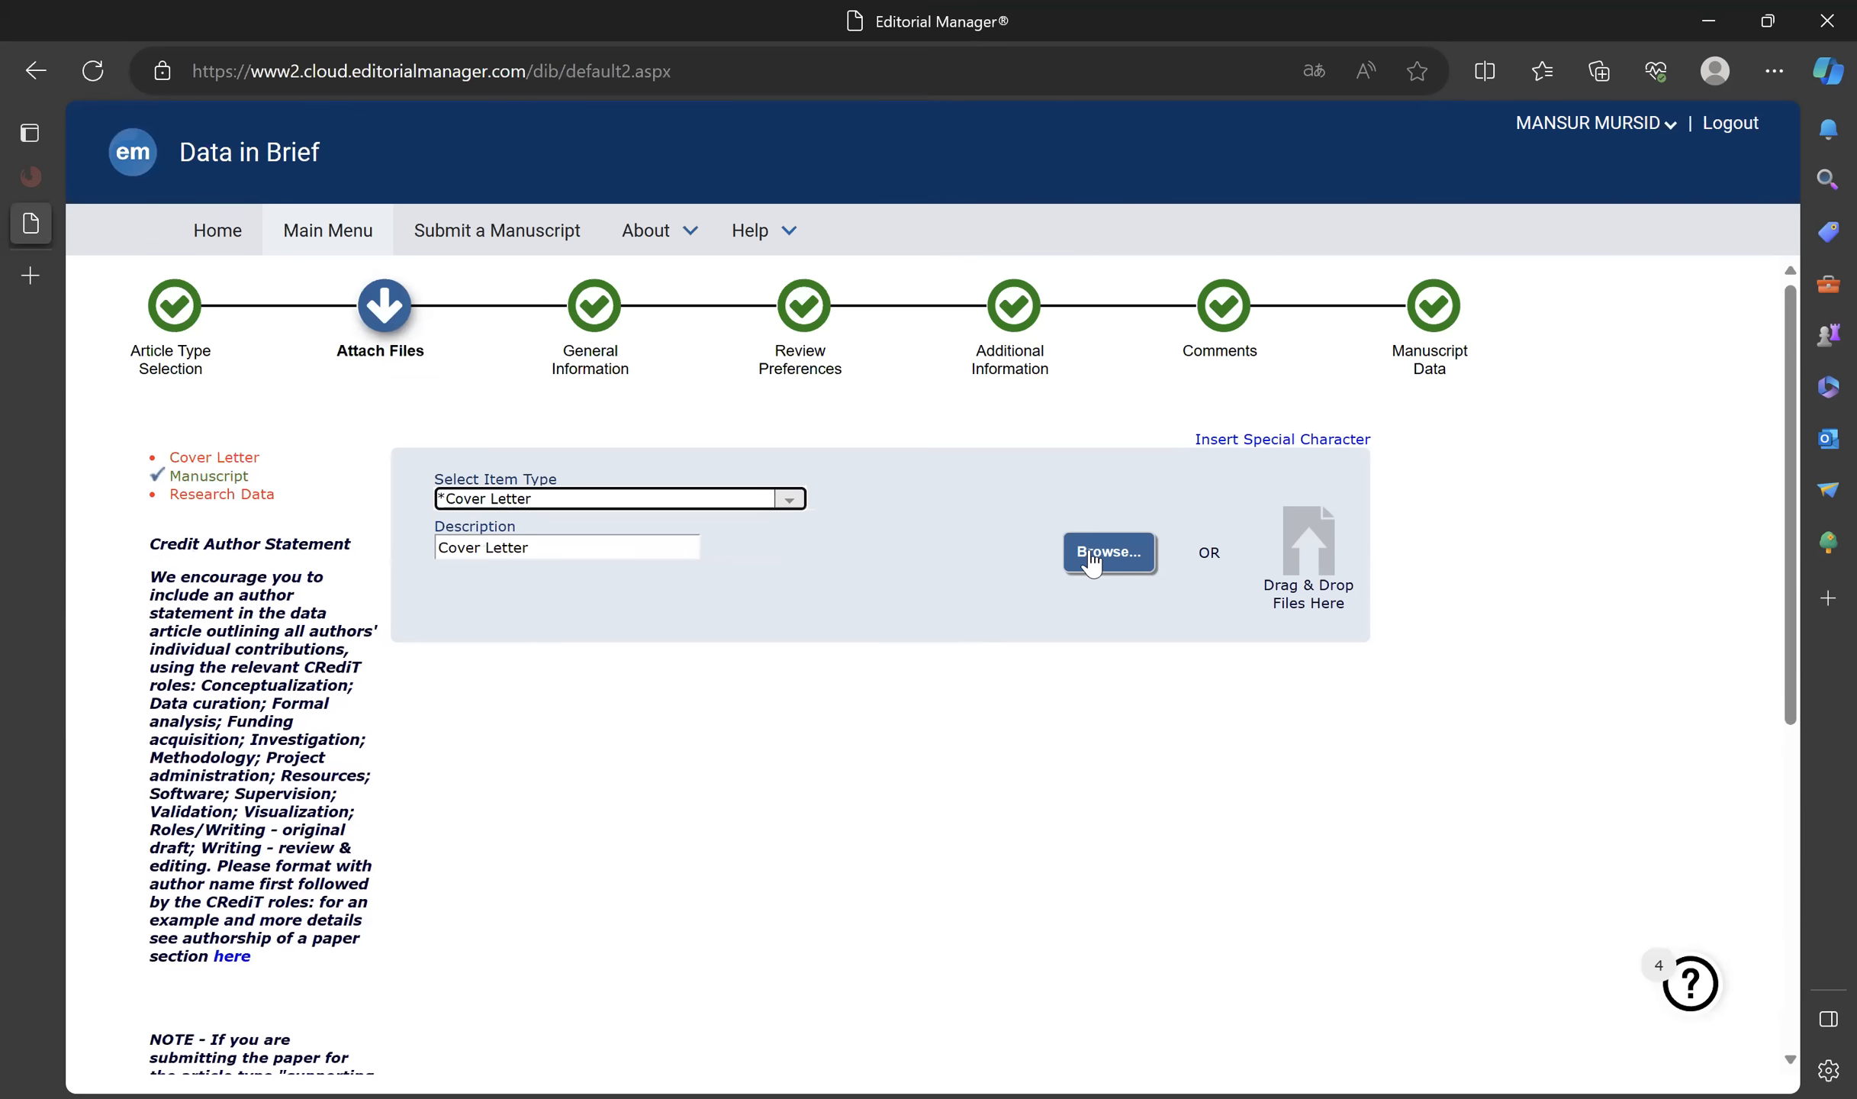
left_click(1092, 558)
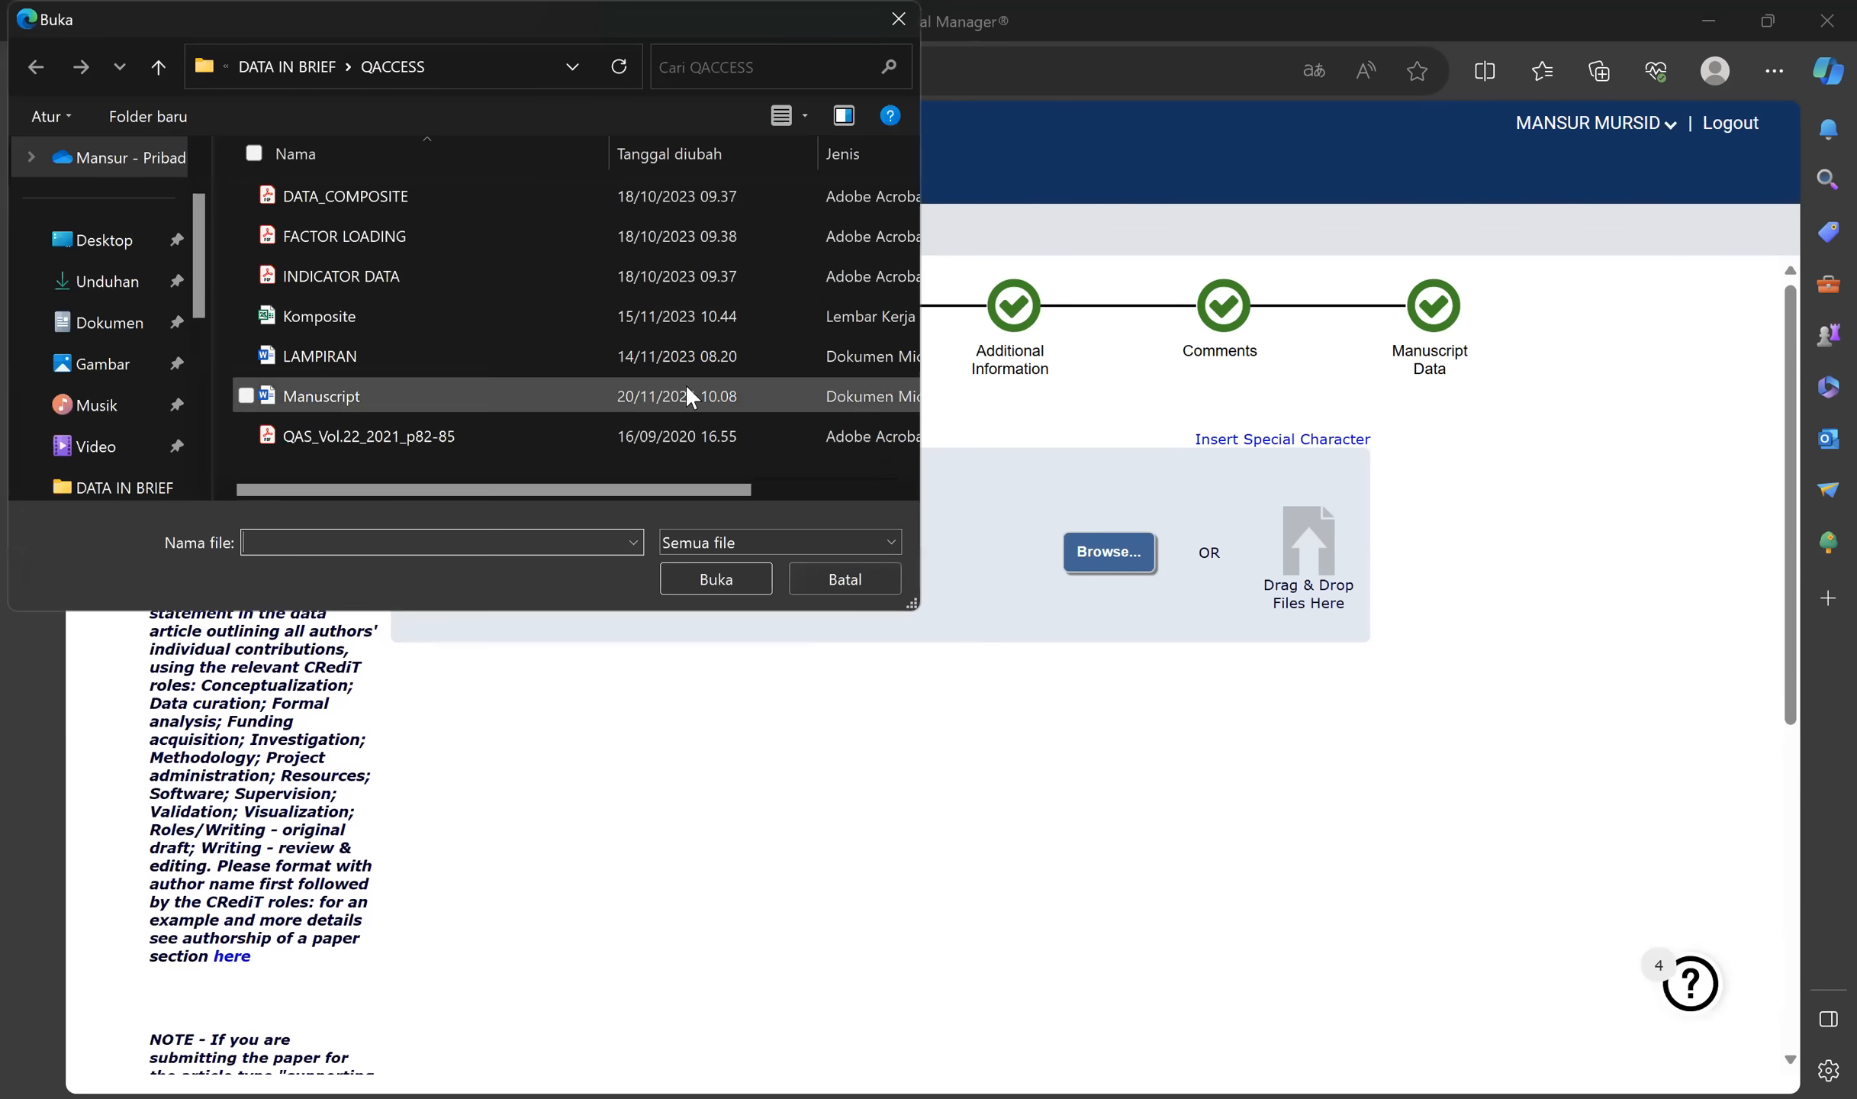
left_click(268, 68)
left_click(361, 389)
left_click(716, 582)
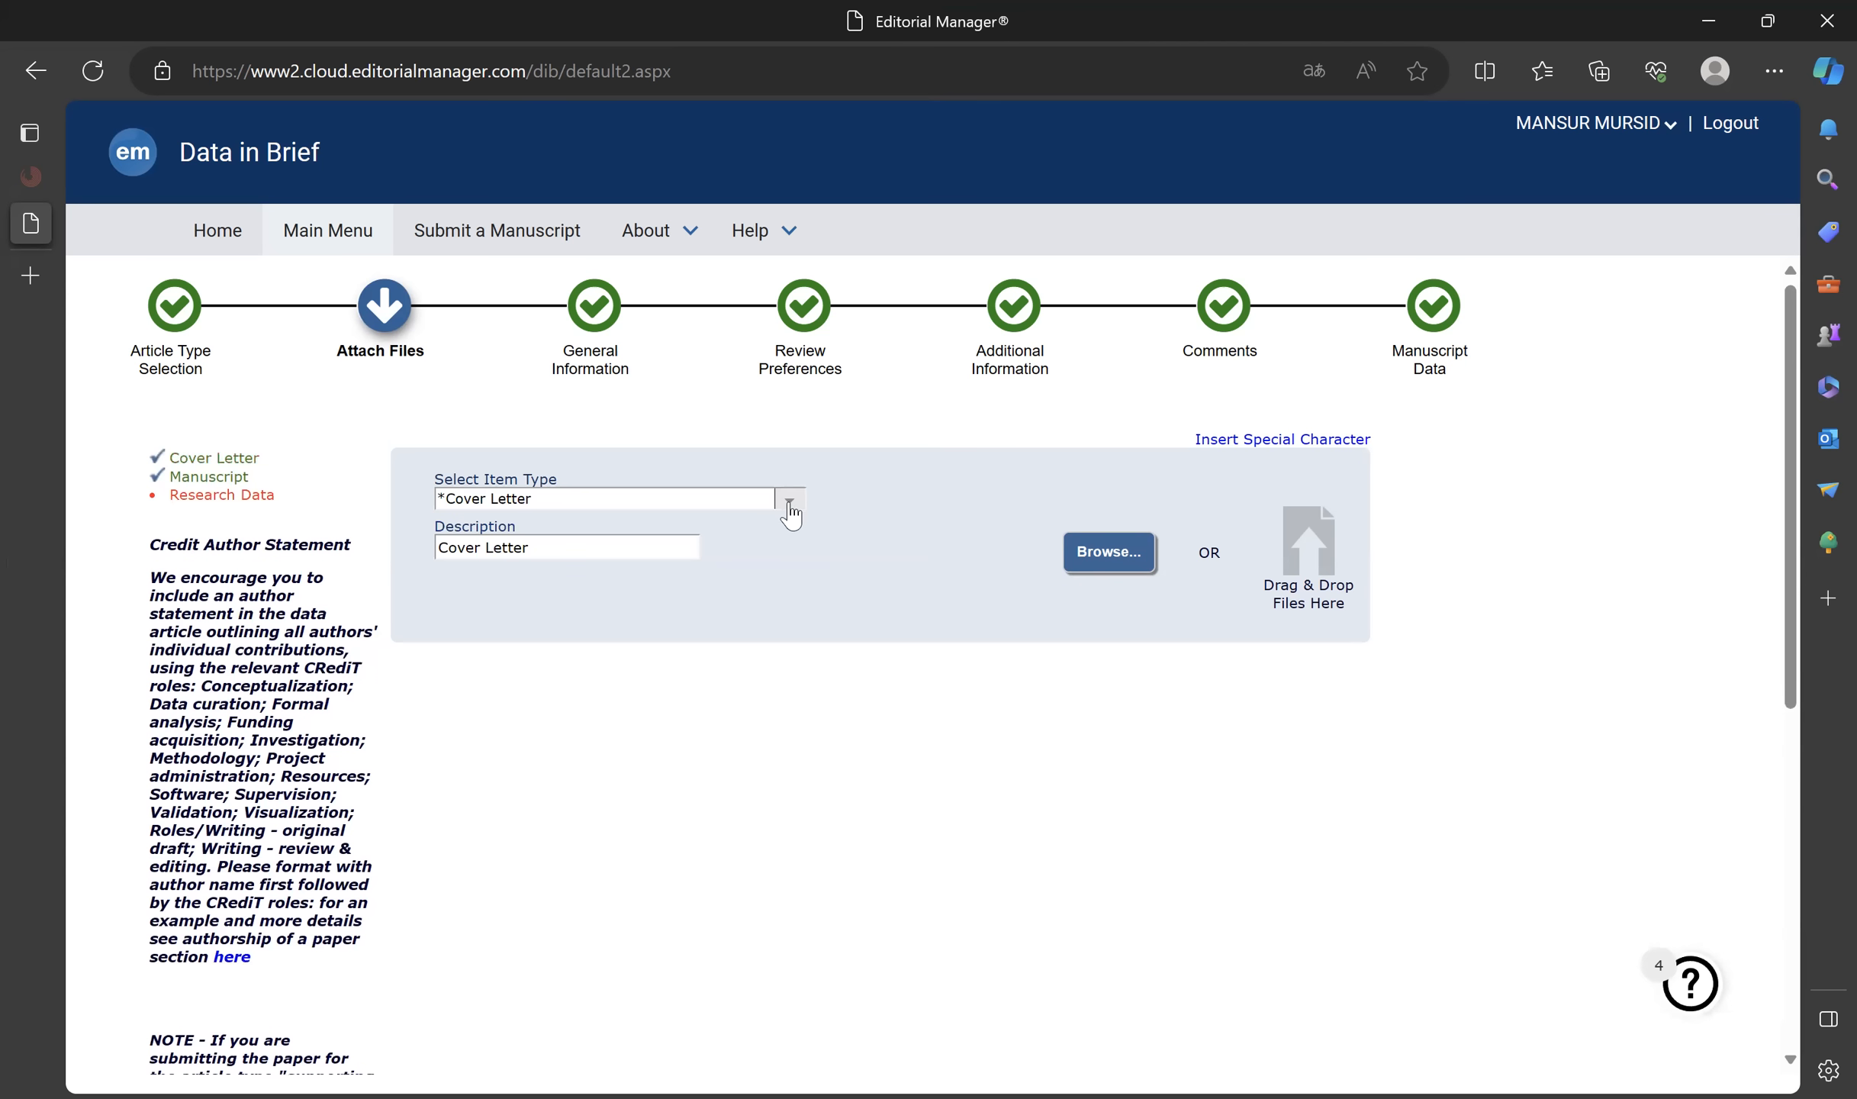
Choose Research Data as the item type, with Mendeley Data as the repository and Original Data as the source.
left_click(791, 508)
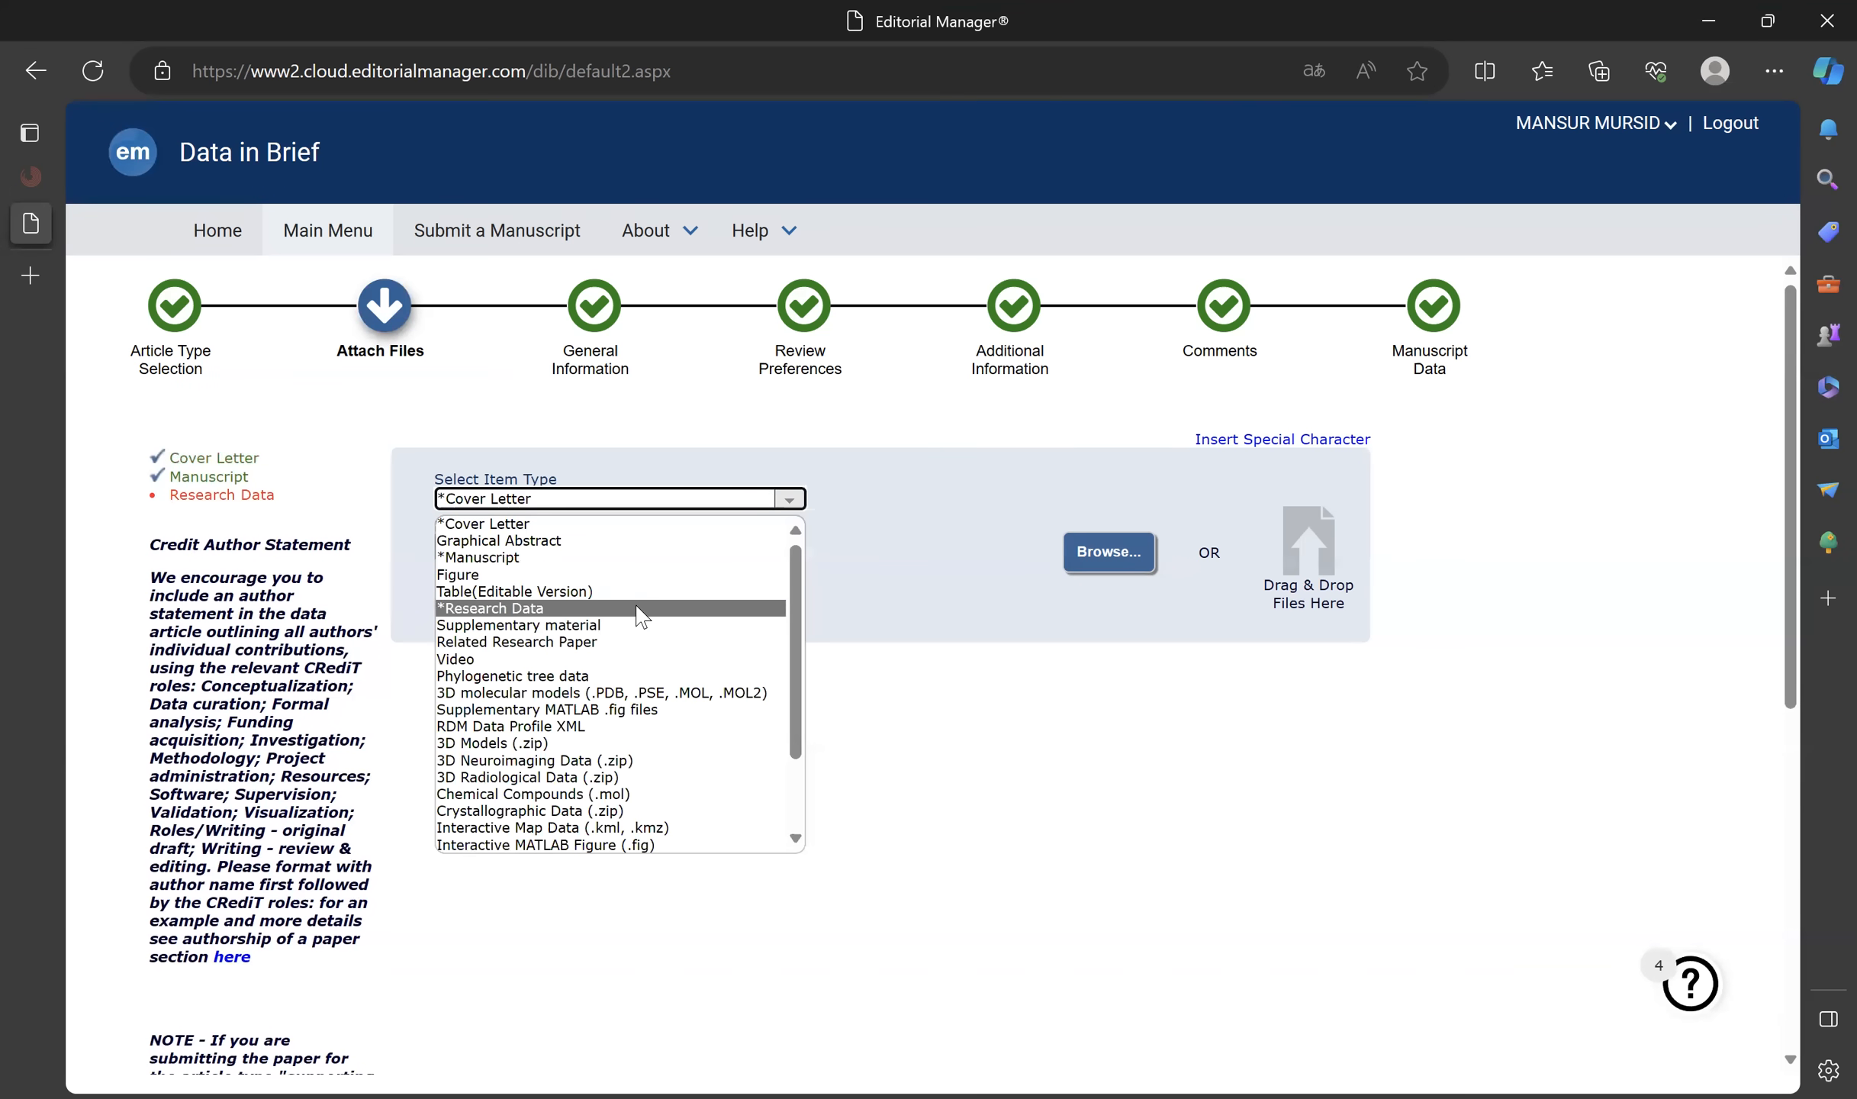
left_click(640, 609)
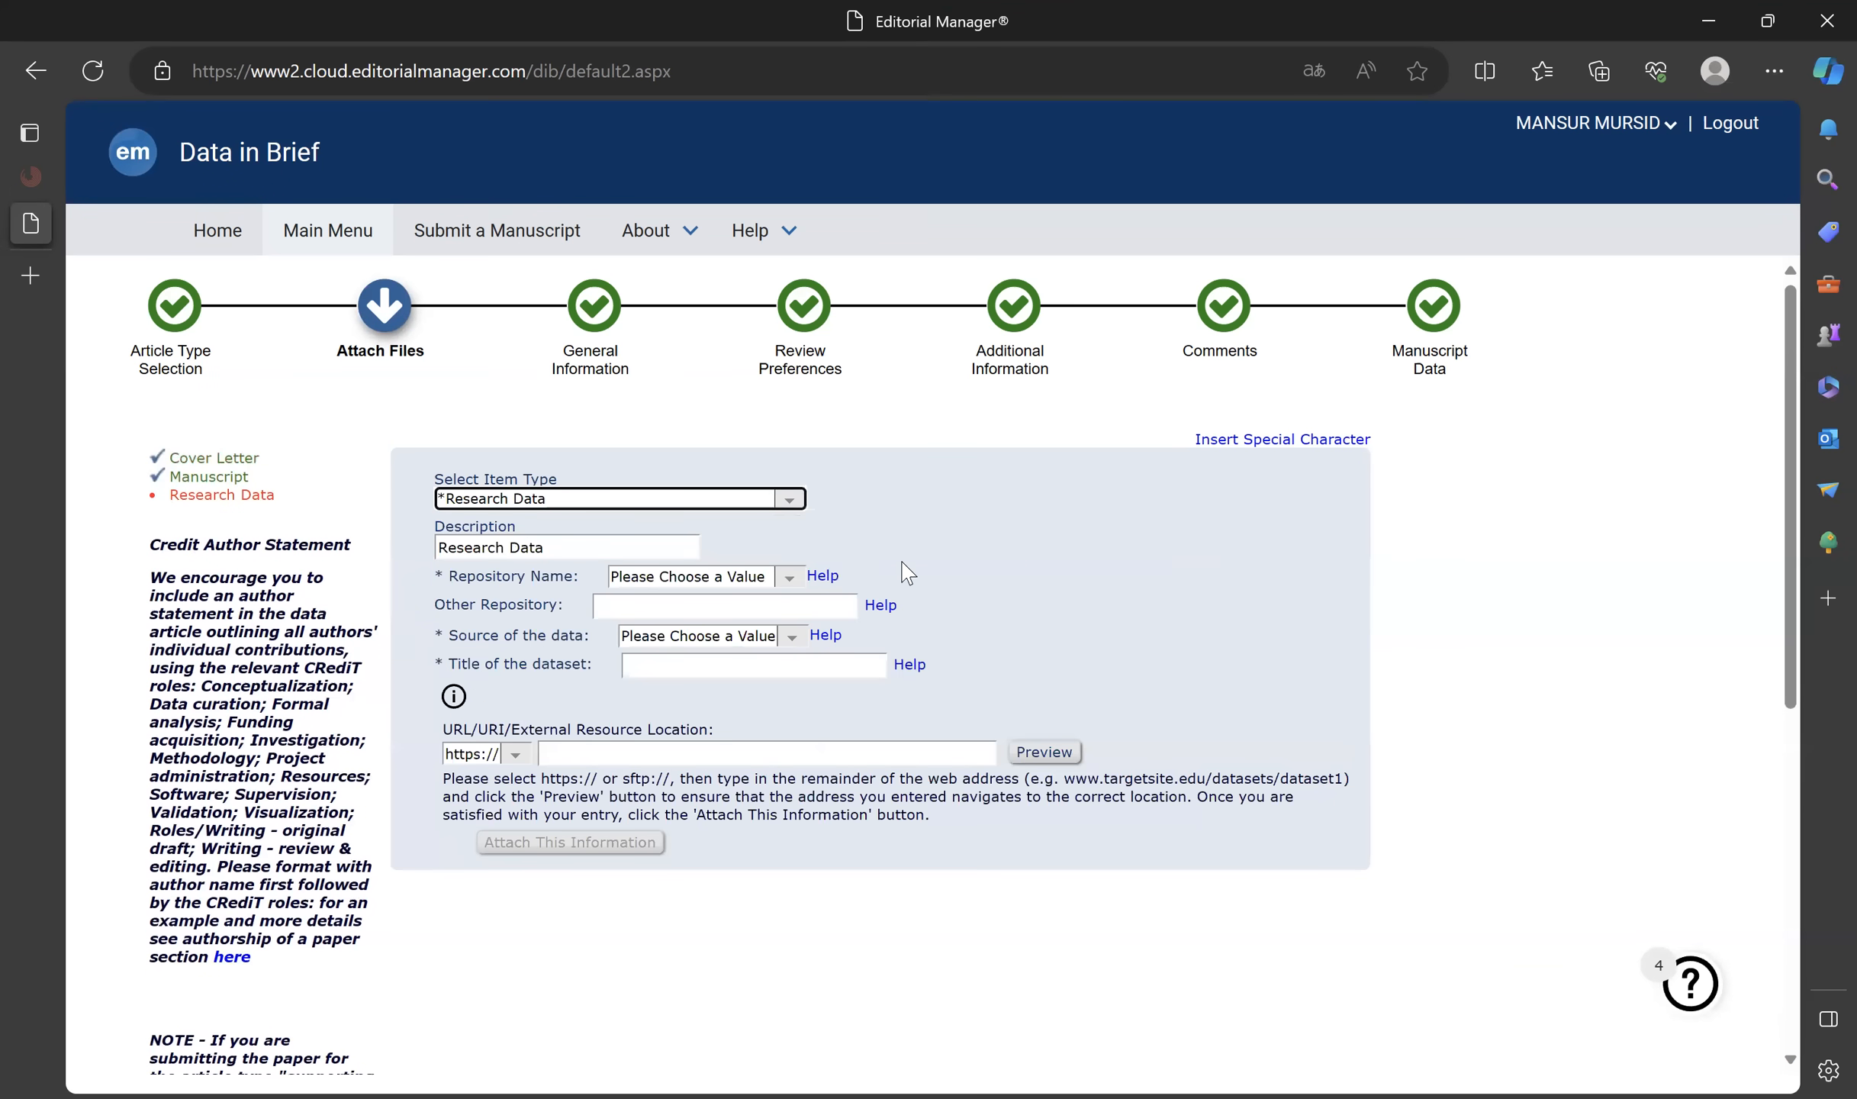
left_click(789, 579)
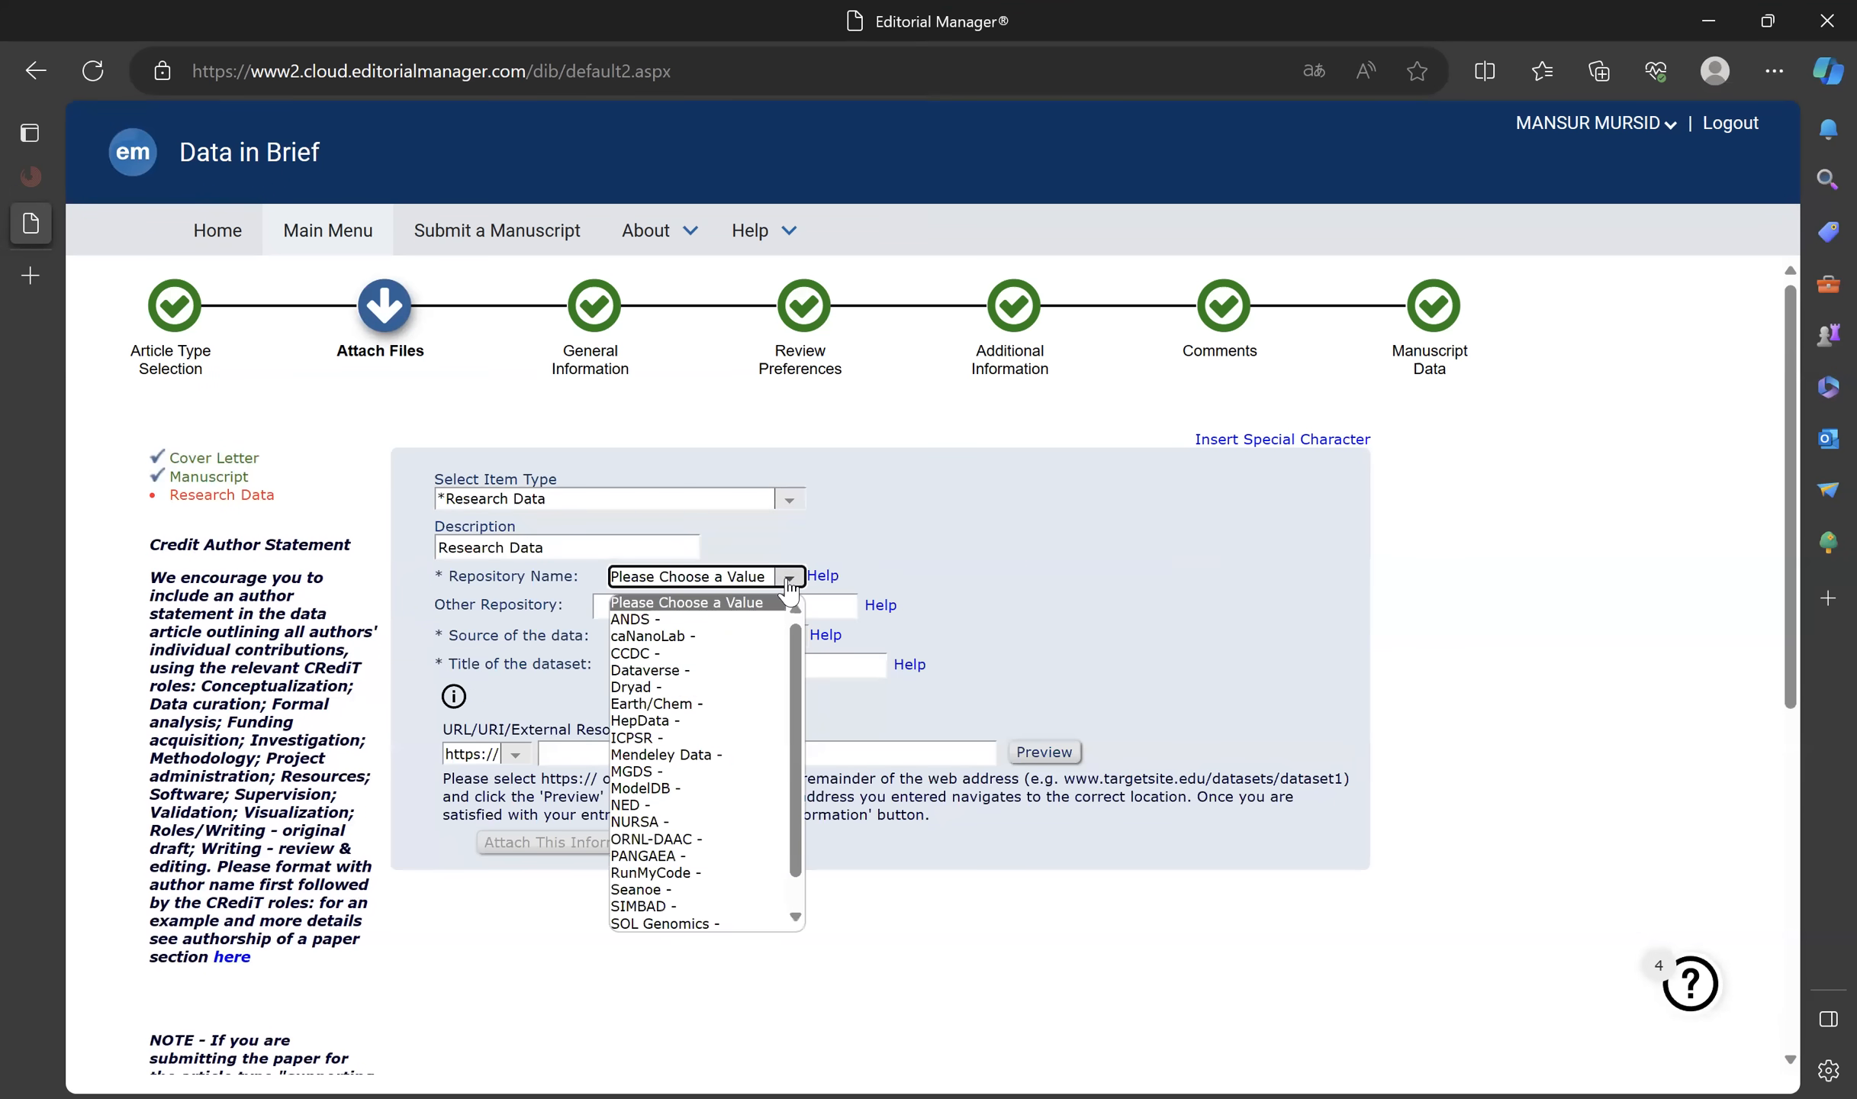
left_click(744, 756)
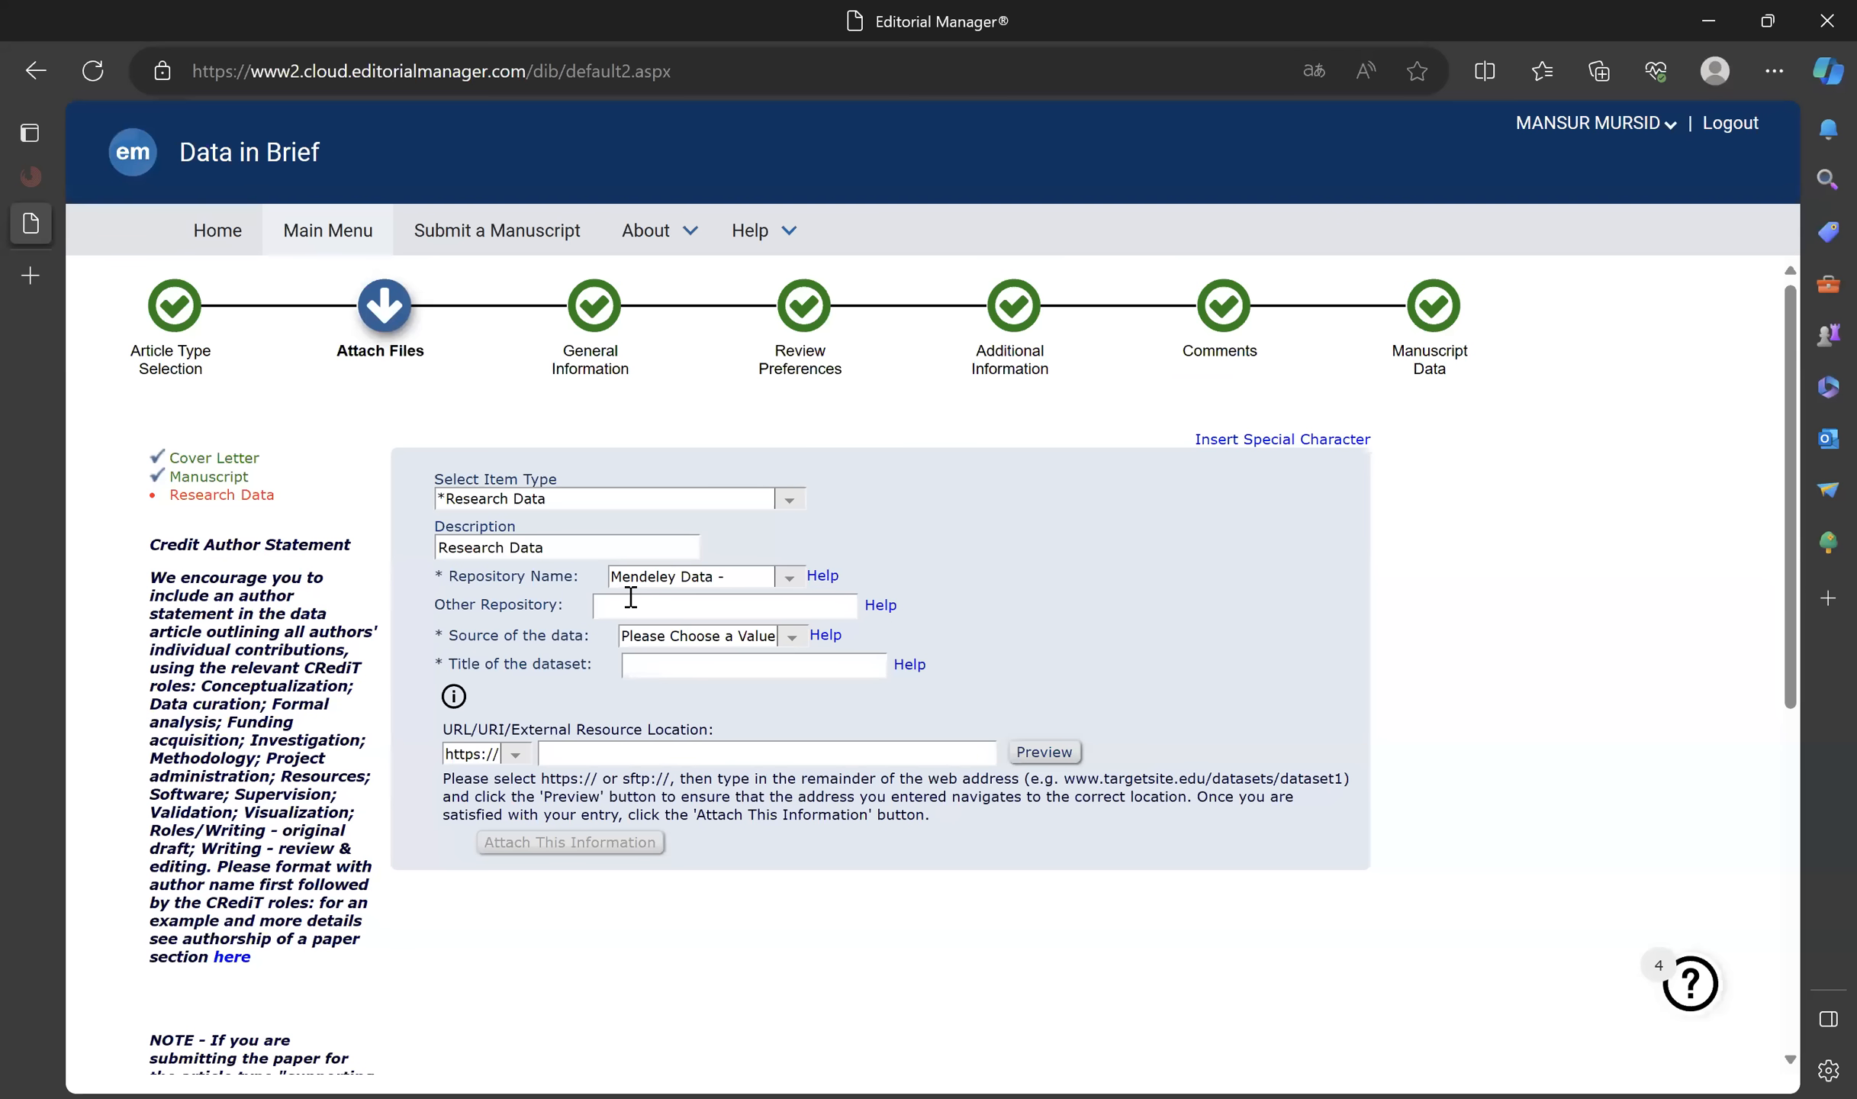
left_click(793, 638)
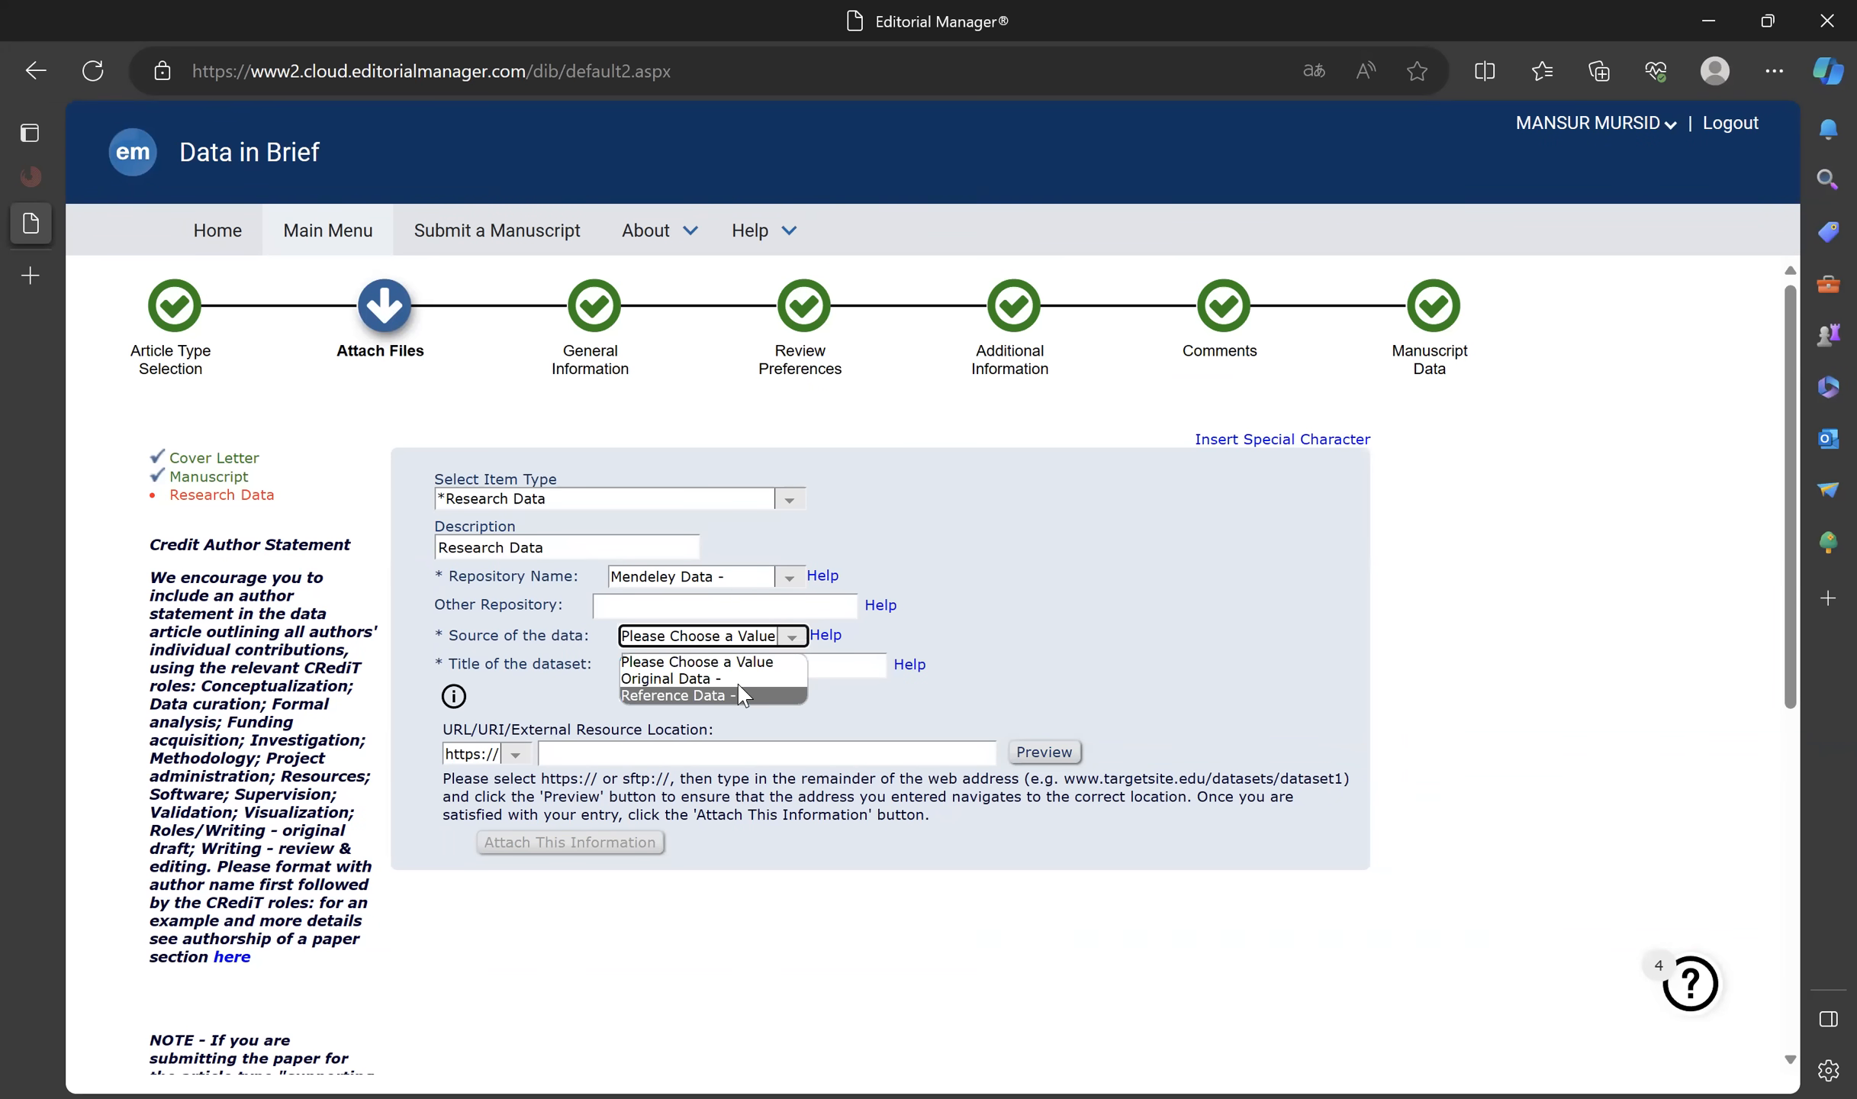
key("Up")
key("Return")
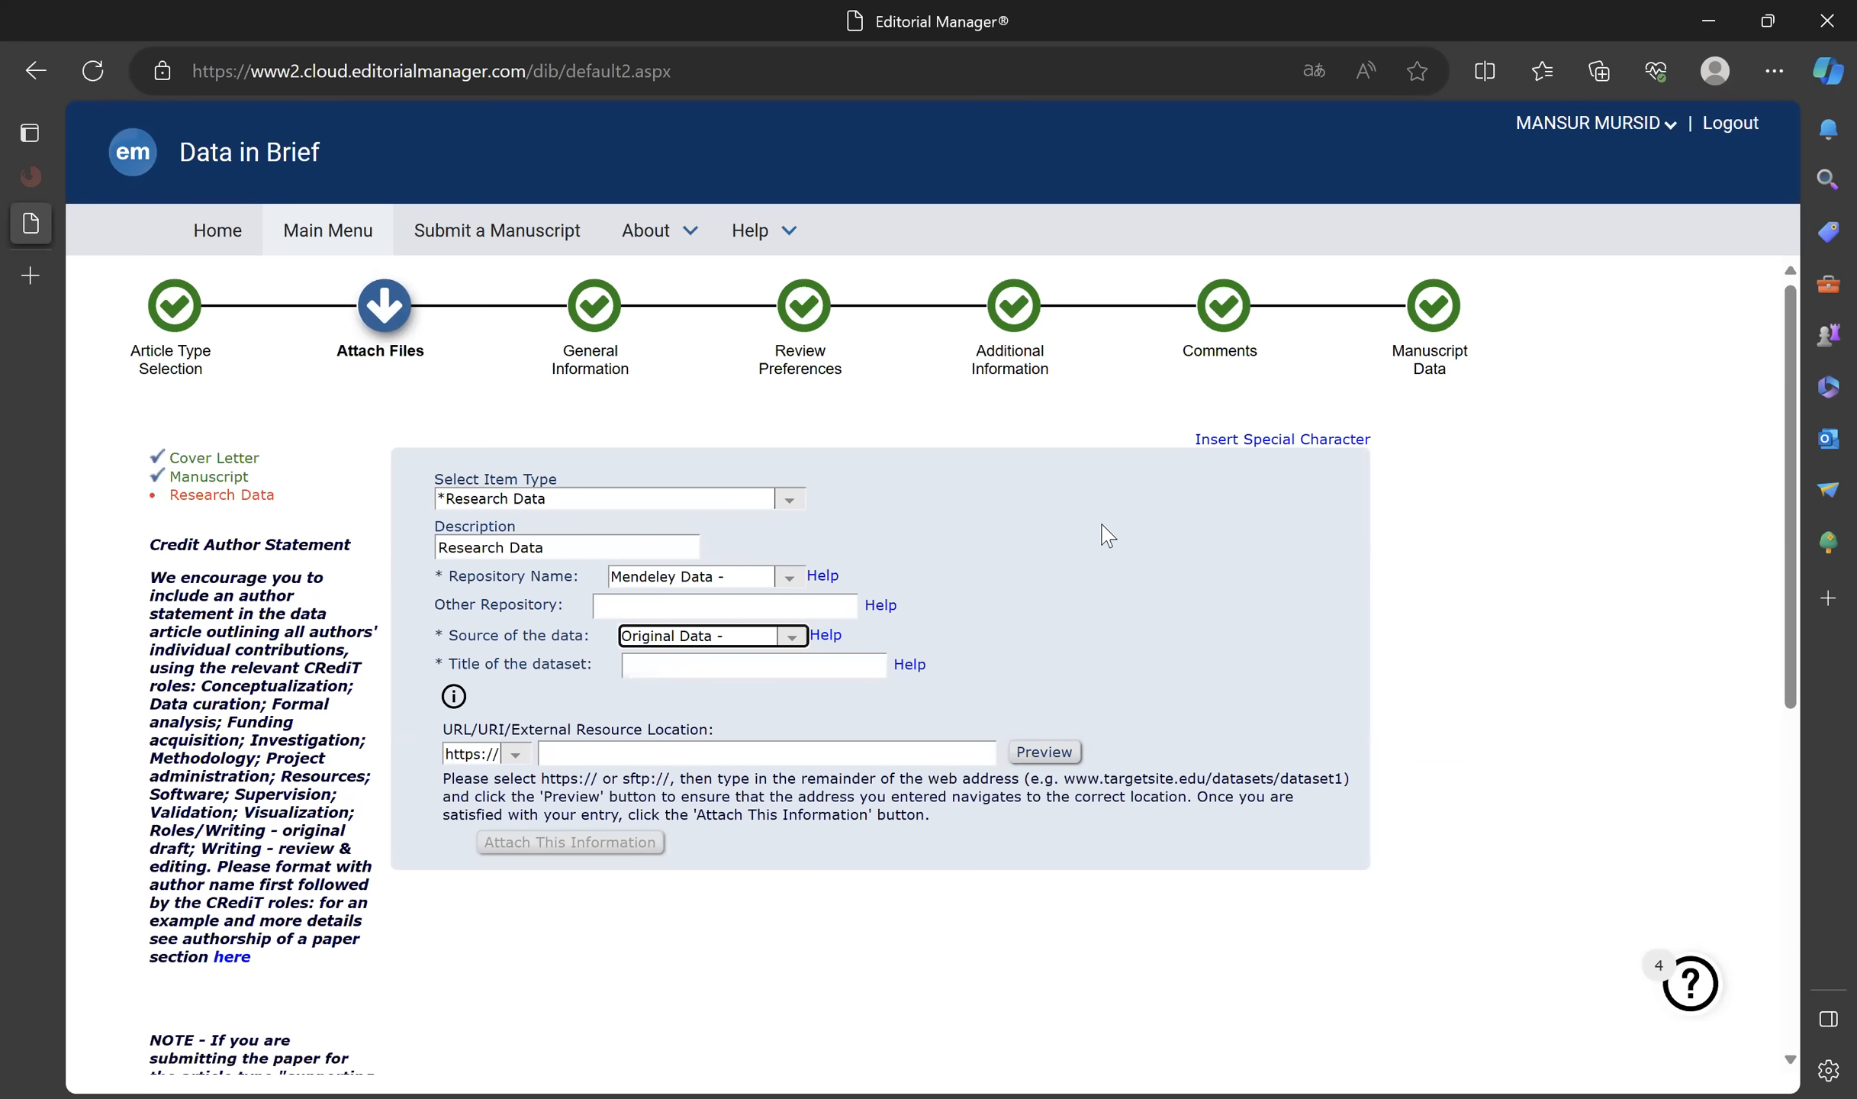
Copy the dataset's title from its source and enter it as the title of the dataset, starting "DATA_Employee Quality to Enhance".
left_click(798, 666)
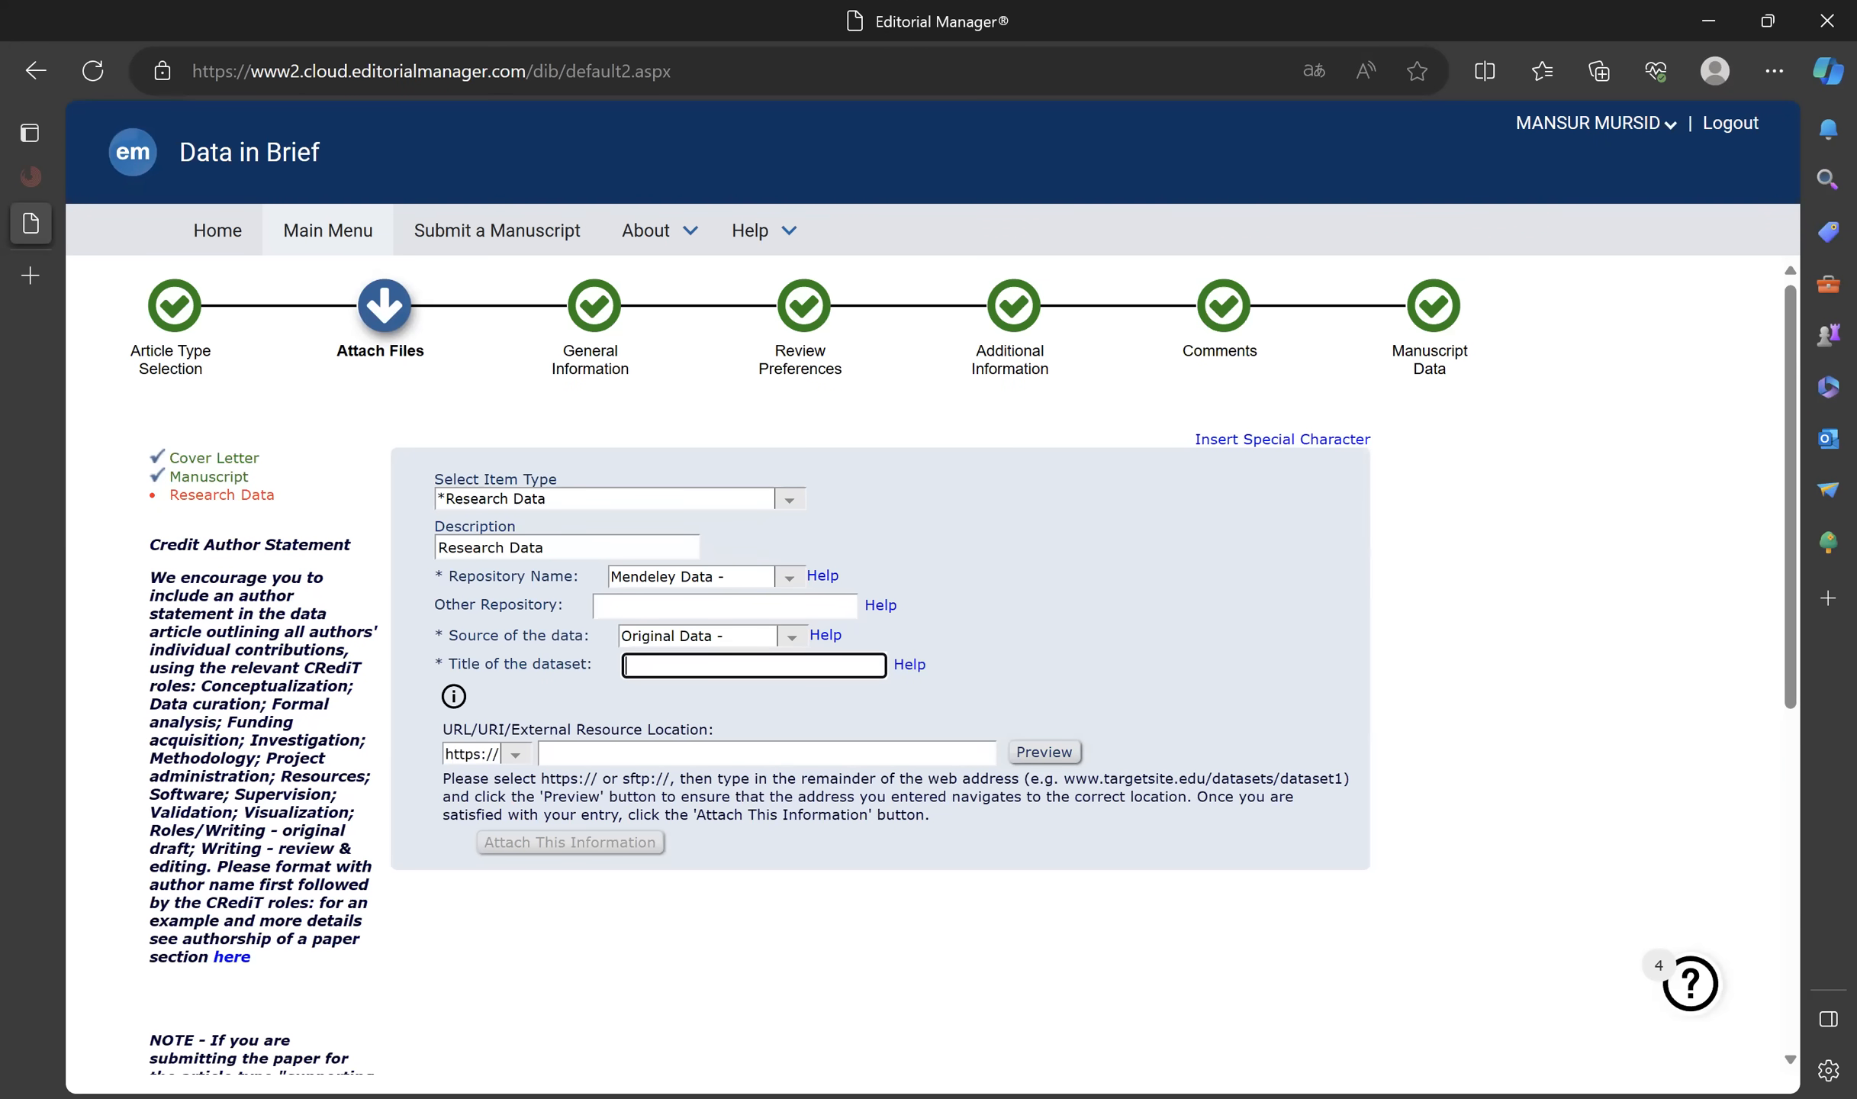
key("alt+Tab")
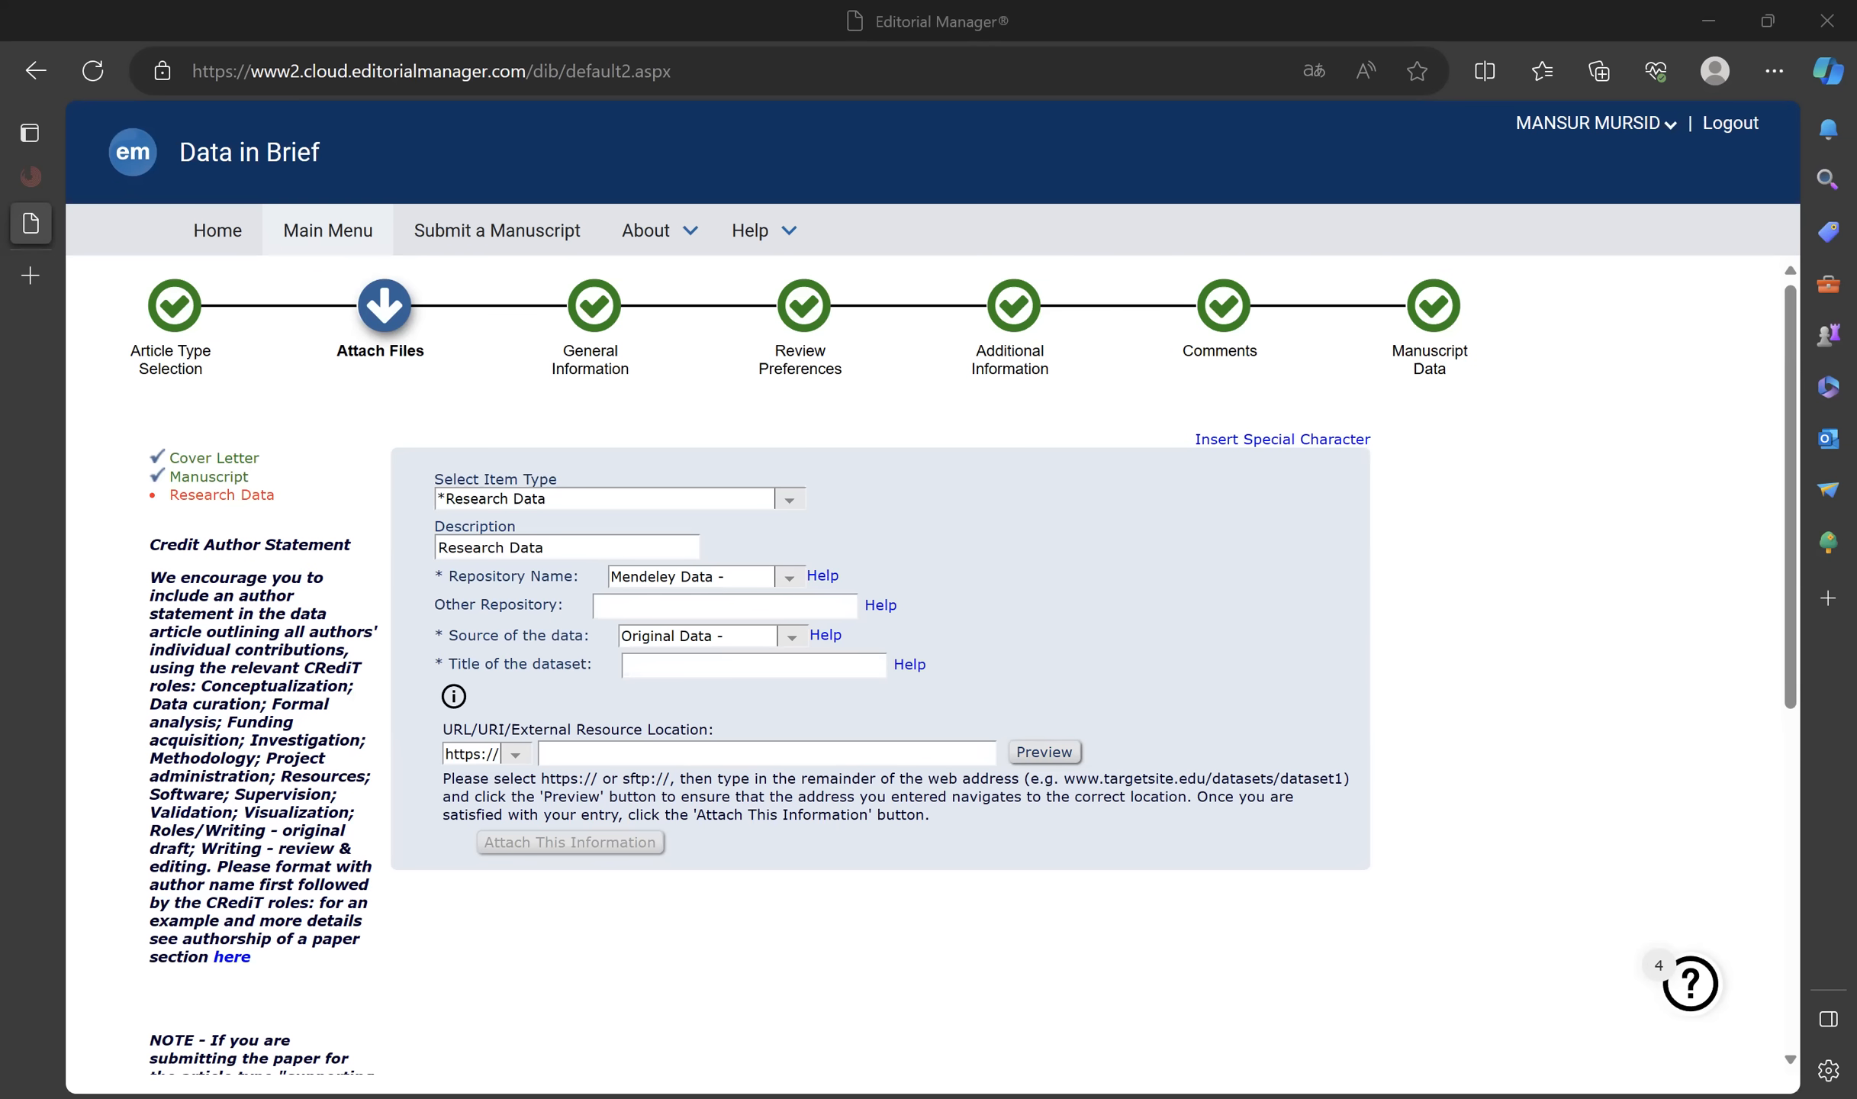
left_click(714, 673)
key("ctrl+v")
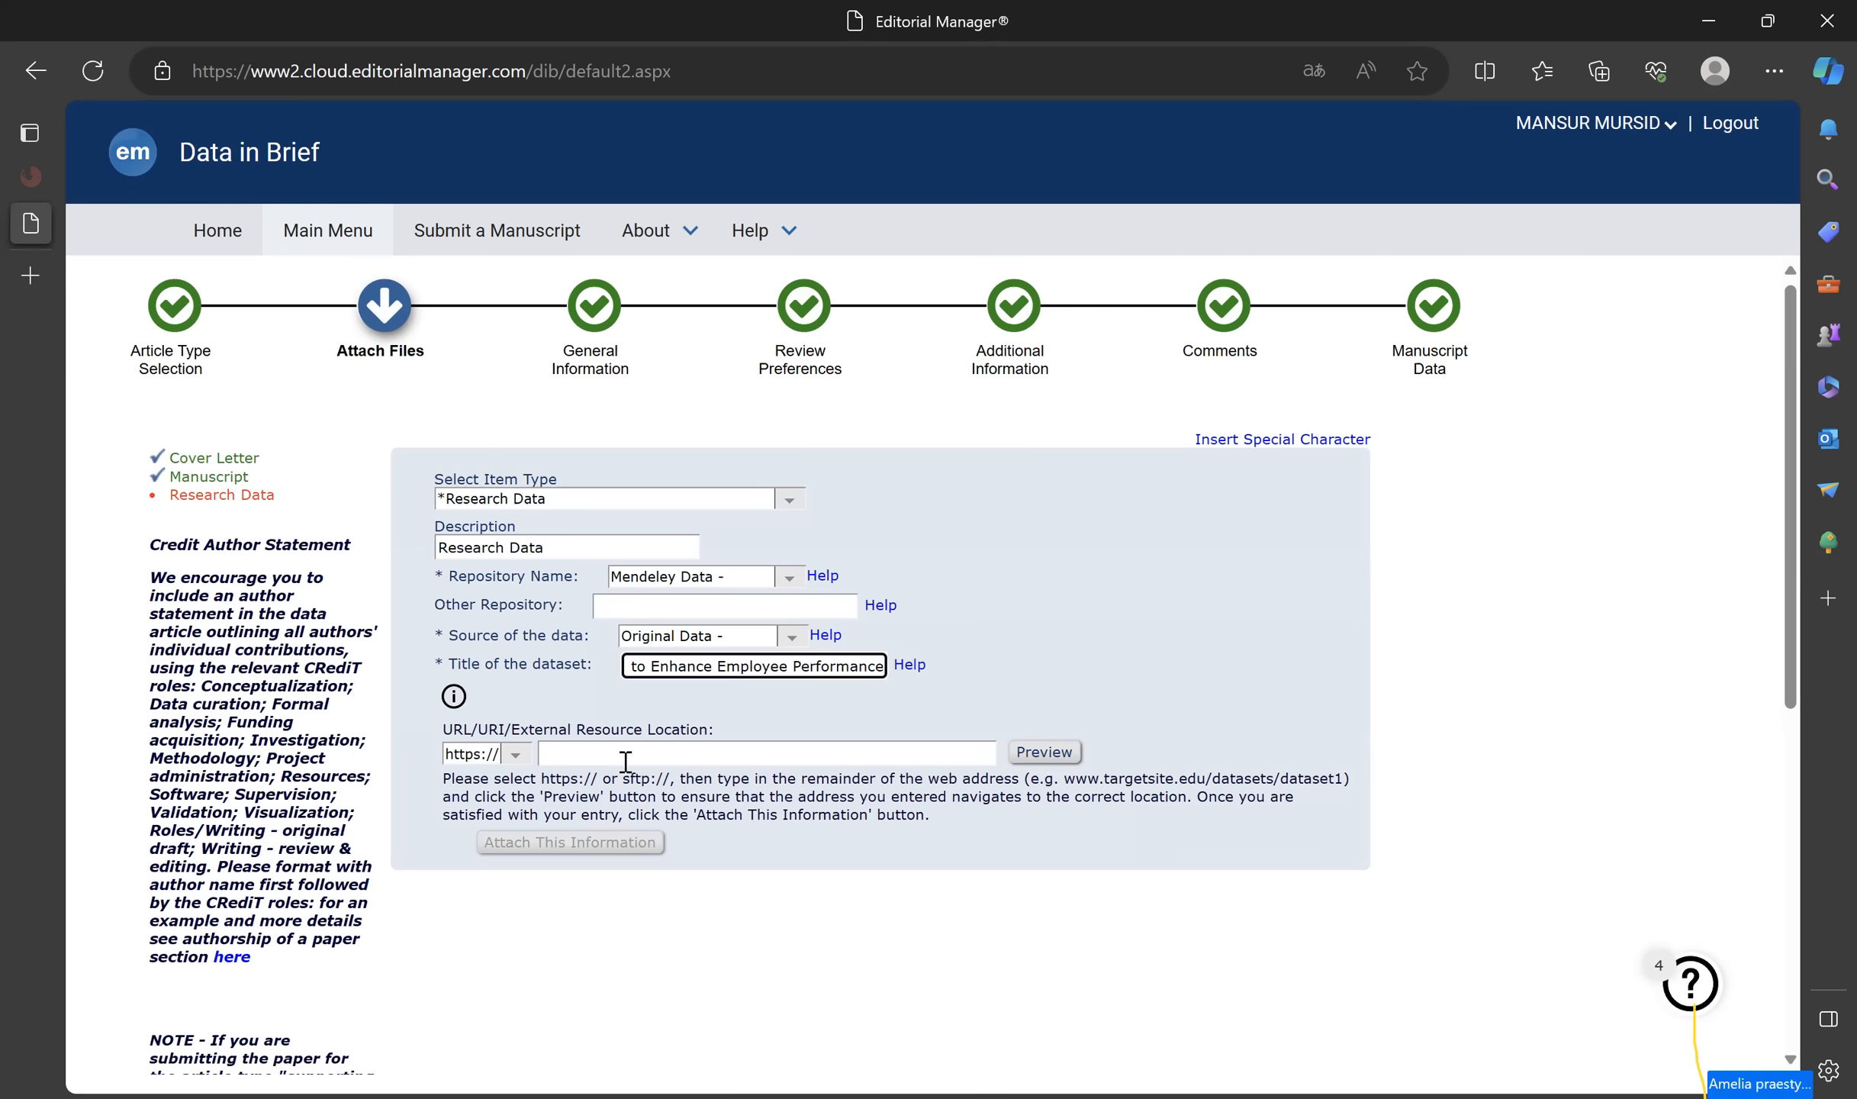
Enter data.mendeley.com/datasets/n39gvmfm7k/1 as the dataset's external resource location and attach the research data information to the submission.
left_click(567, 751)
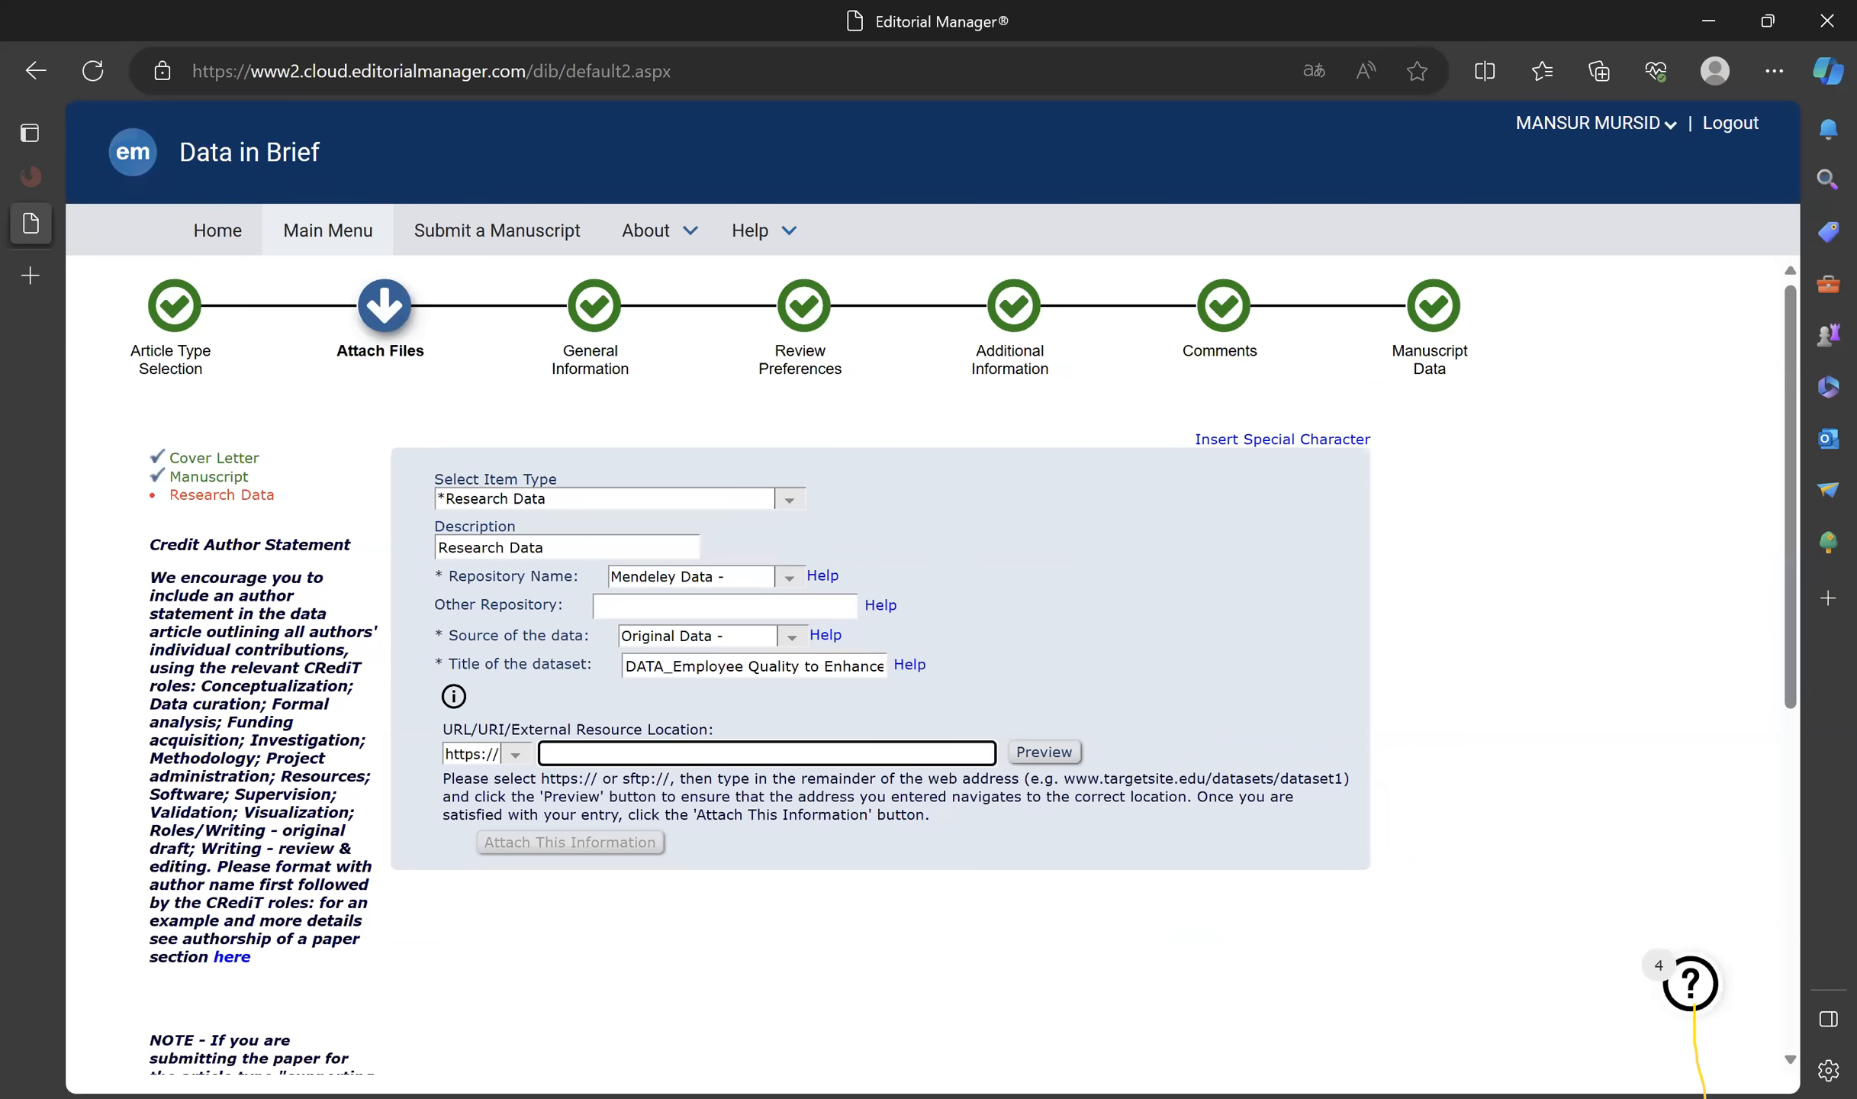
key("alt+Tab")
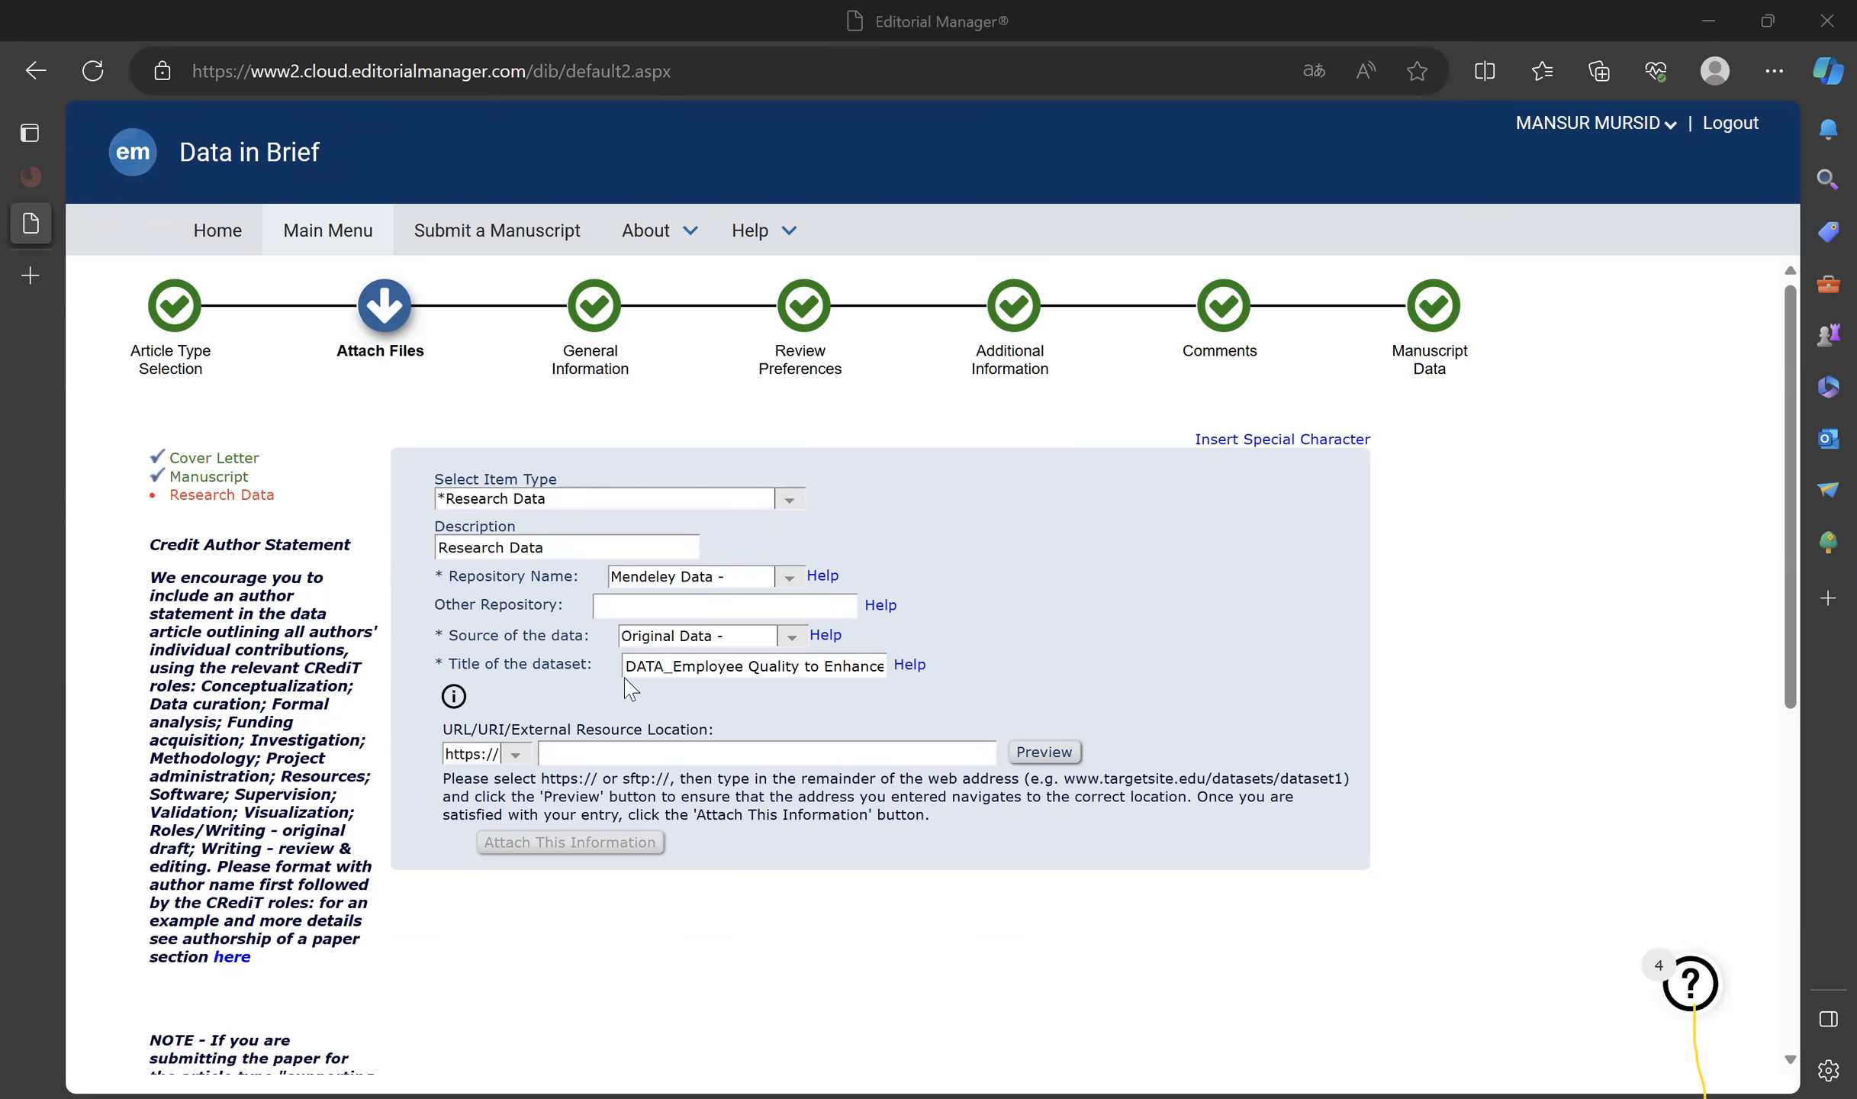
key("alt+Tab")
type("https://data.mendeley.com/datasets/n39gvmfm7k/1")
left_click(1045, 752)
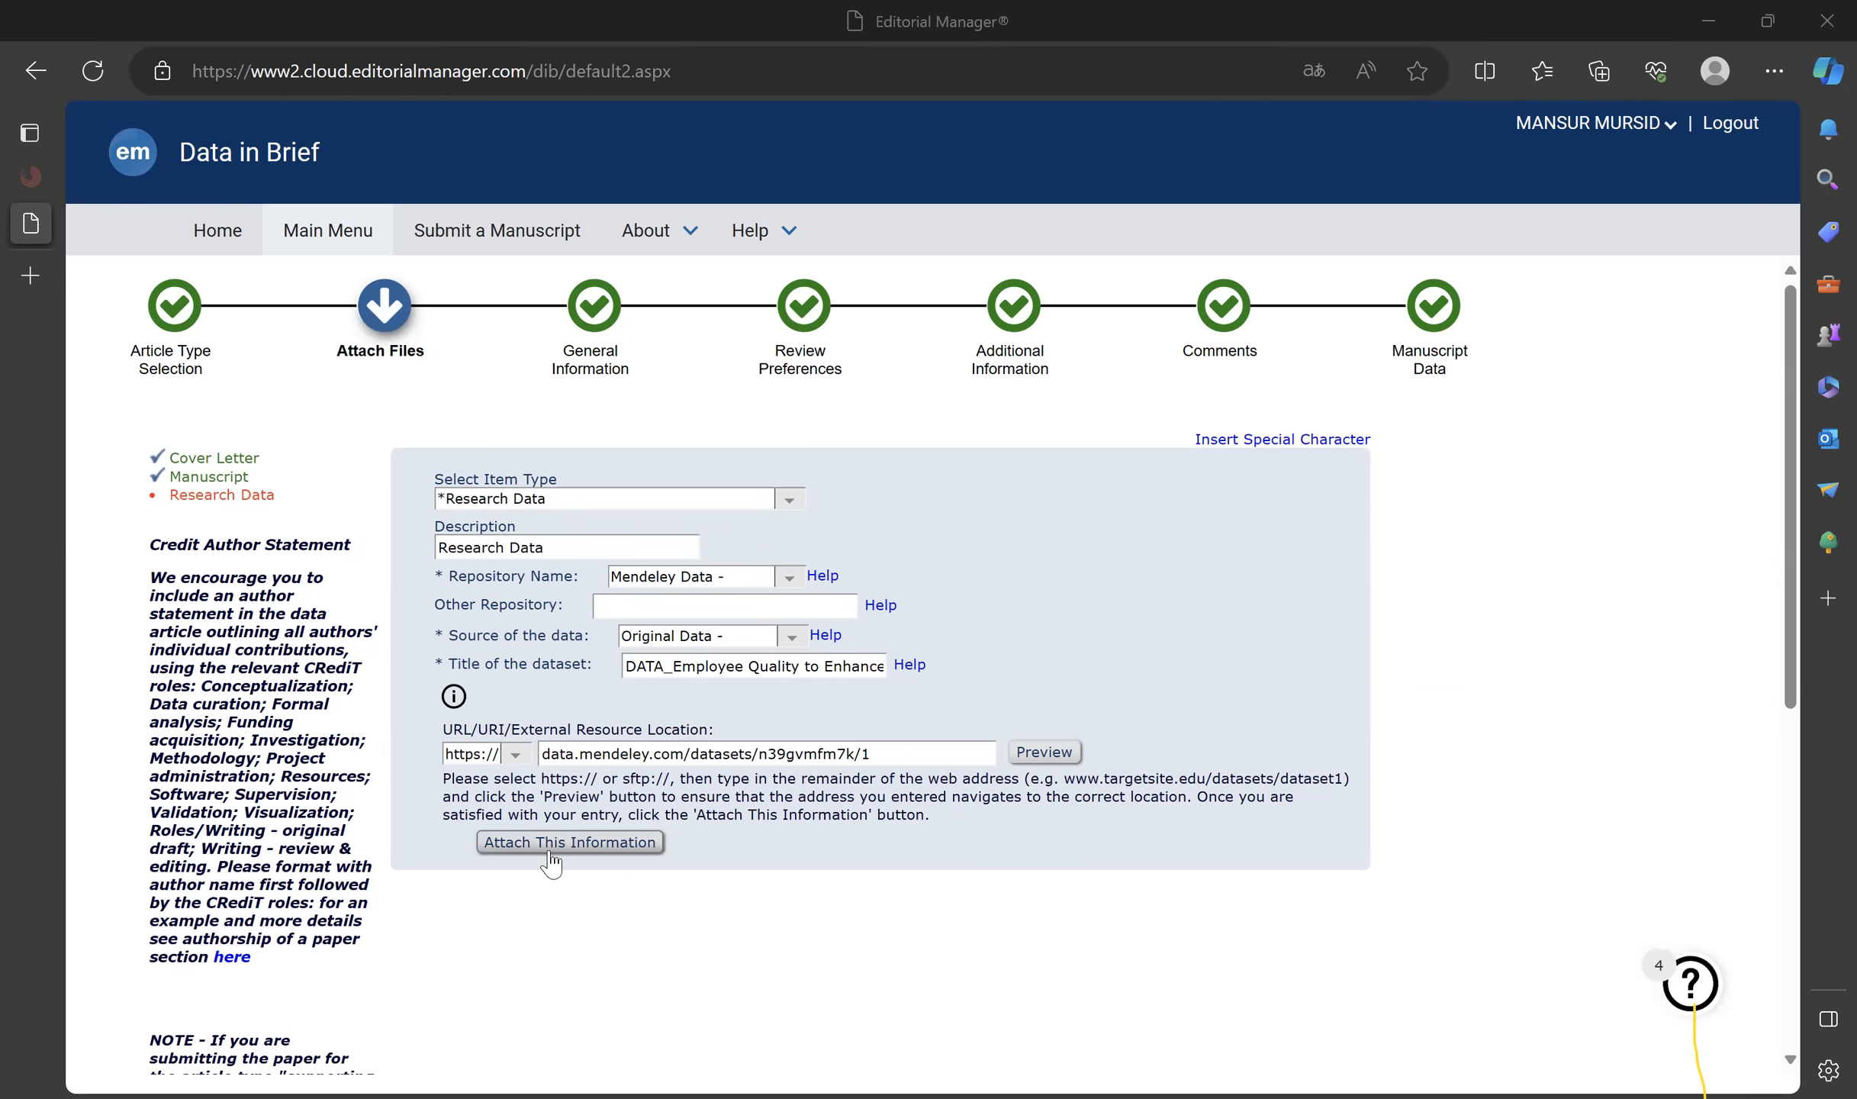
left_click(550, 851)
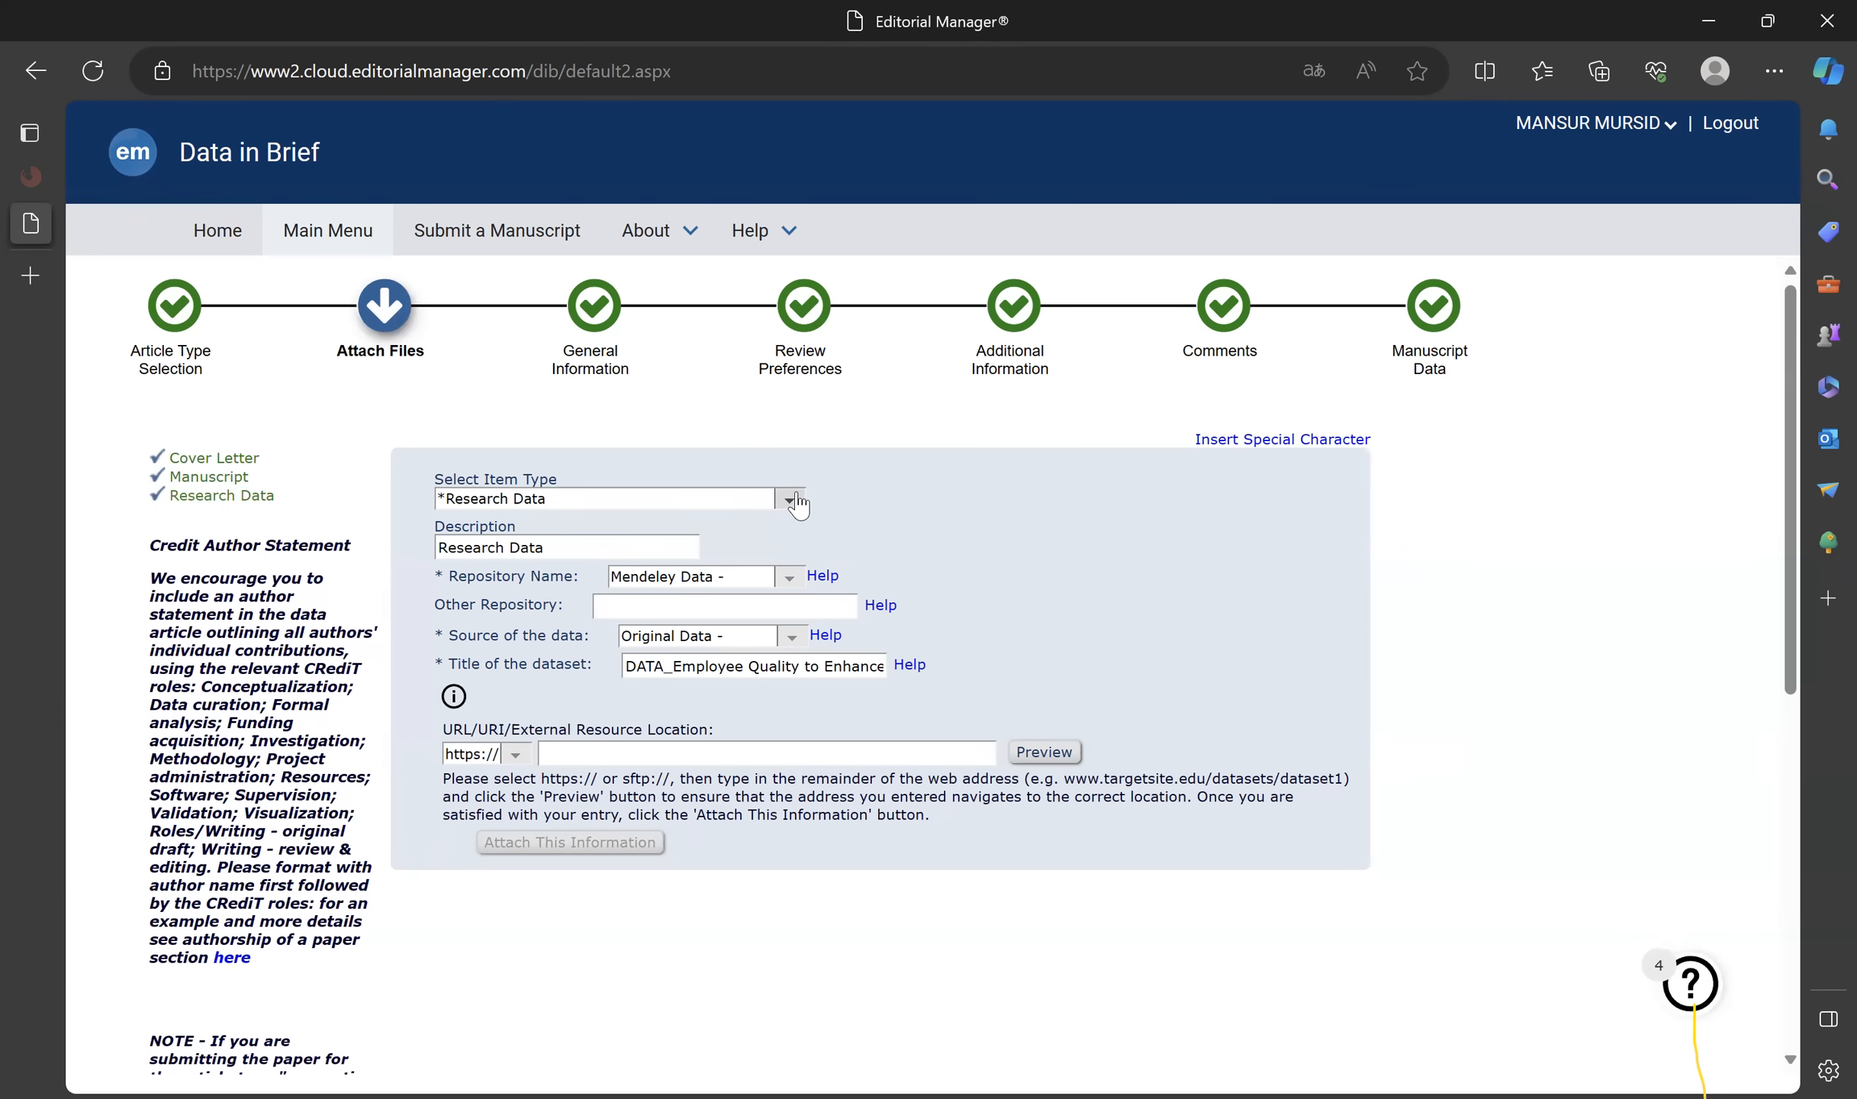
Attach QAS_Vol.22_2021_p82-85 from the QACCESS folder as the Related Research Paper item.
left_click(793, 500)
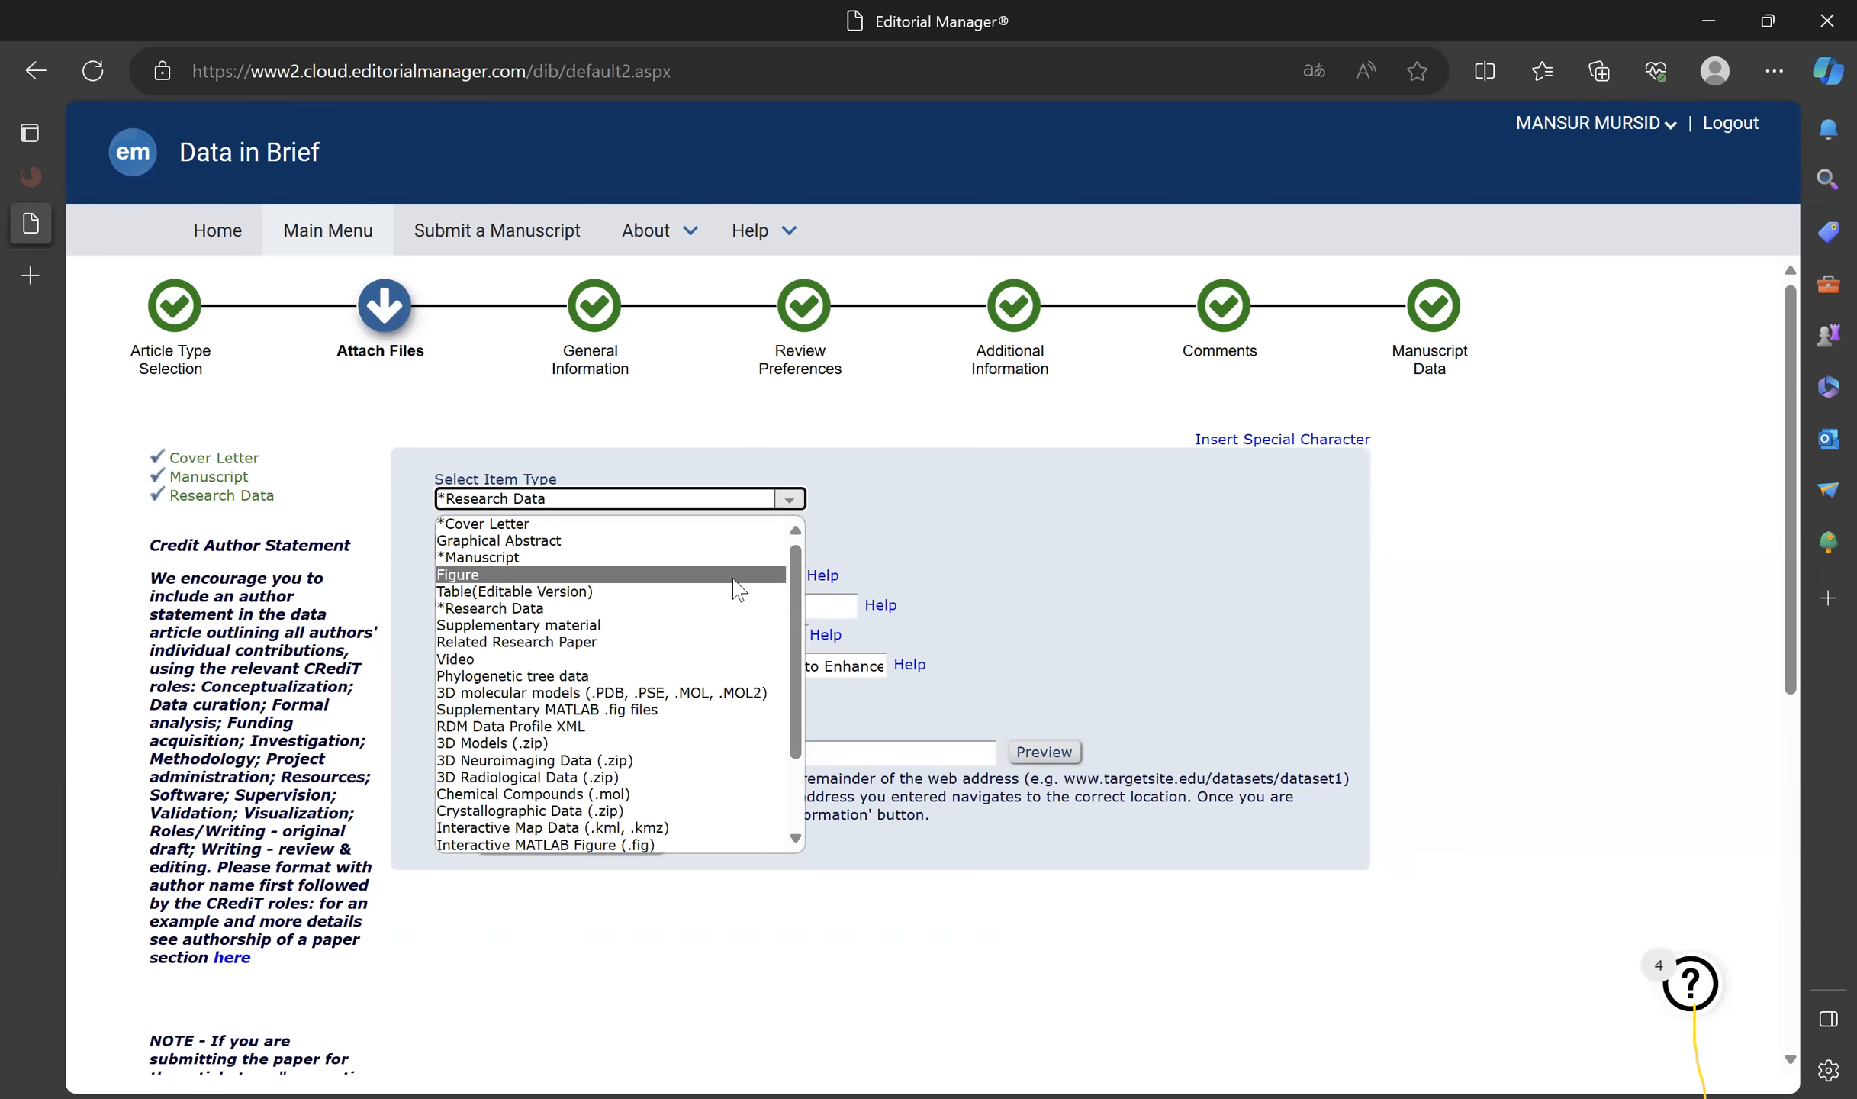
left_click(654, 641)
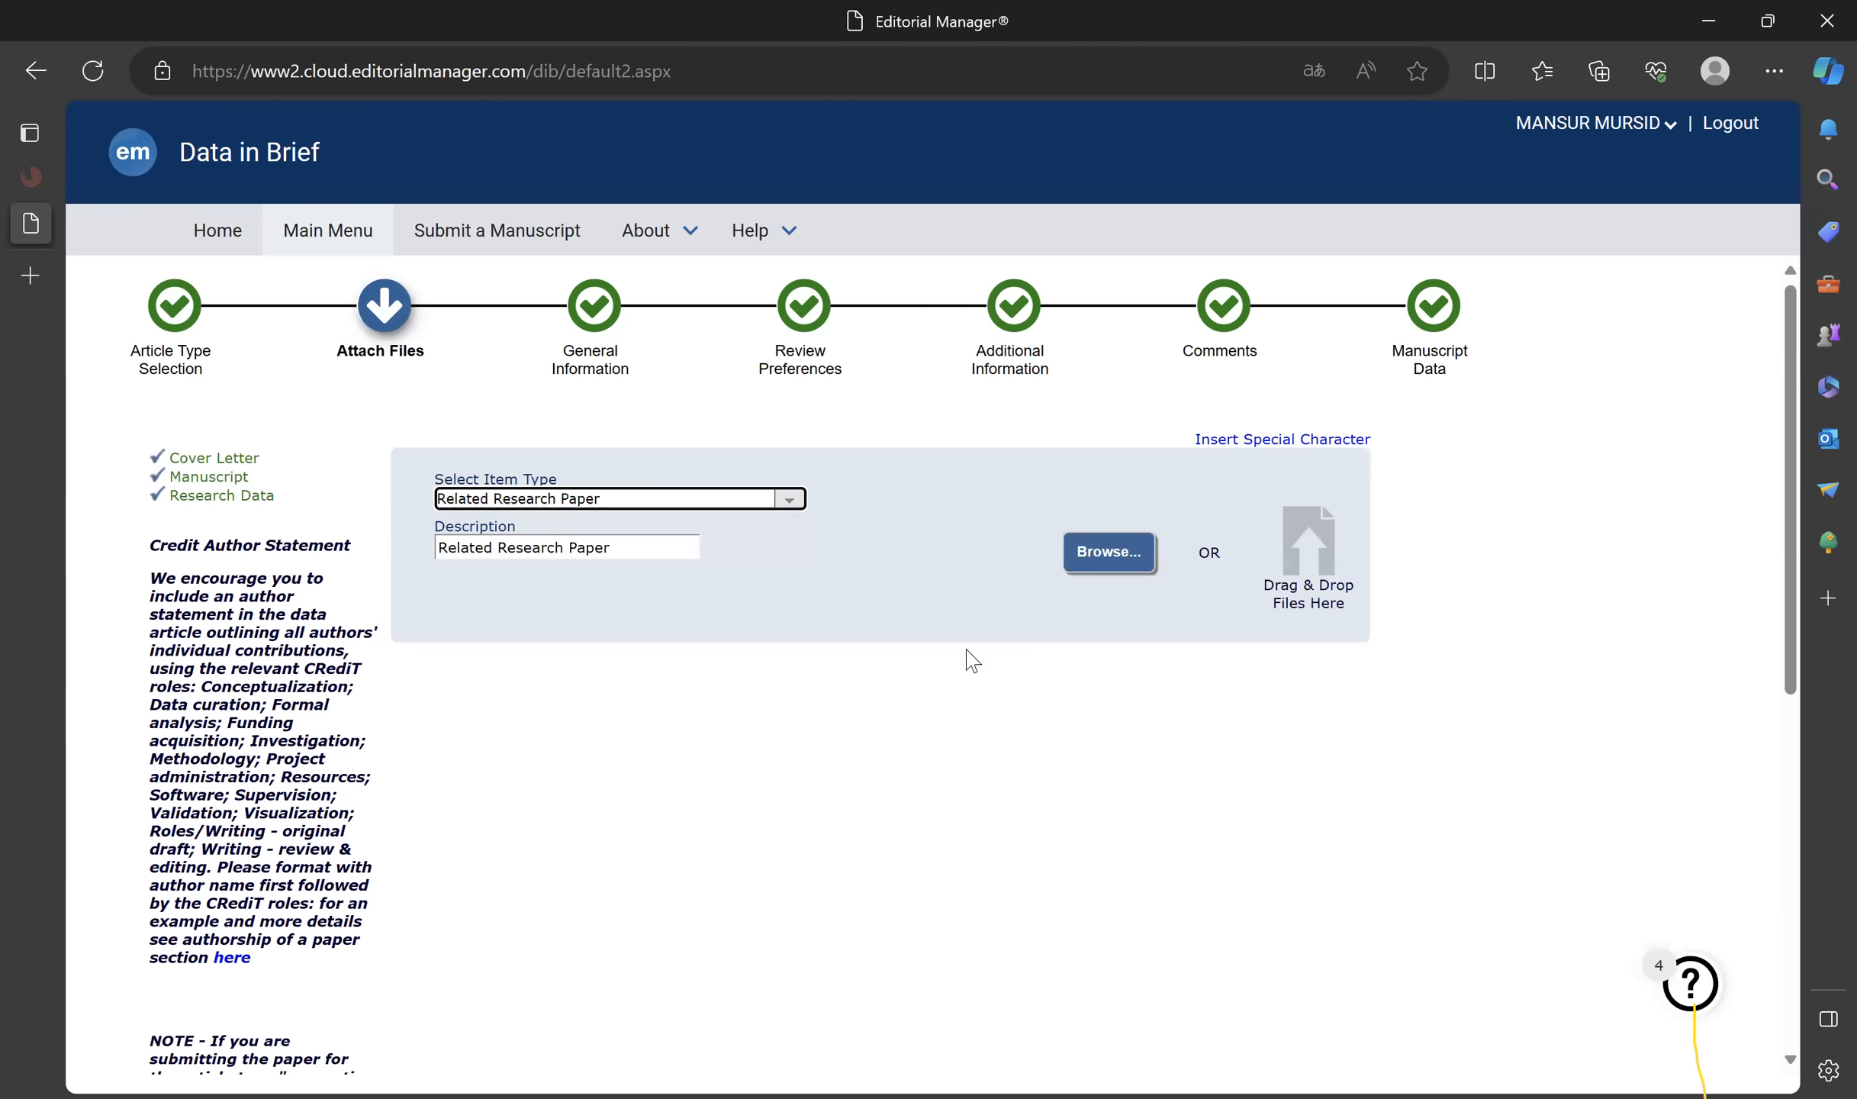
left_click(1102, 553)
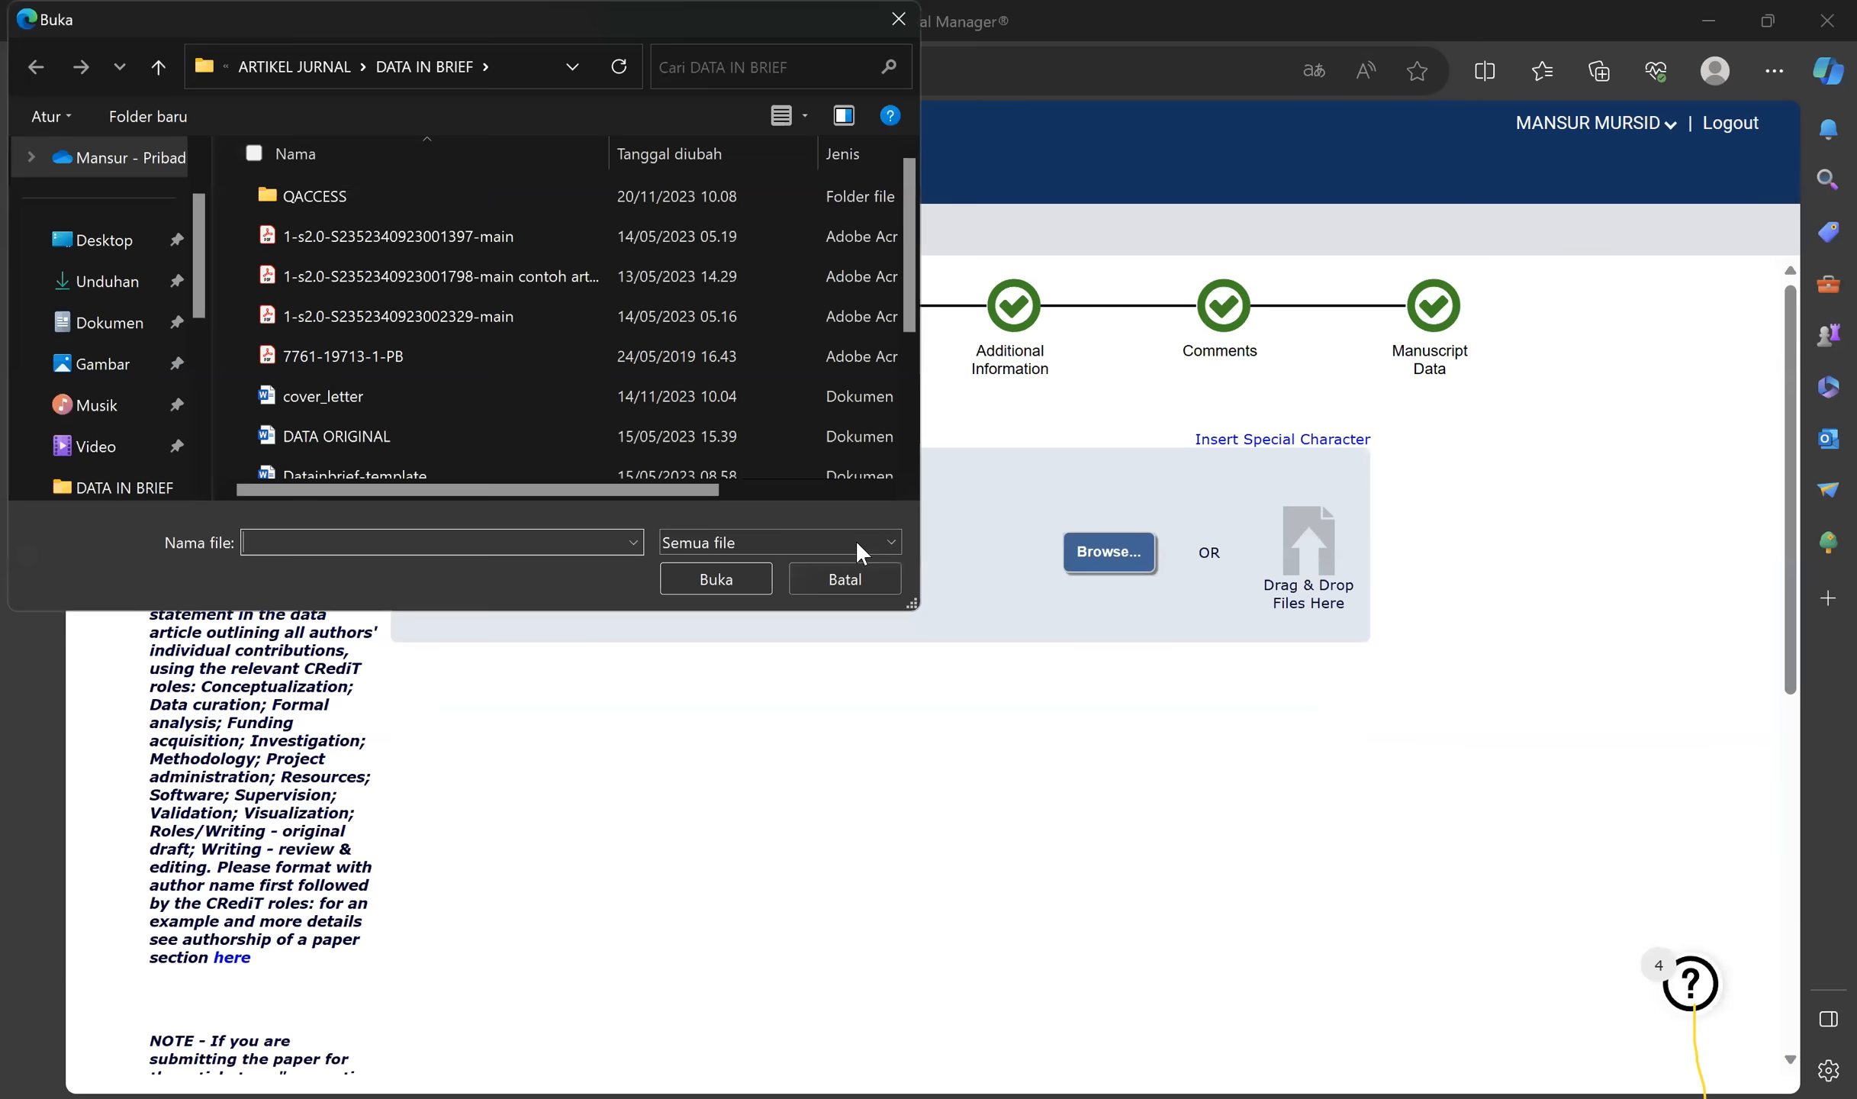
left_click(327, 197)
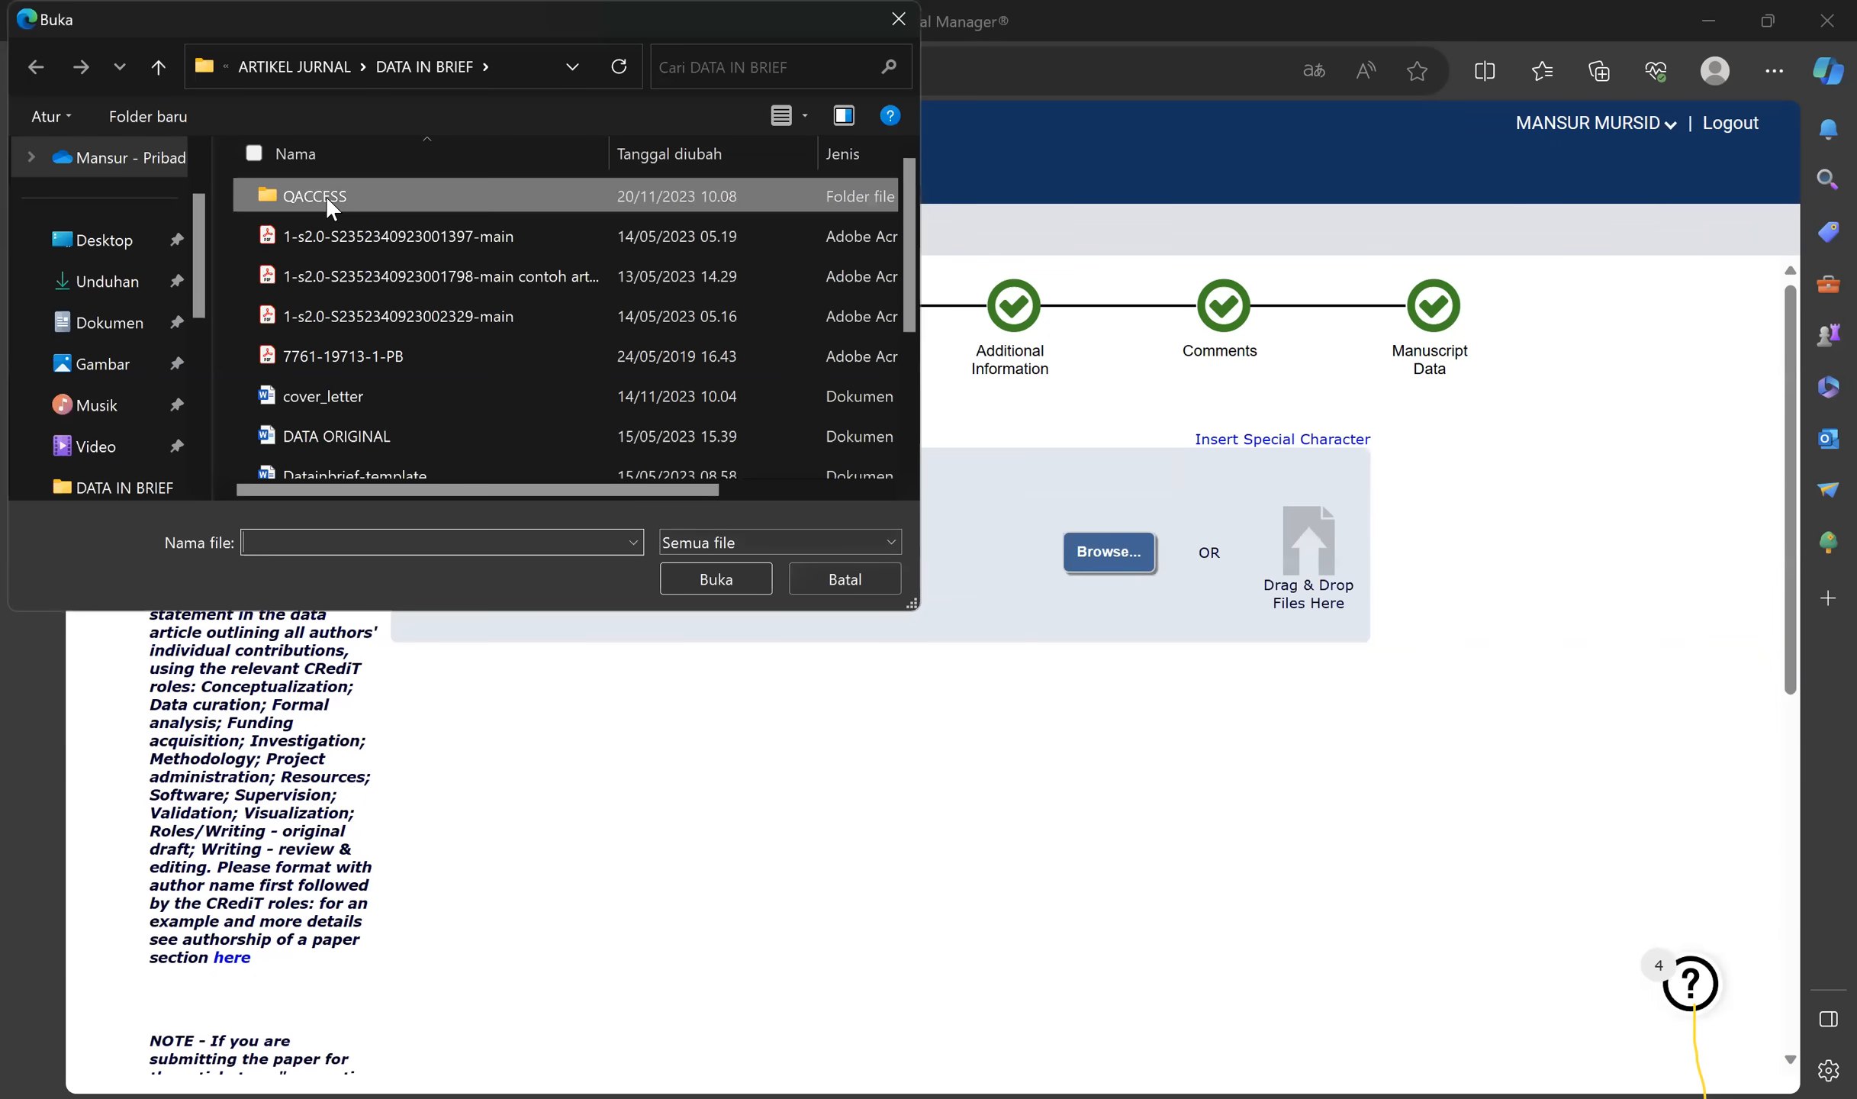
double_click(326, 196)
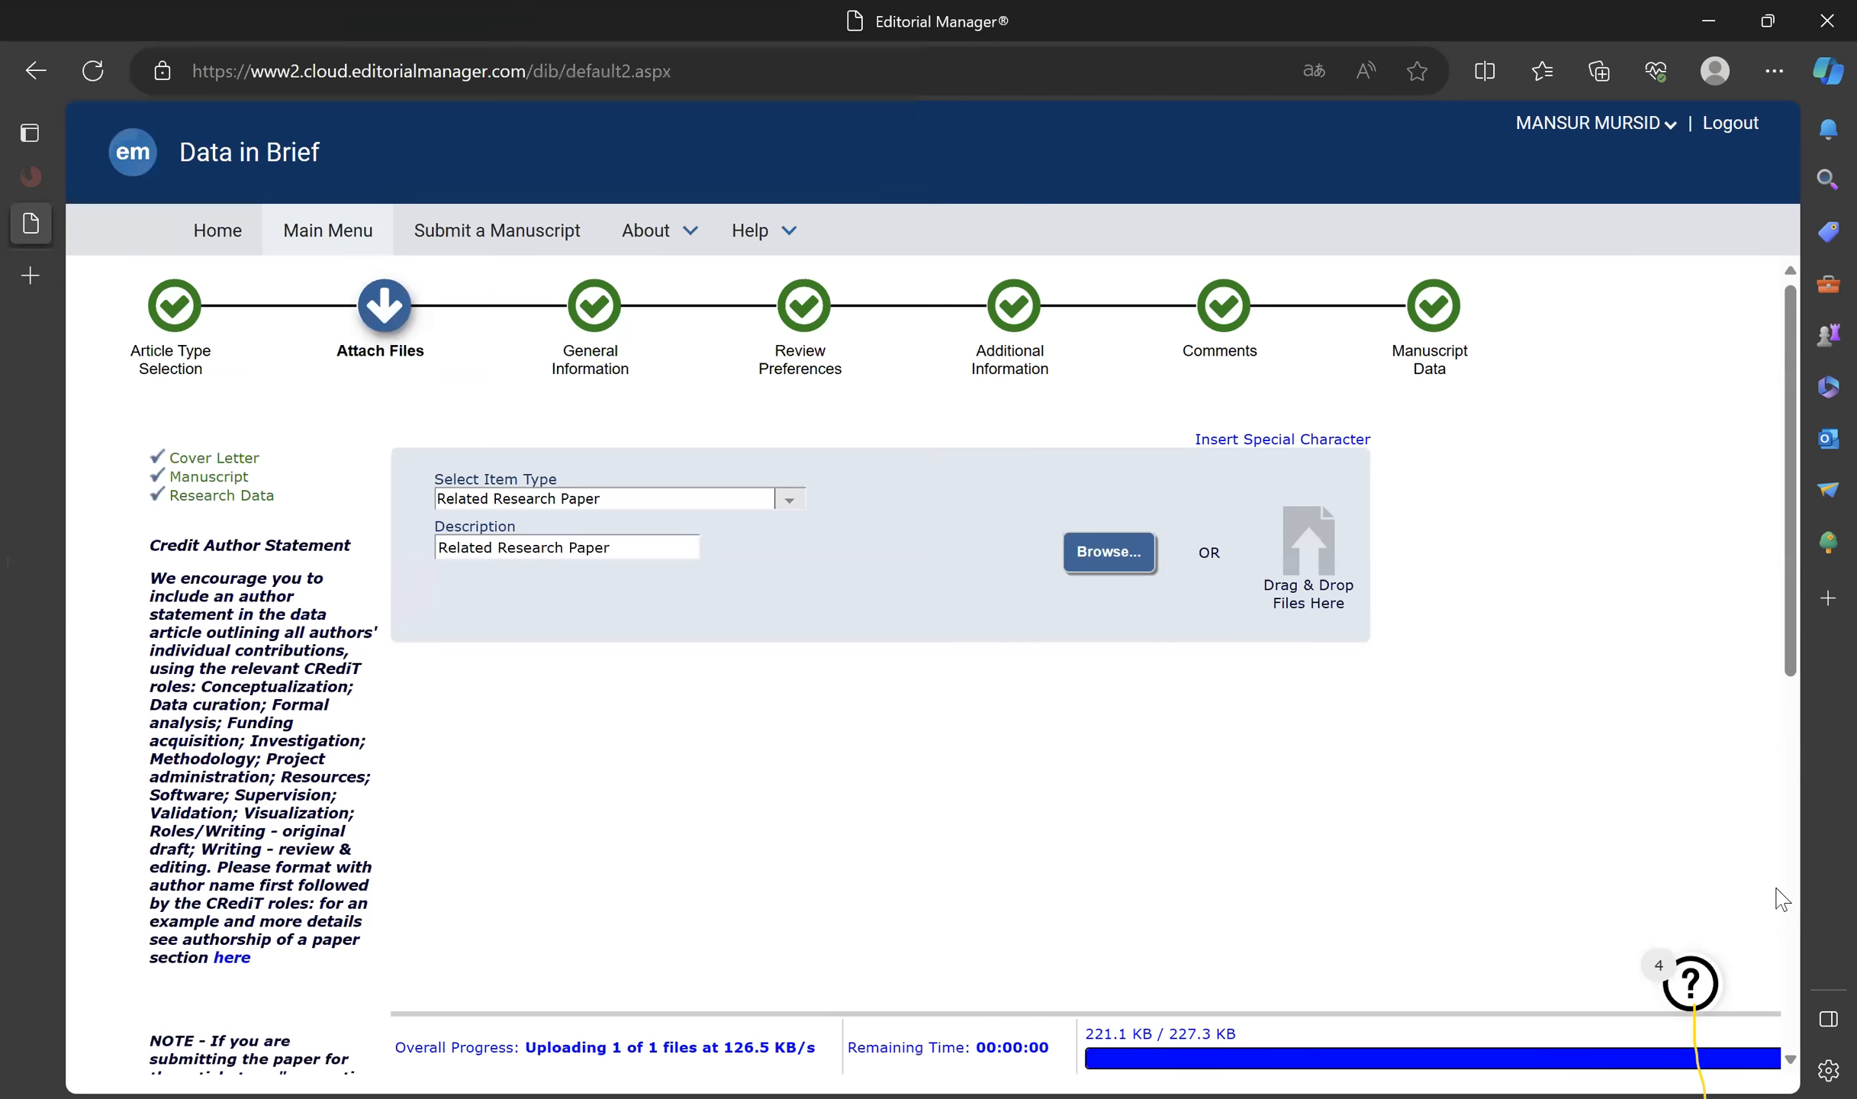
Proceed from the attached files to Additional Information, keeping the existing classifications and suggested reviewers.
scroll(1796, 965, "down", 7)
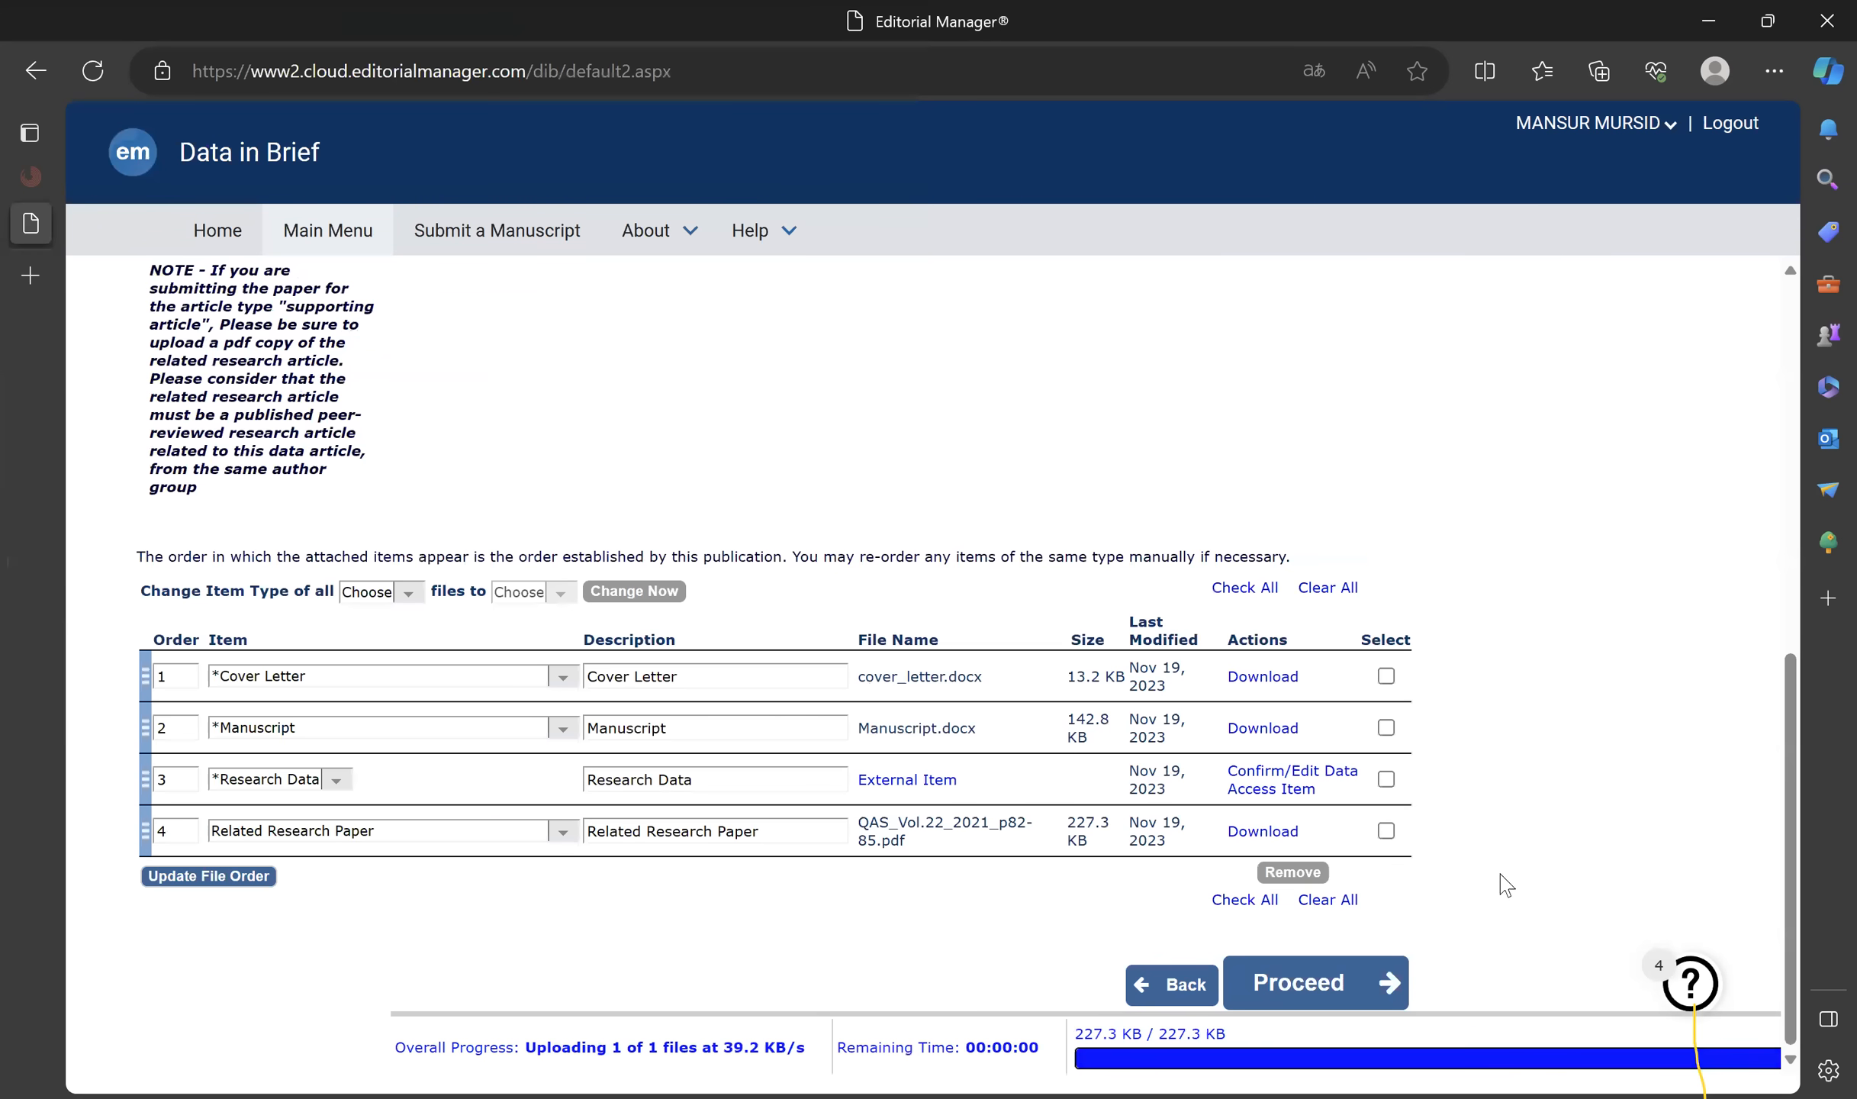
left_click(1297, 984)
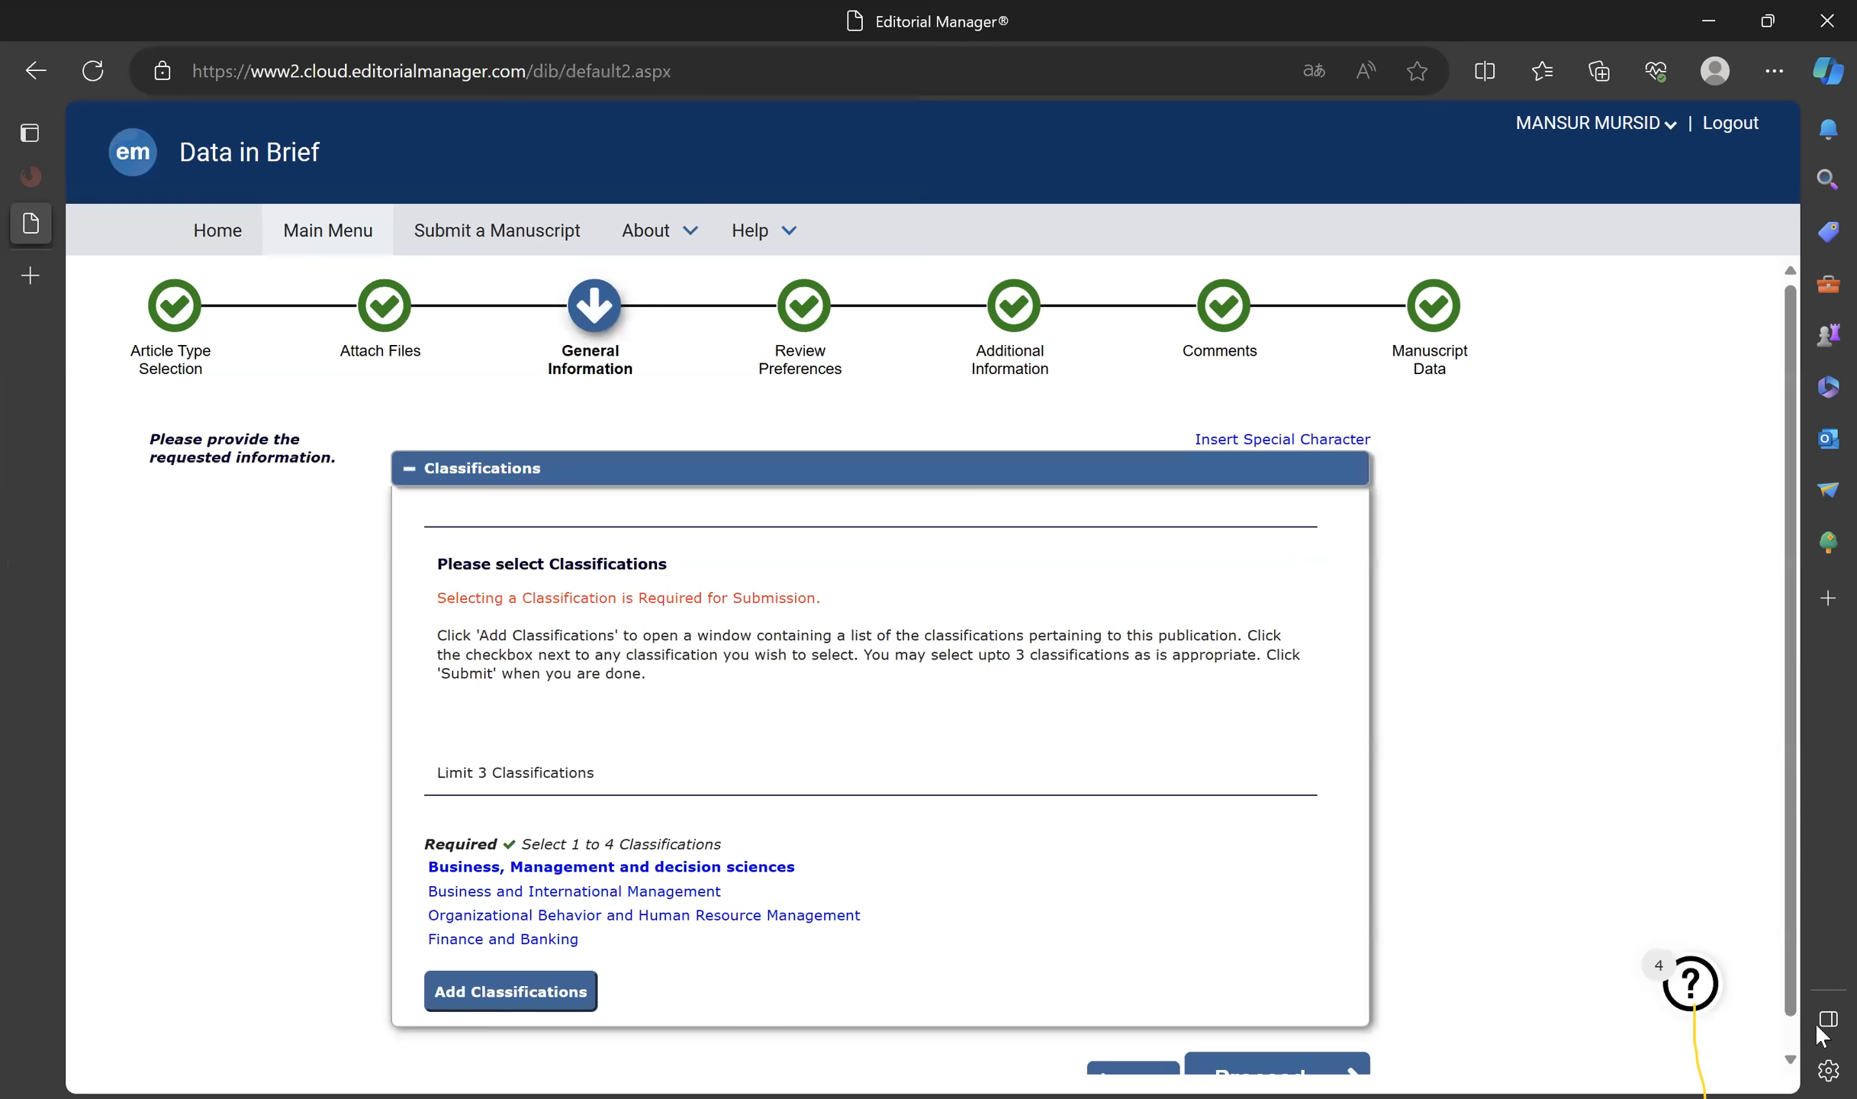
scroll(964, 666, "down", 1)
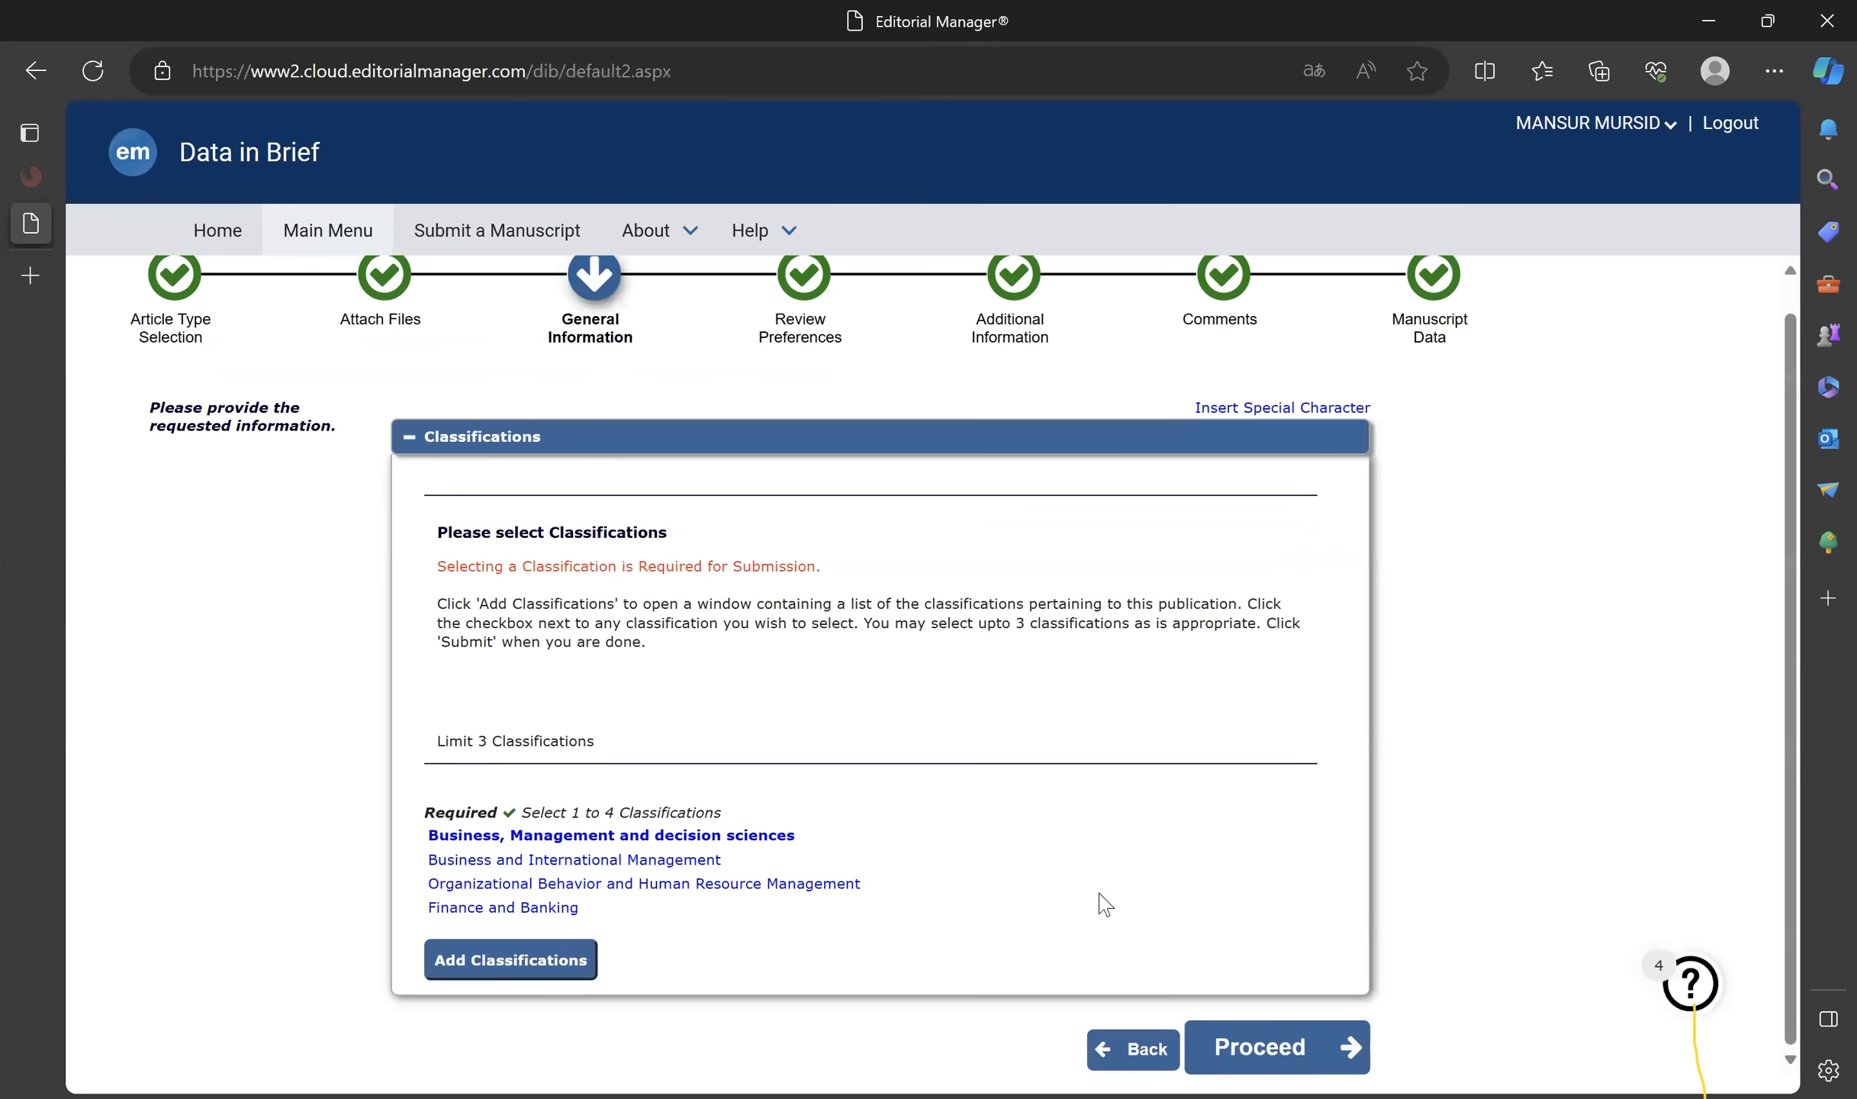
left_click(1240, 1055)
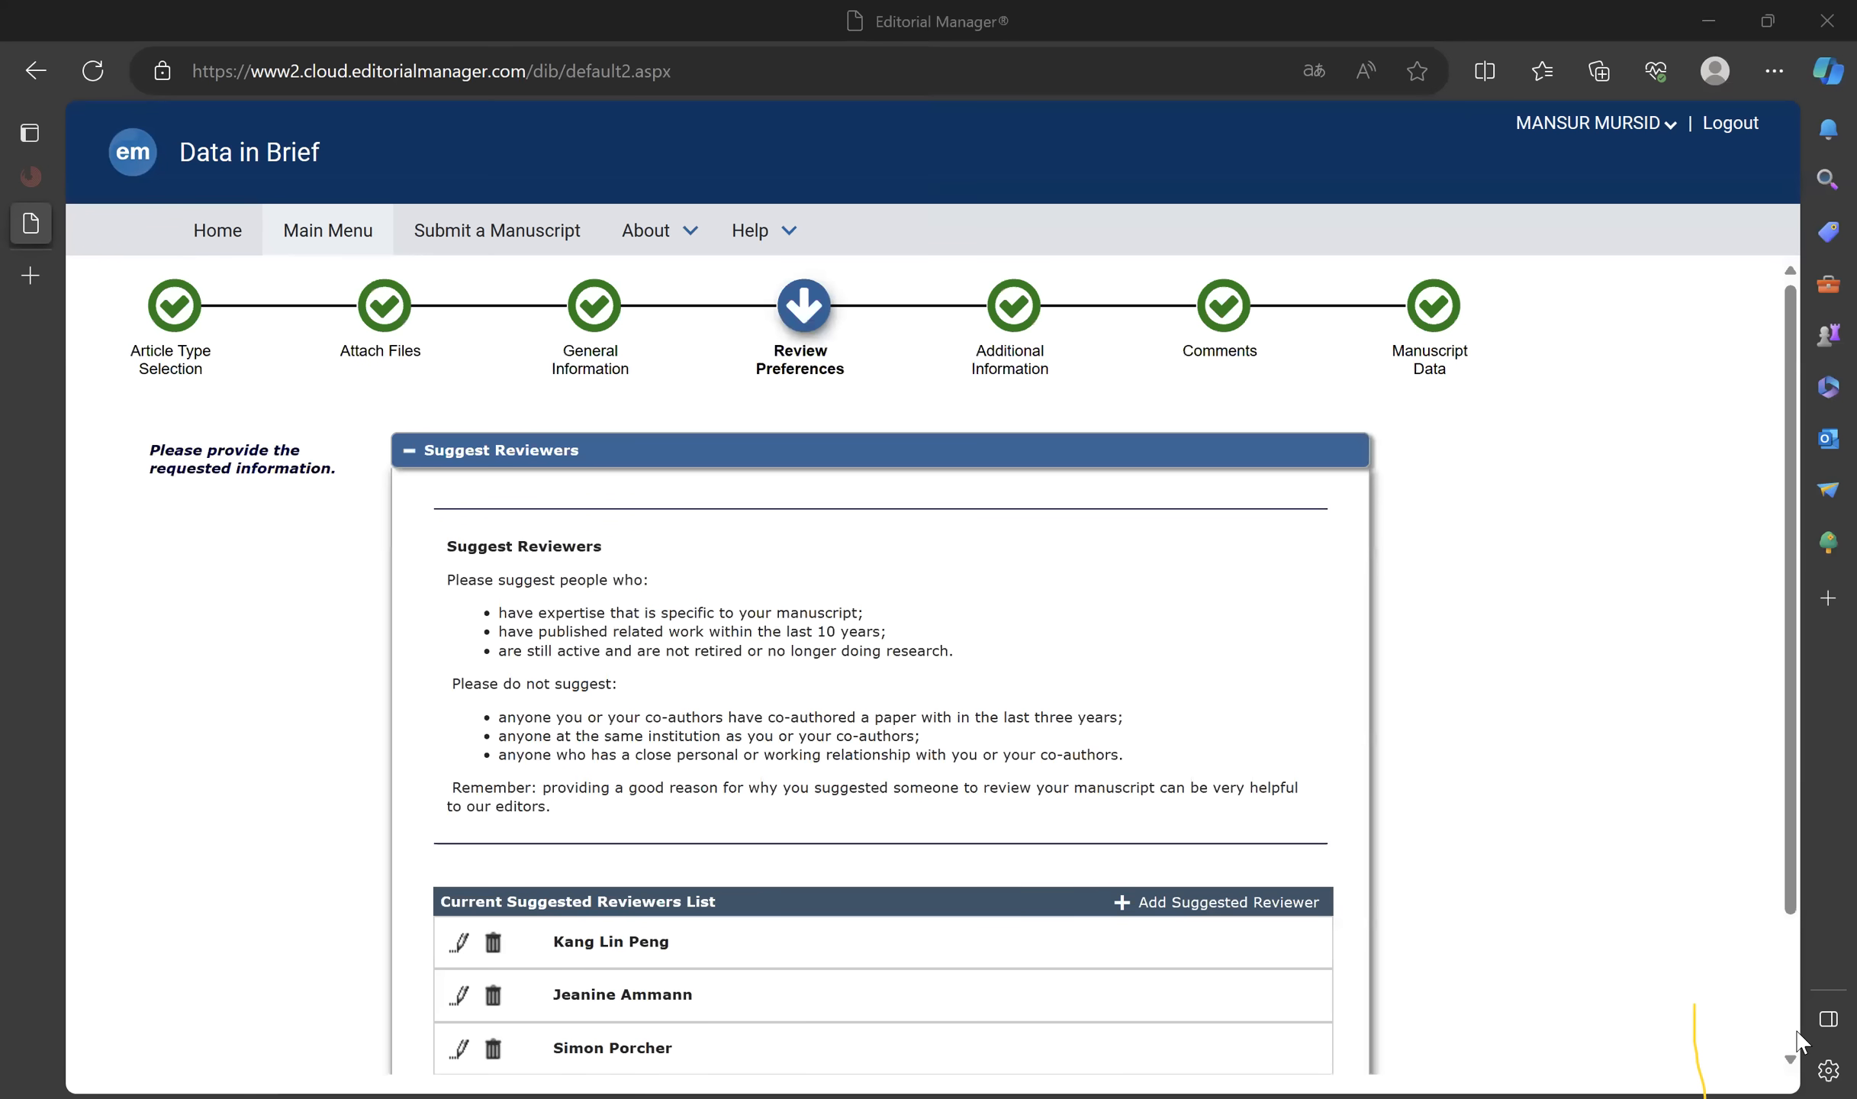
scroll(1796, 1039, "down", 2)
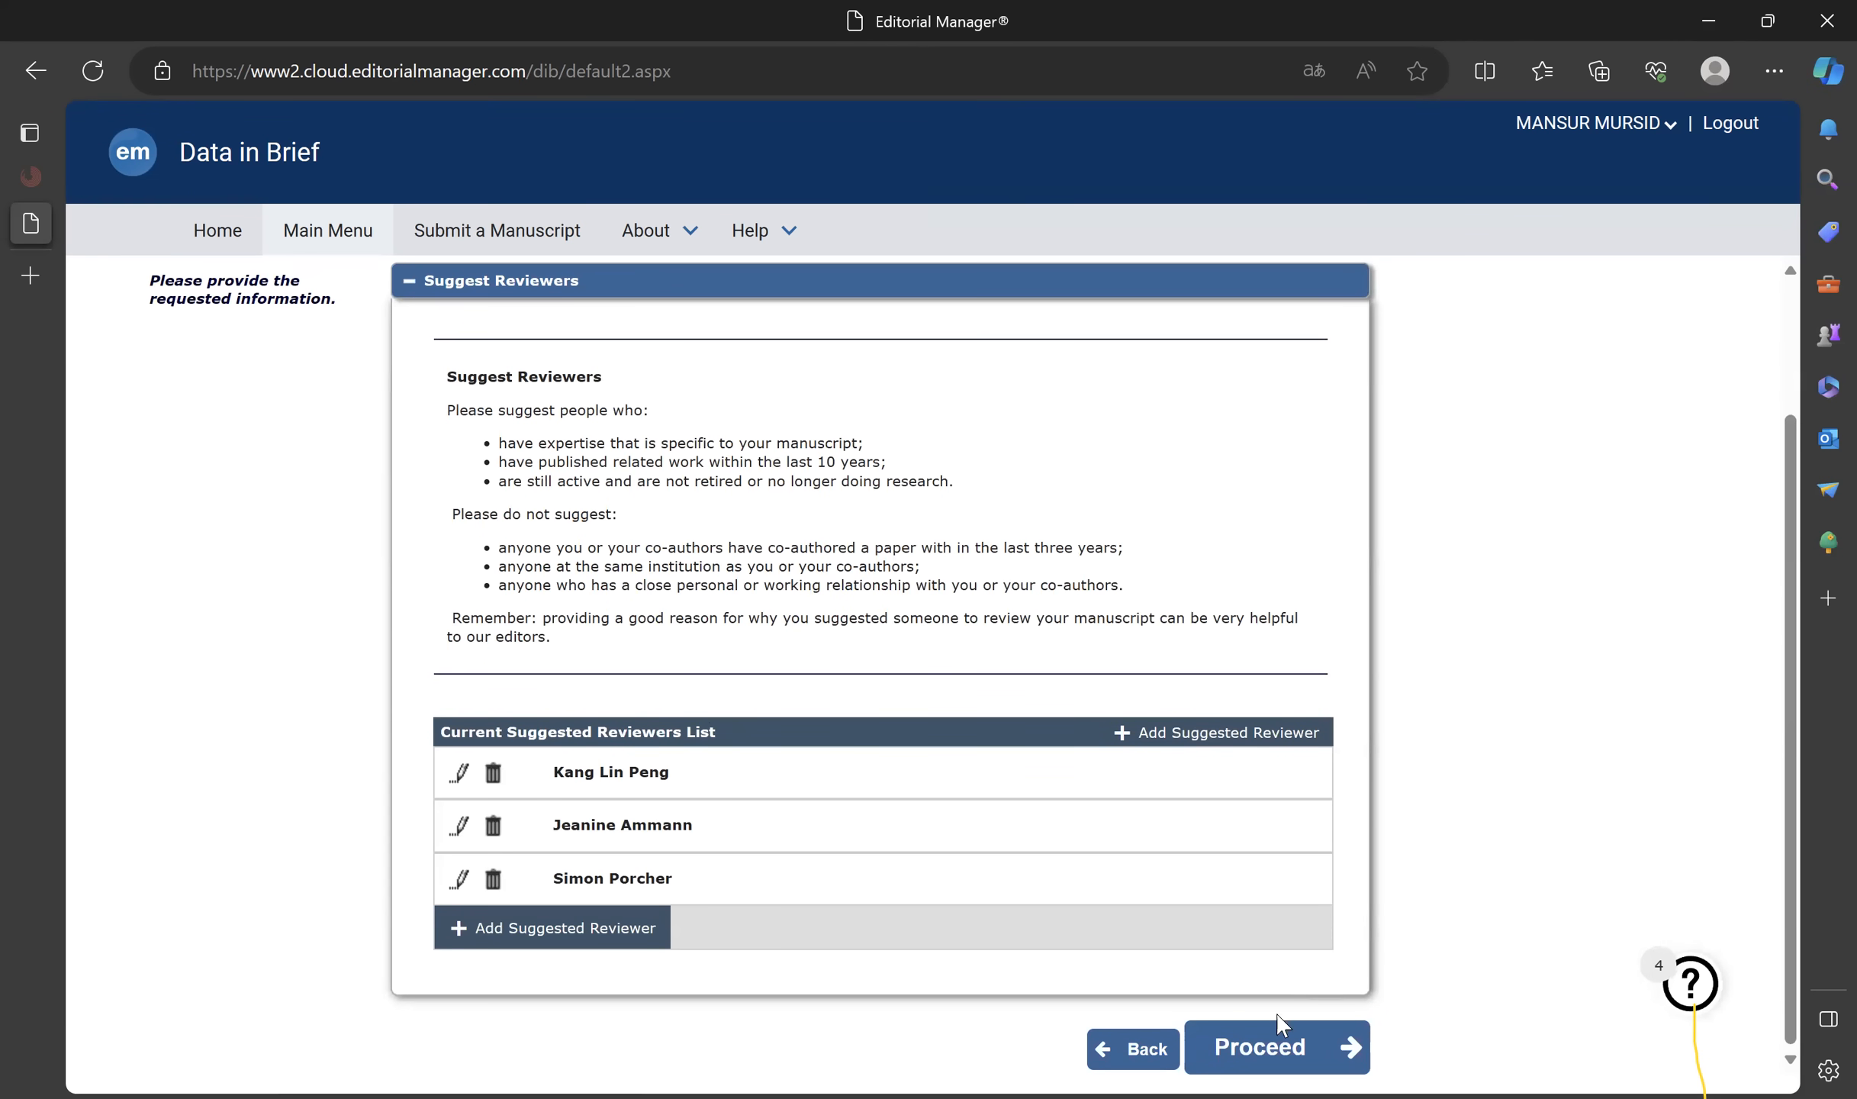
left_click(1271, 1054)
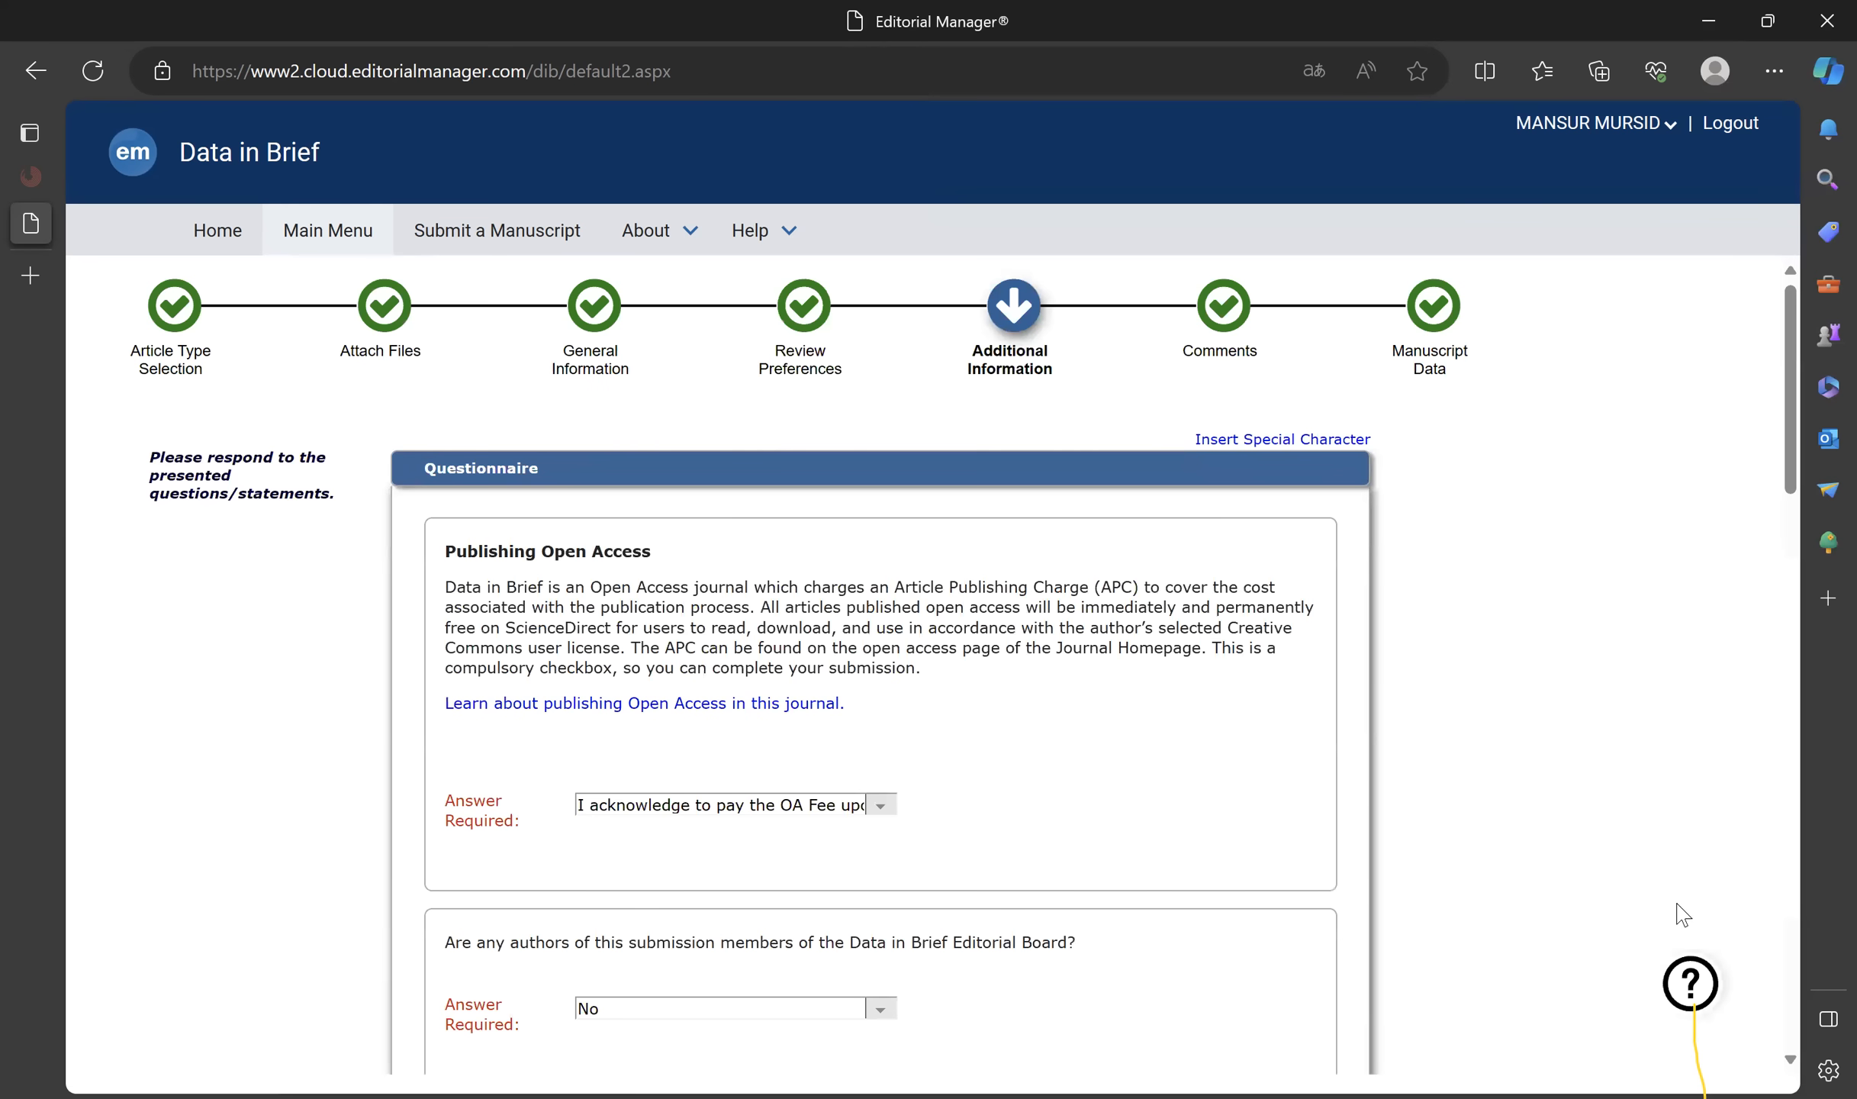
Review the questionnaire answers on open access fees, editorial board membership, data sharing, the supporting article, Twitter promotion and the preprint service.
scroll(1798, 1036, "down", 6)
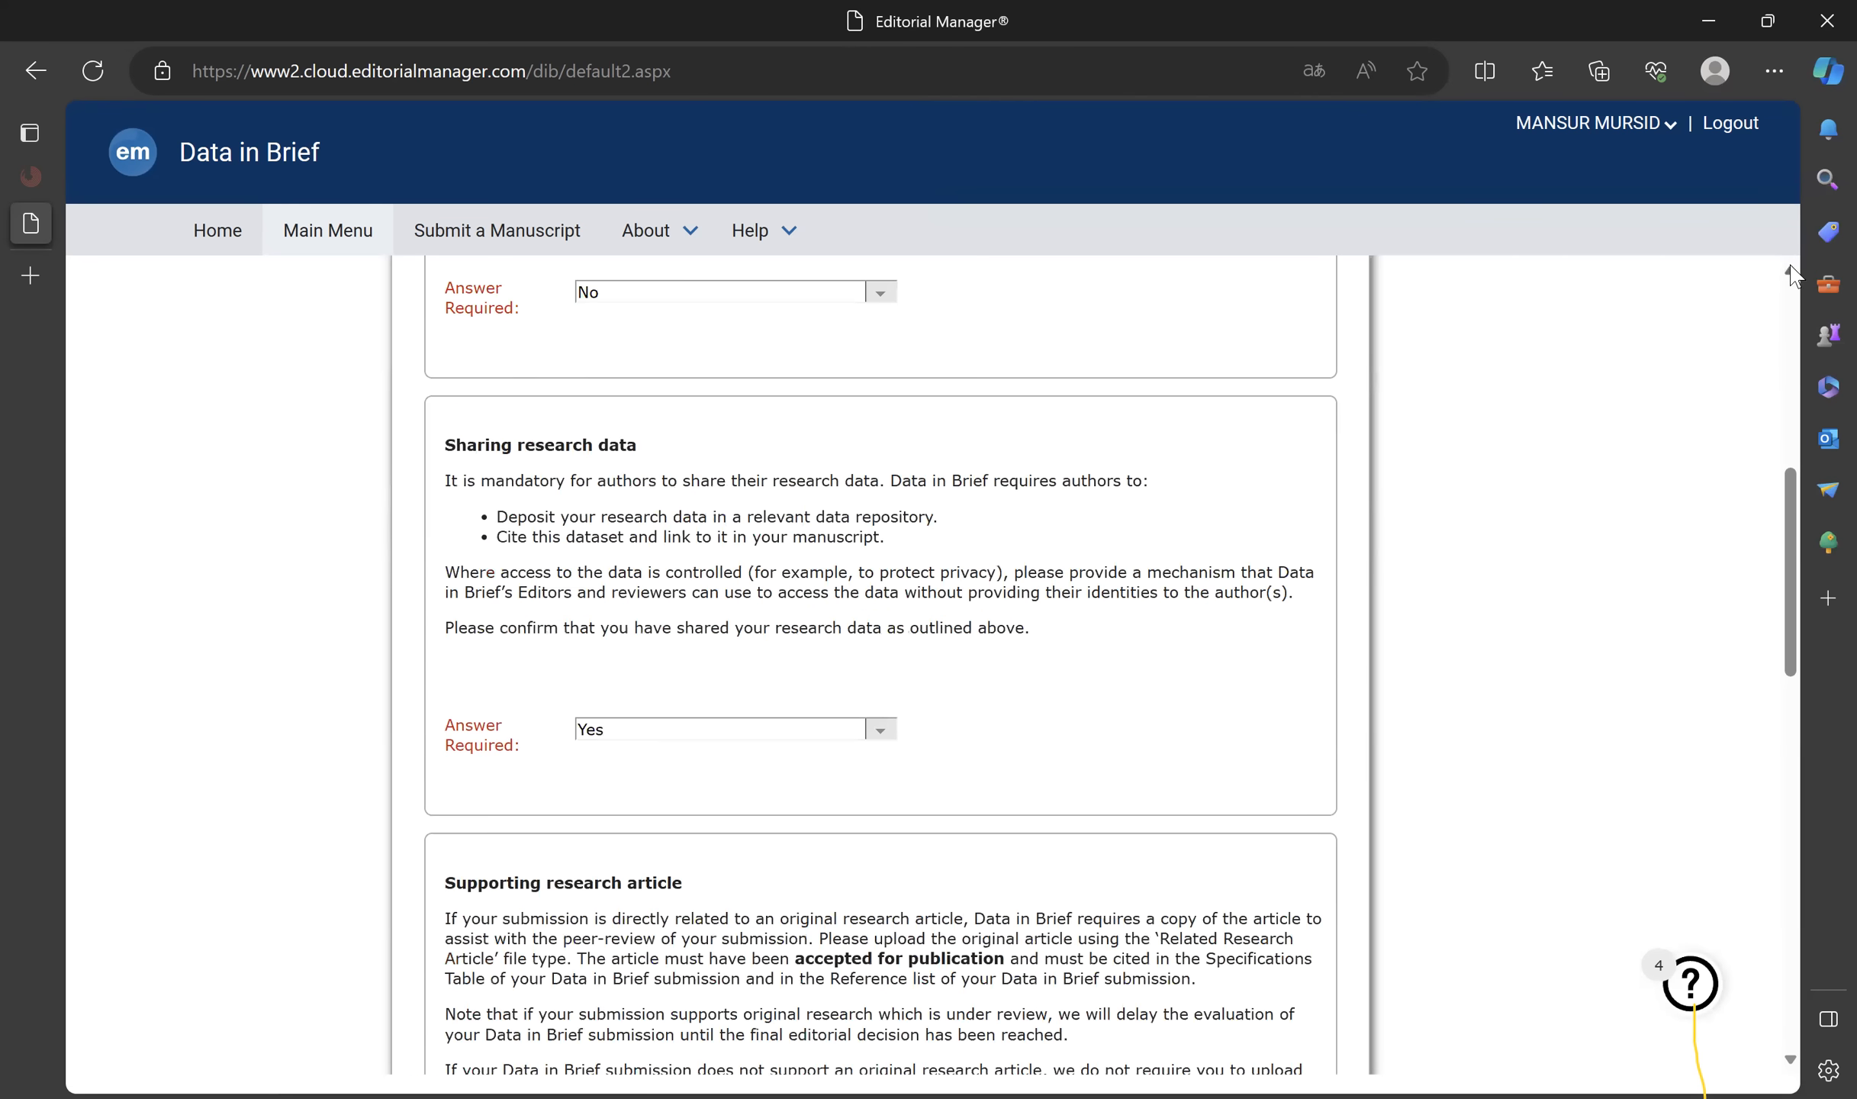
scroll(1788, 276, "up", 3)
scroll(1789, 276, "up", 3)
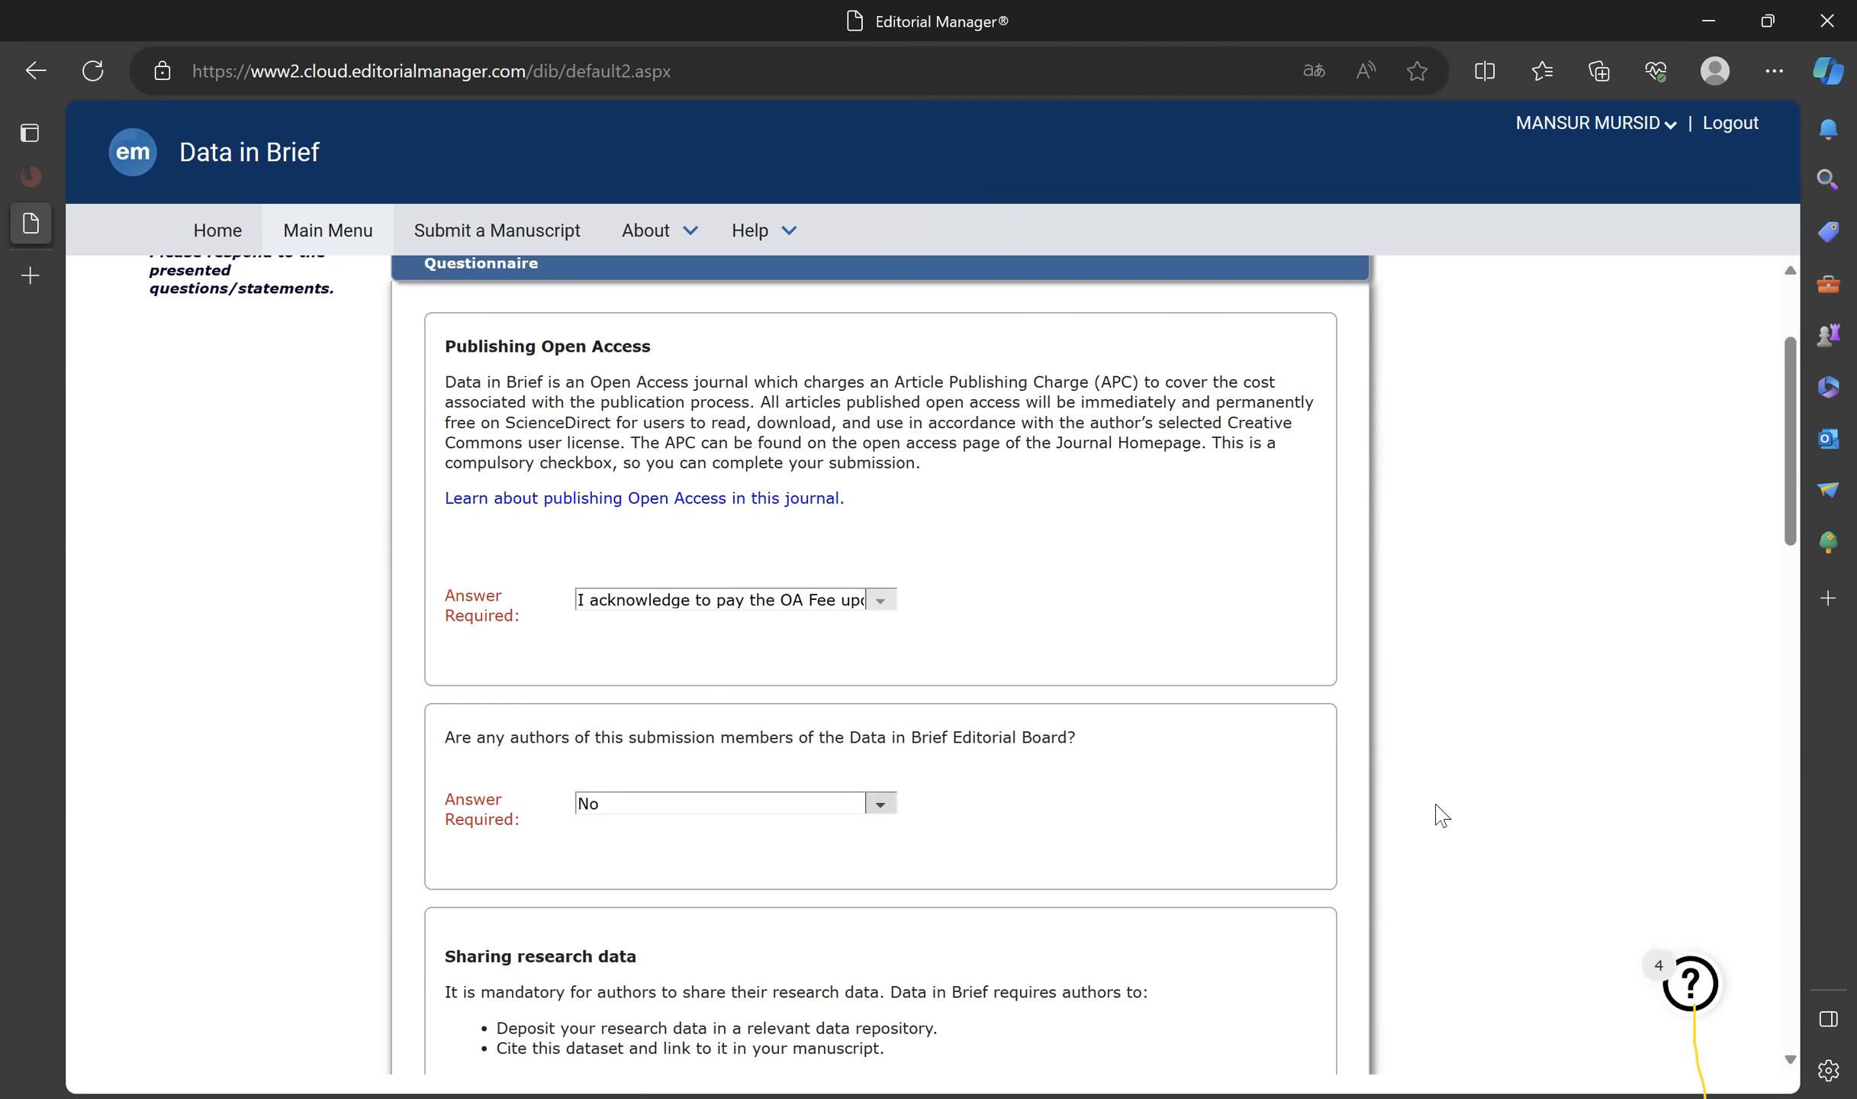
scroll(877, 664, "down", 6)
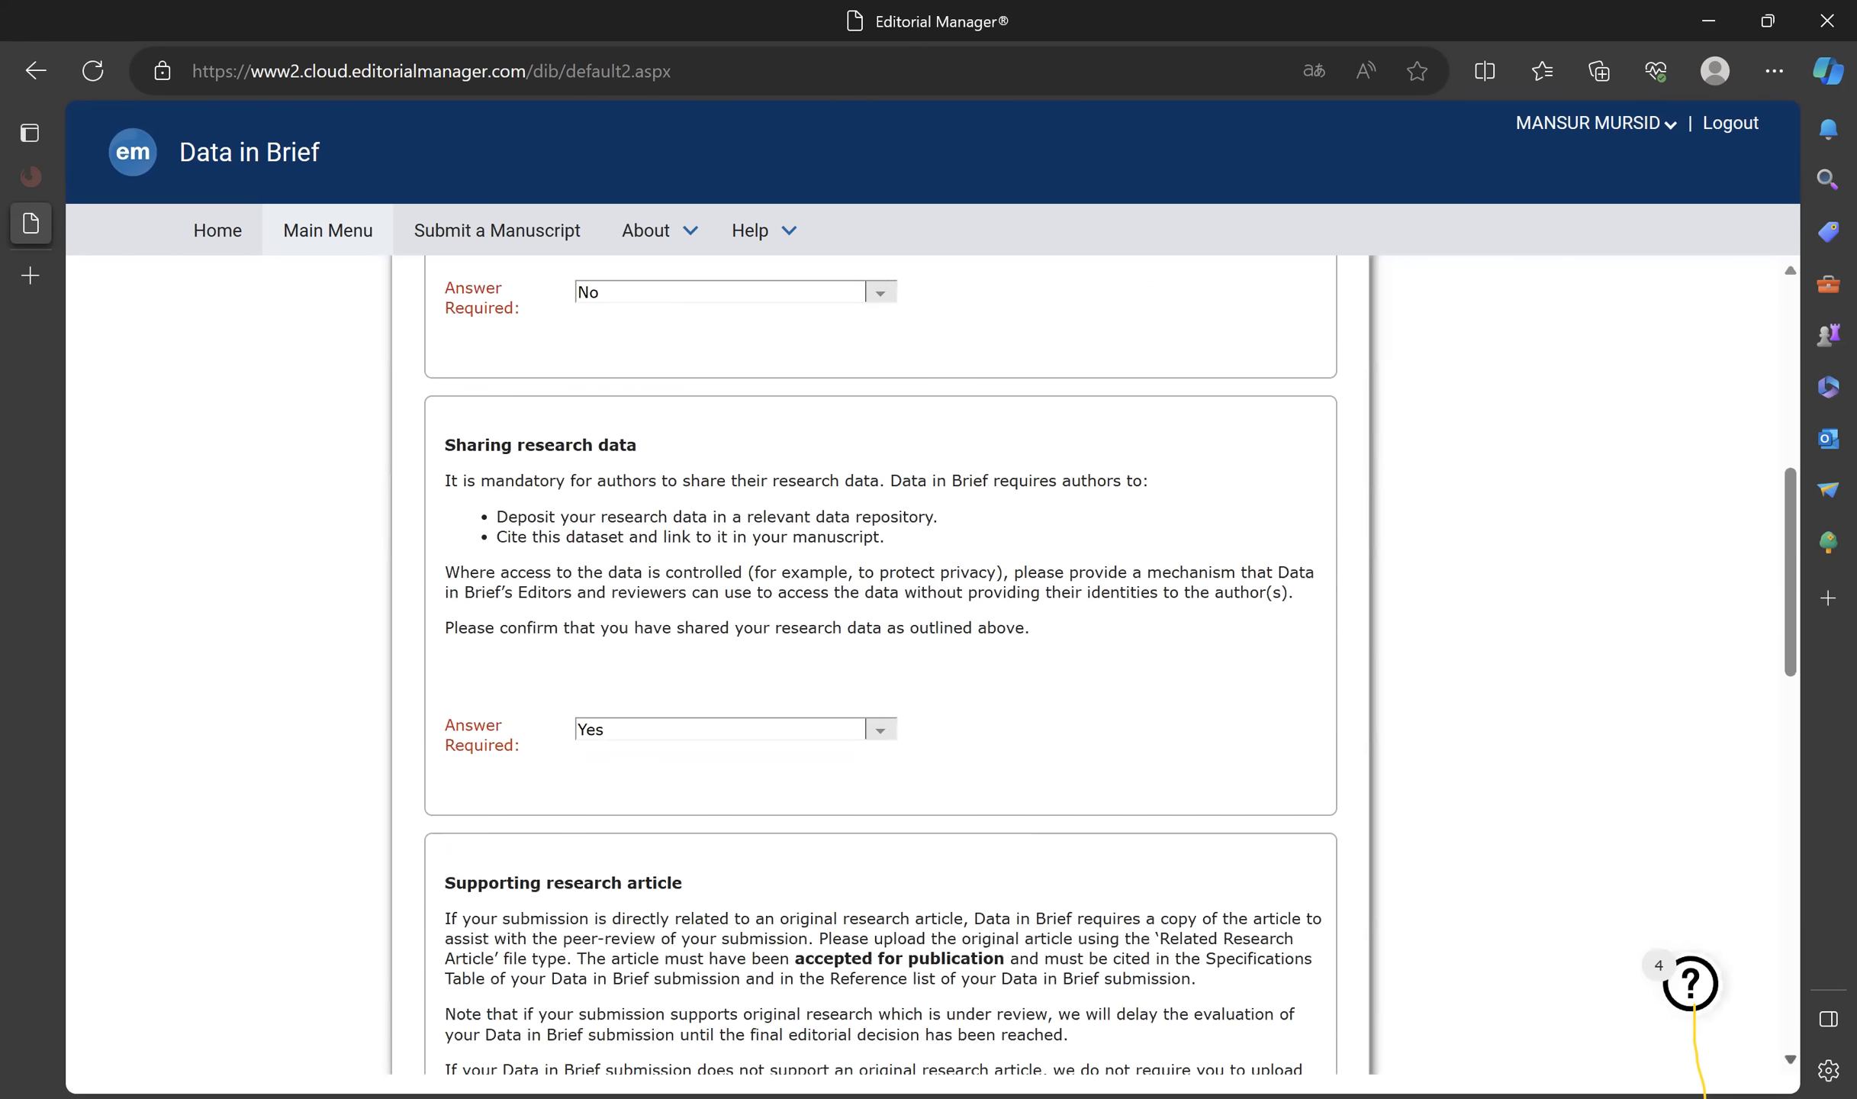
scroll(878, 664, "down", 3)
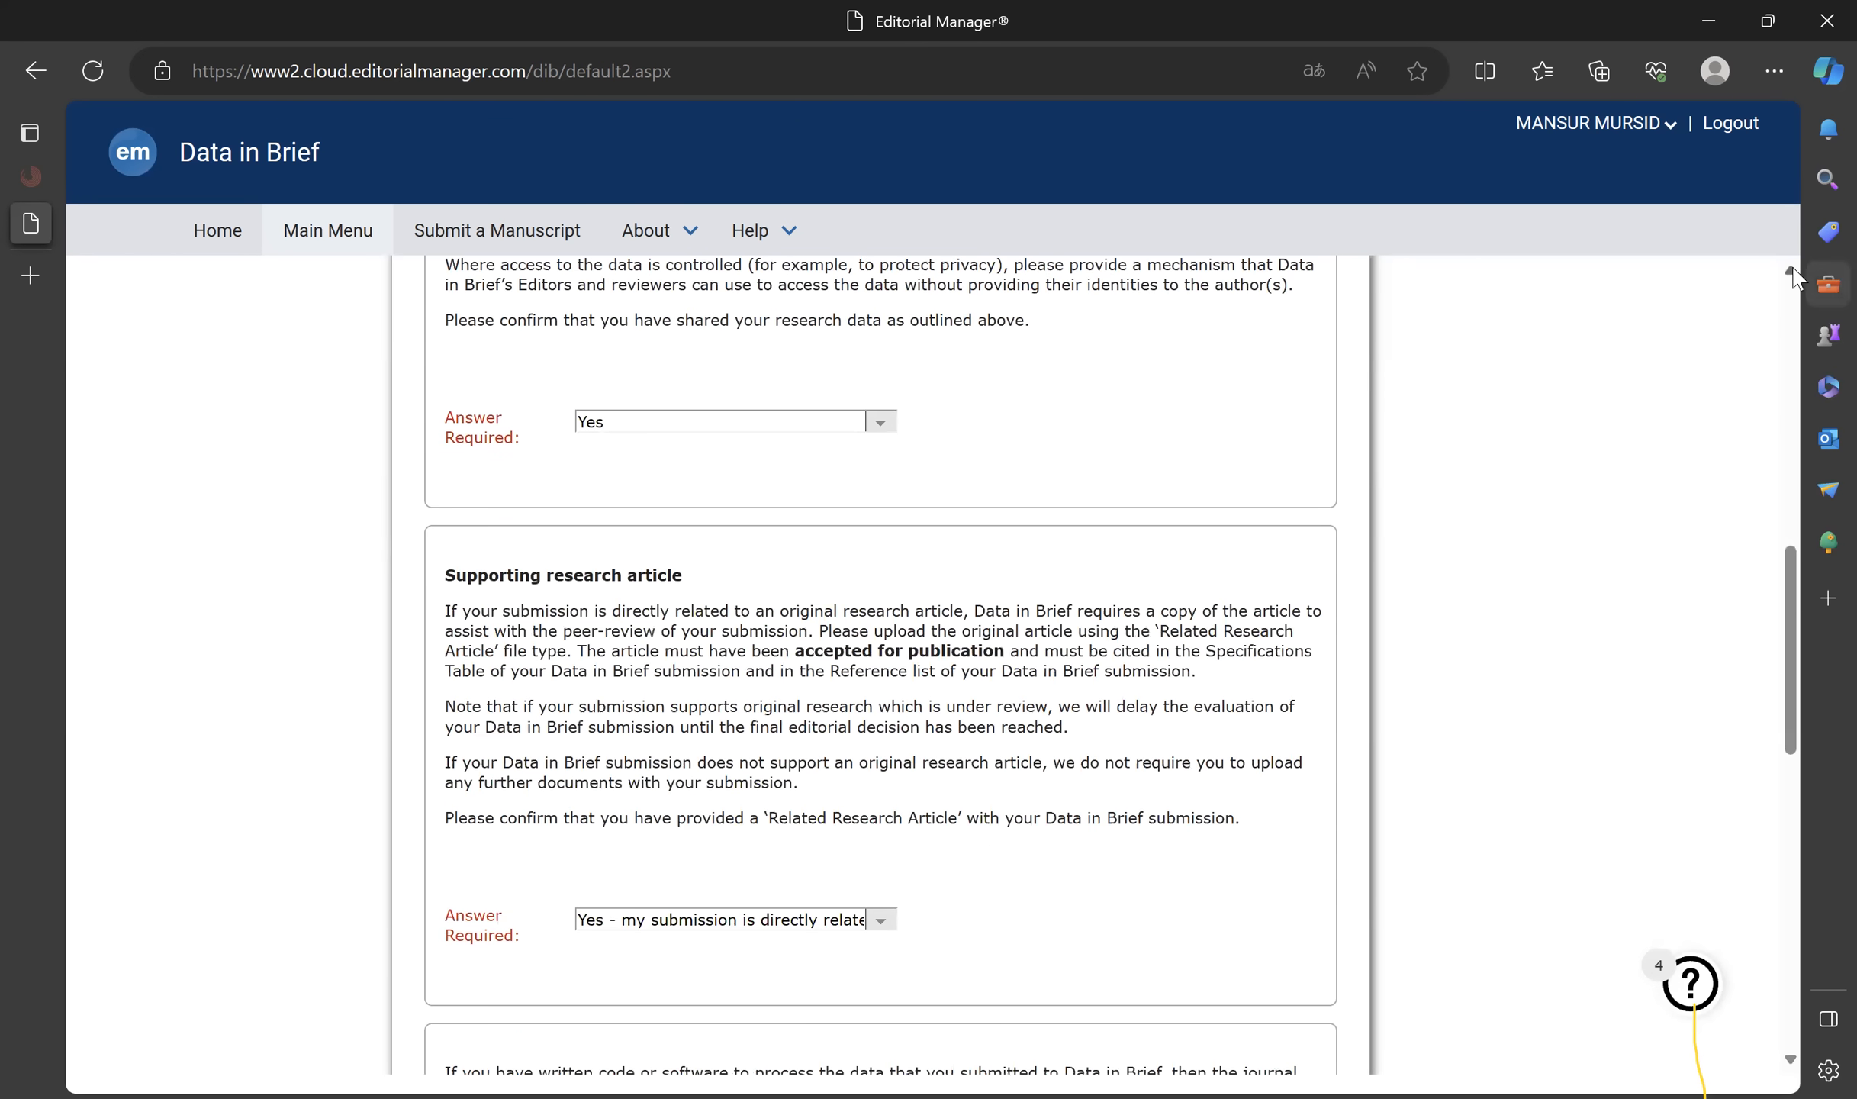
scroll(1194, 410, "up", 6)
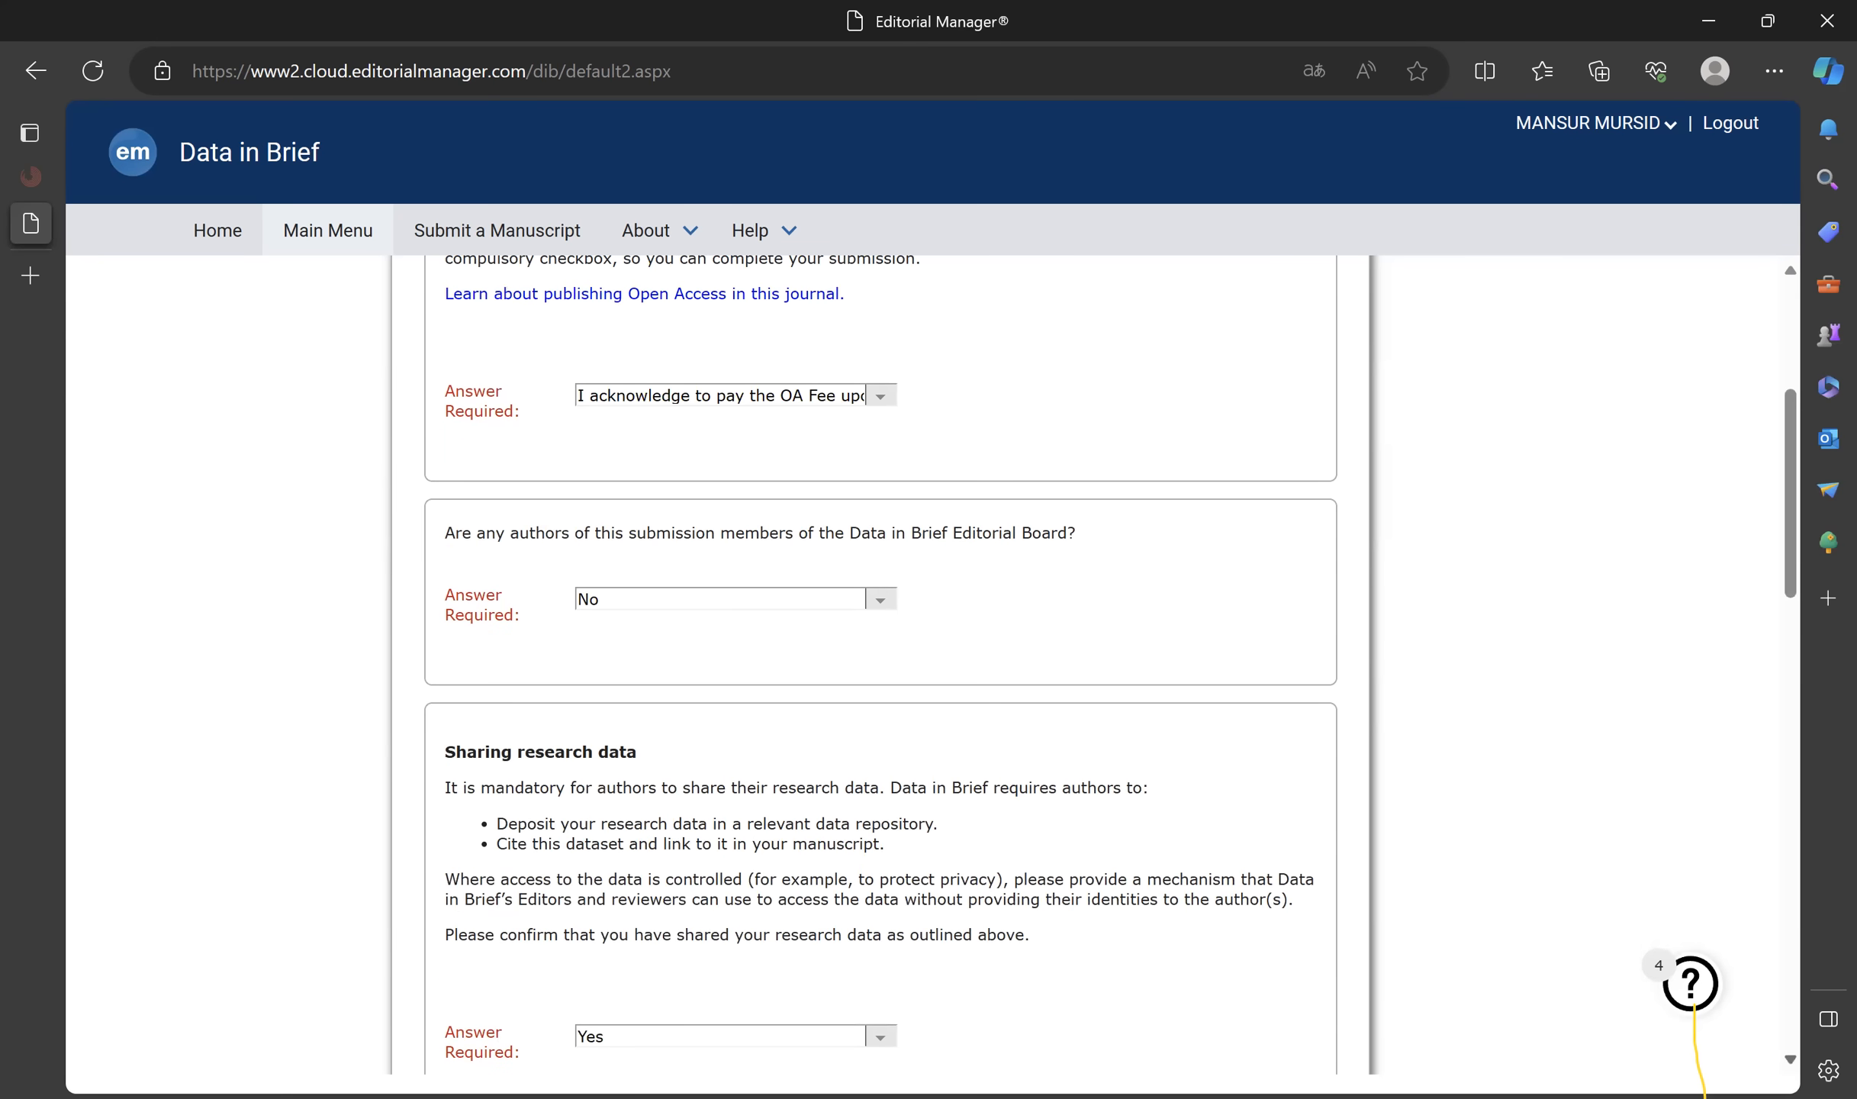
scroll(878, 664, "down", 5)
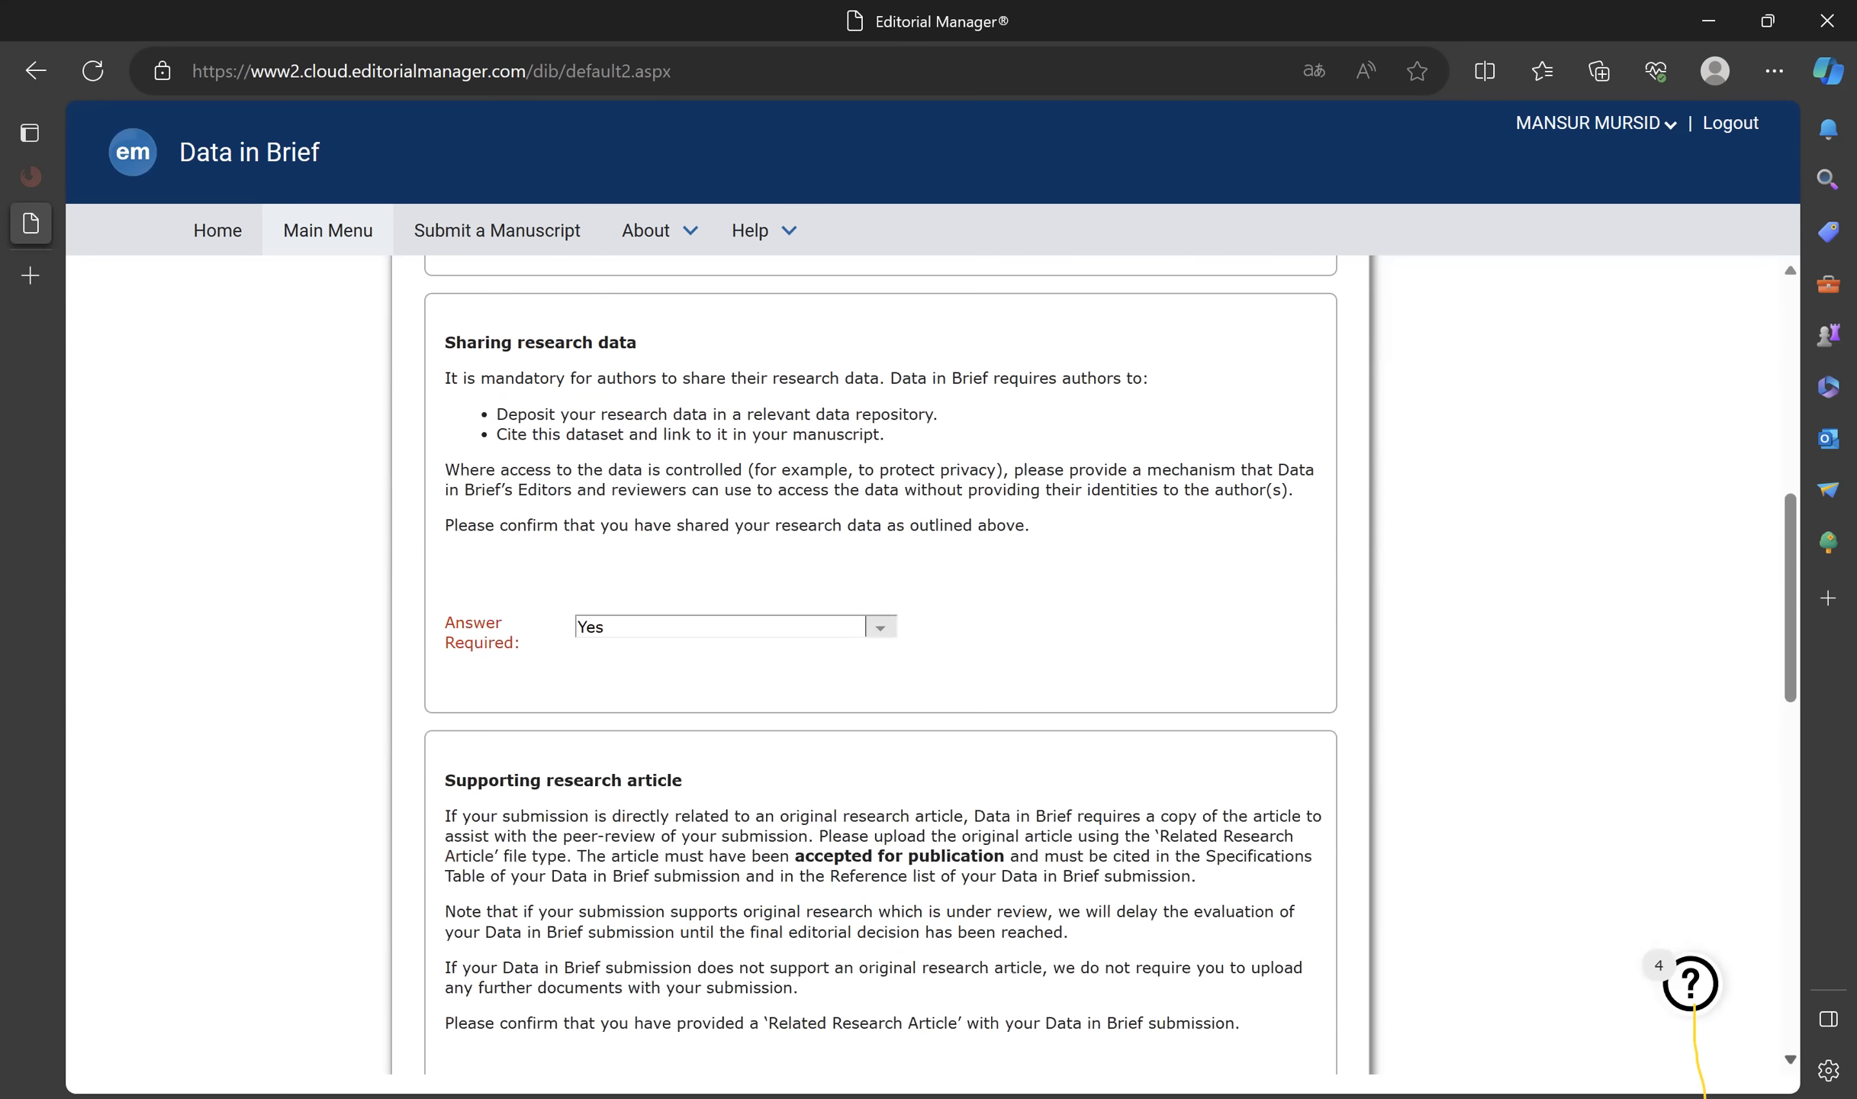
scroll(878, 664, "down", 4)
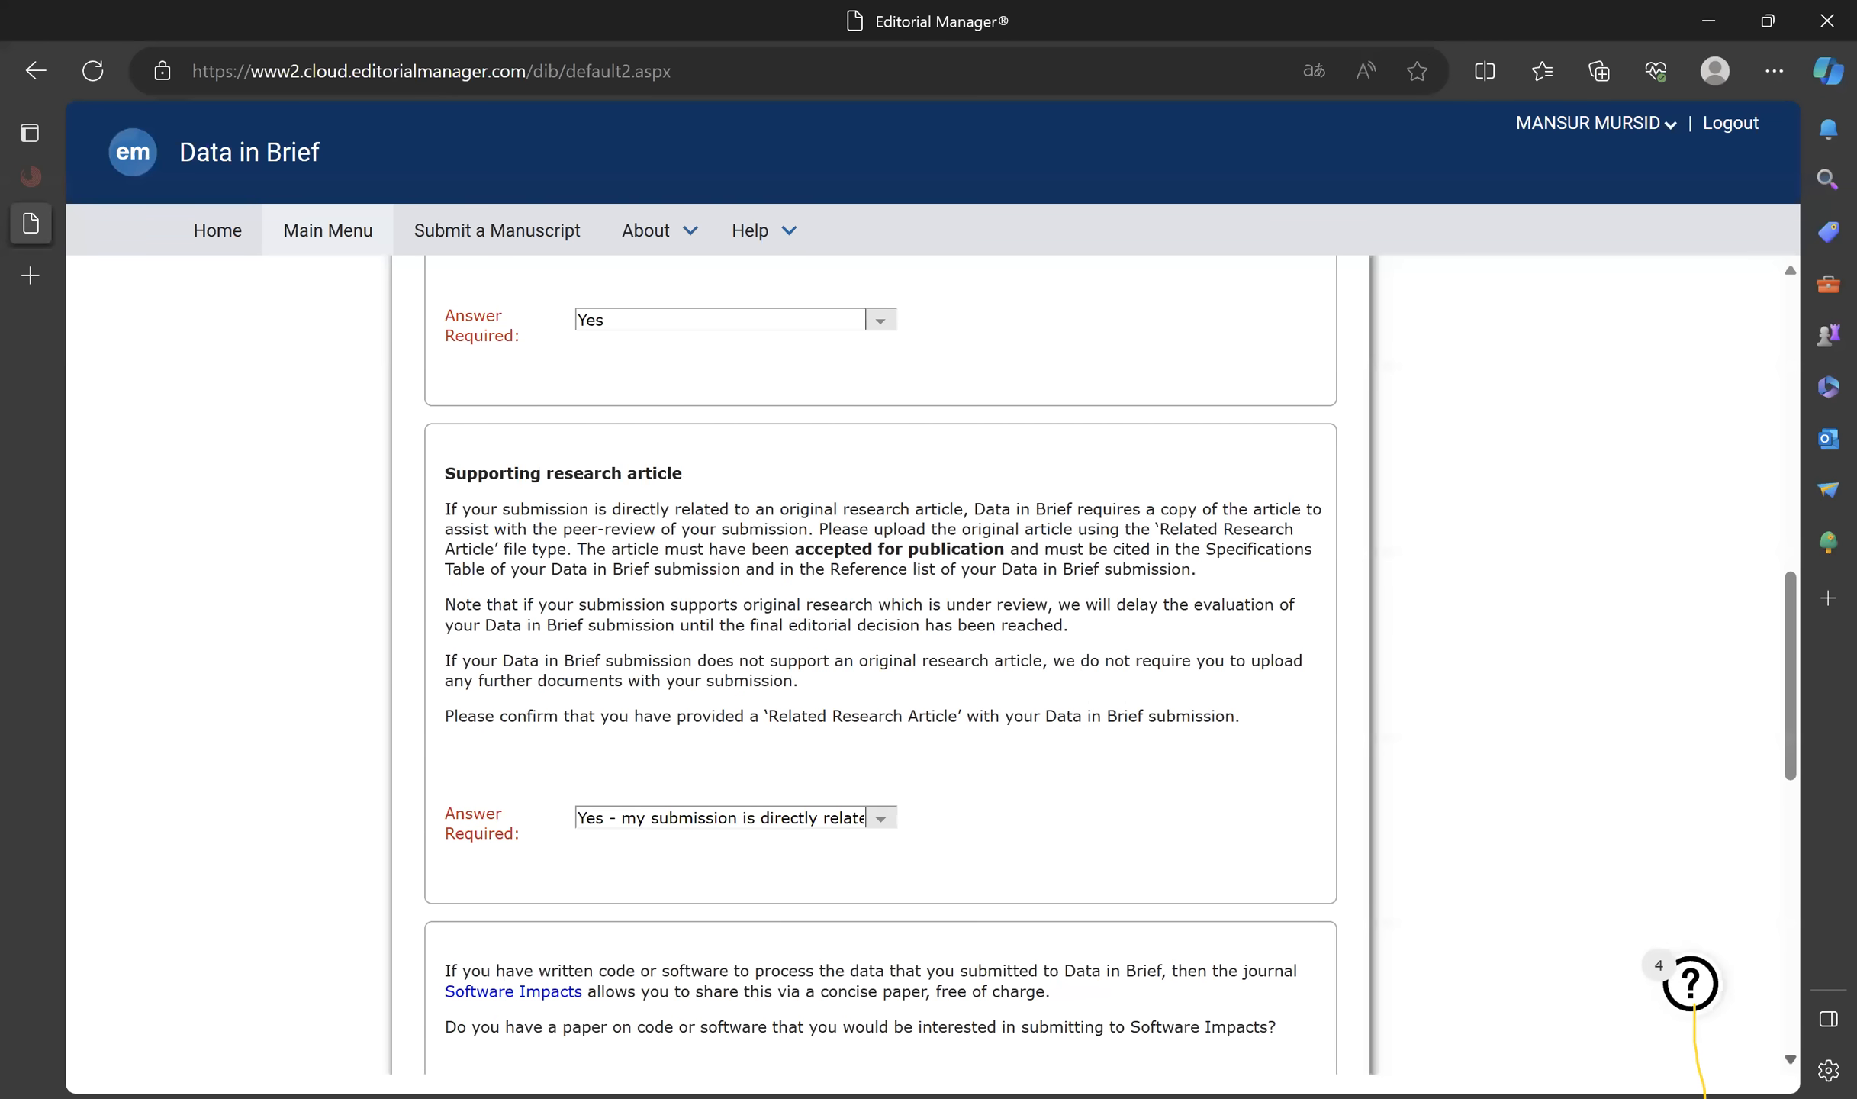
scroll(877, 664, "down", 10)
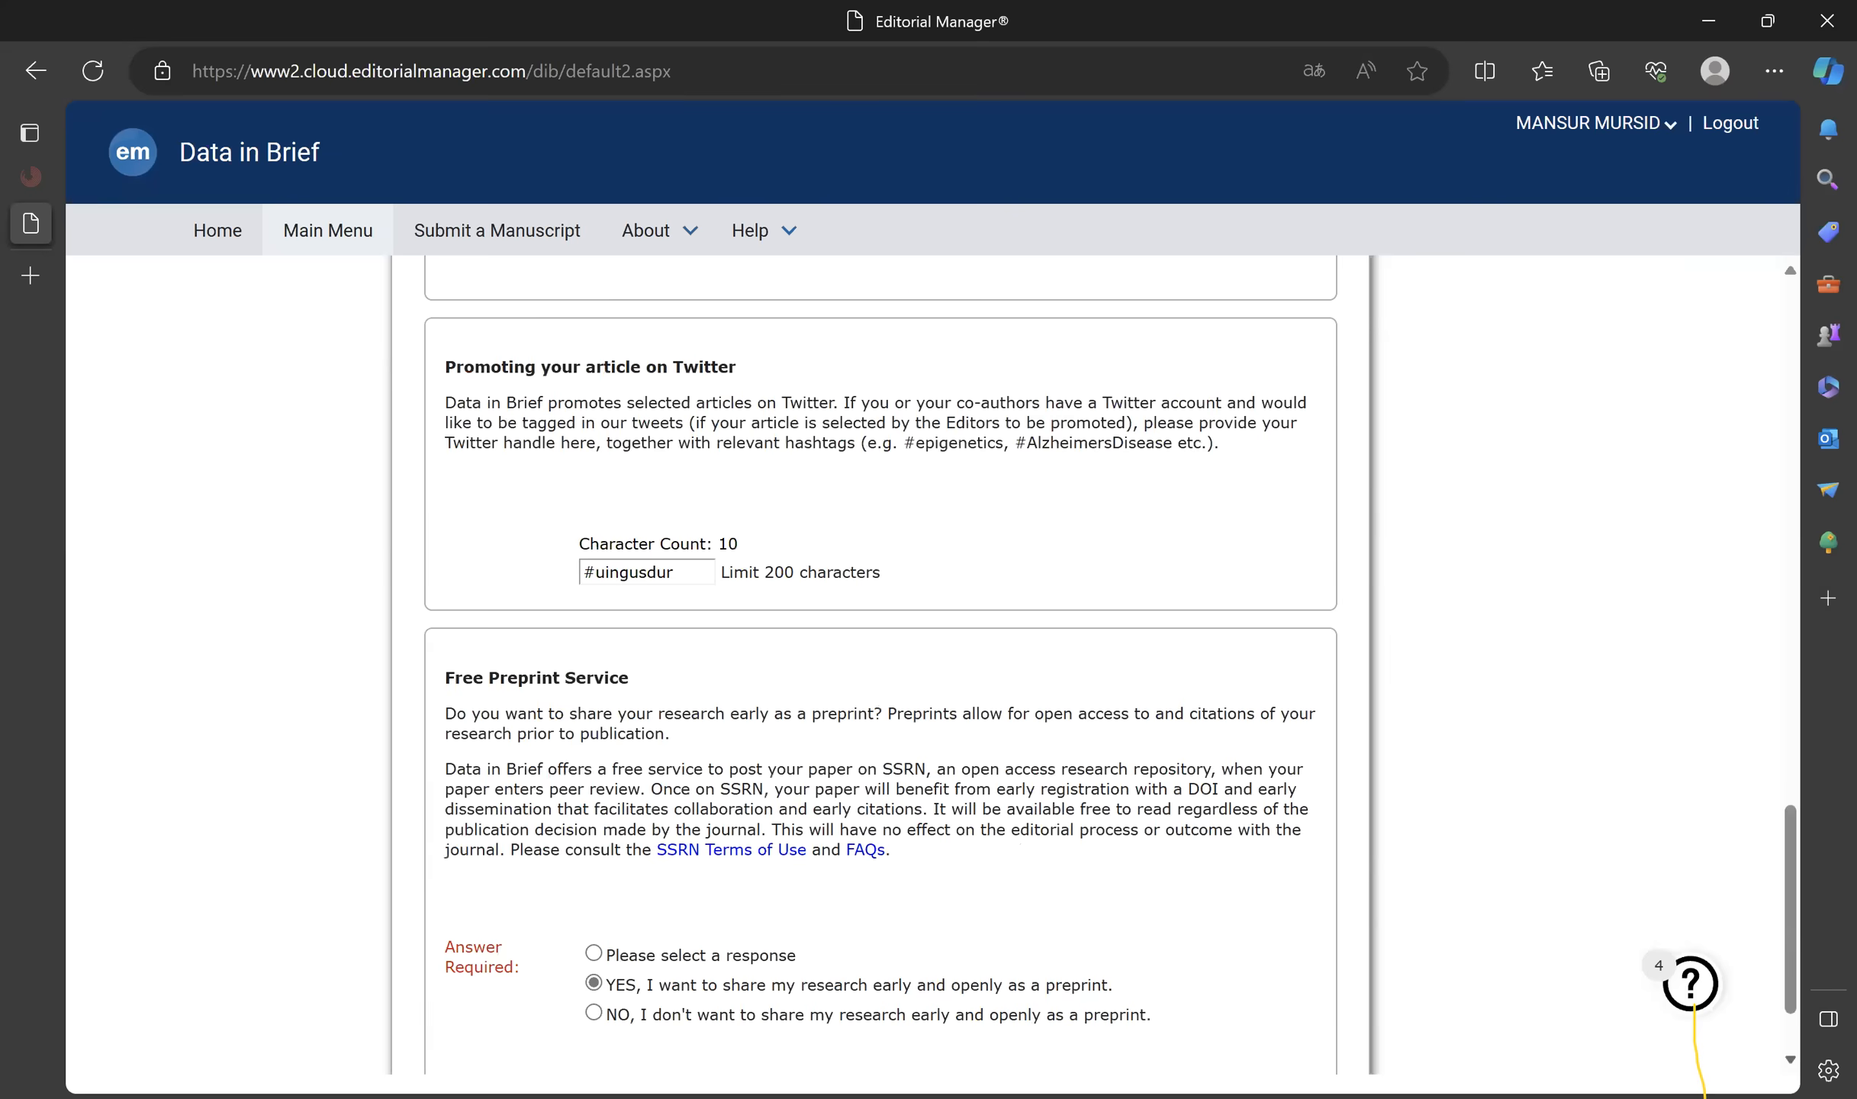
scroll(877, 664, "down", 2)
scroll(1392, 1063, "down", 1)
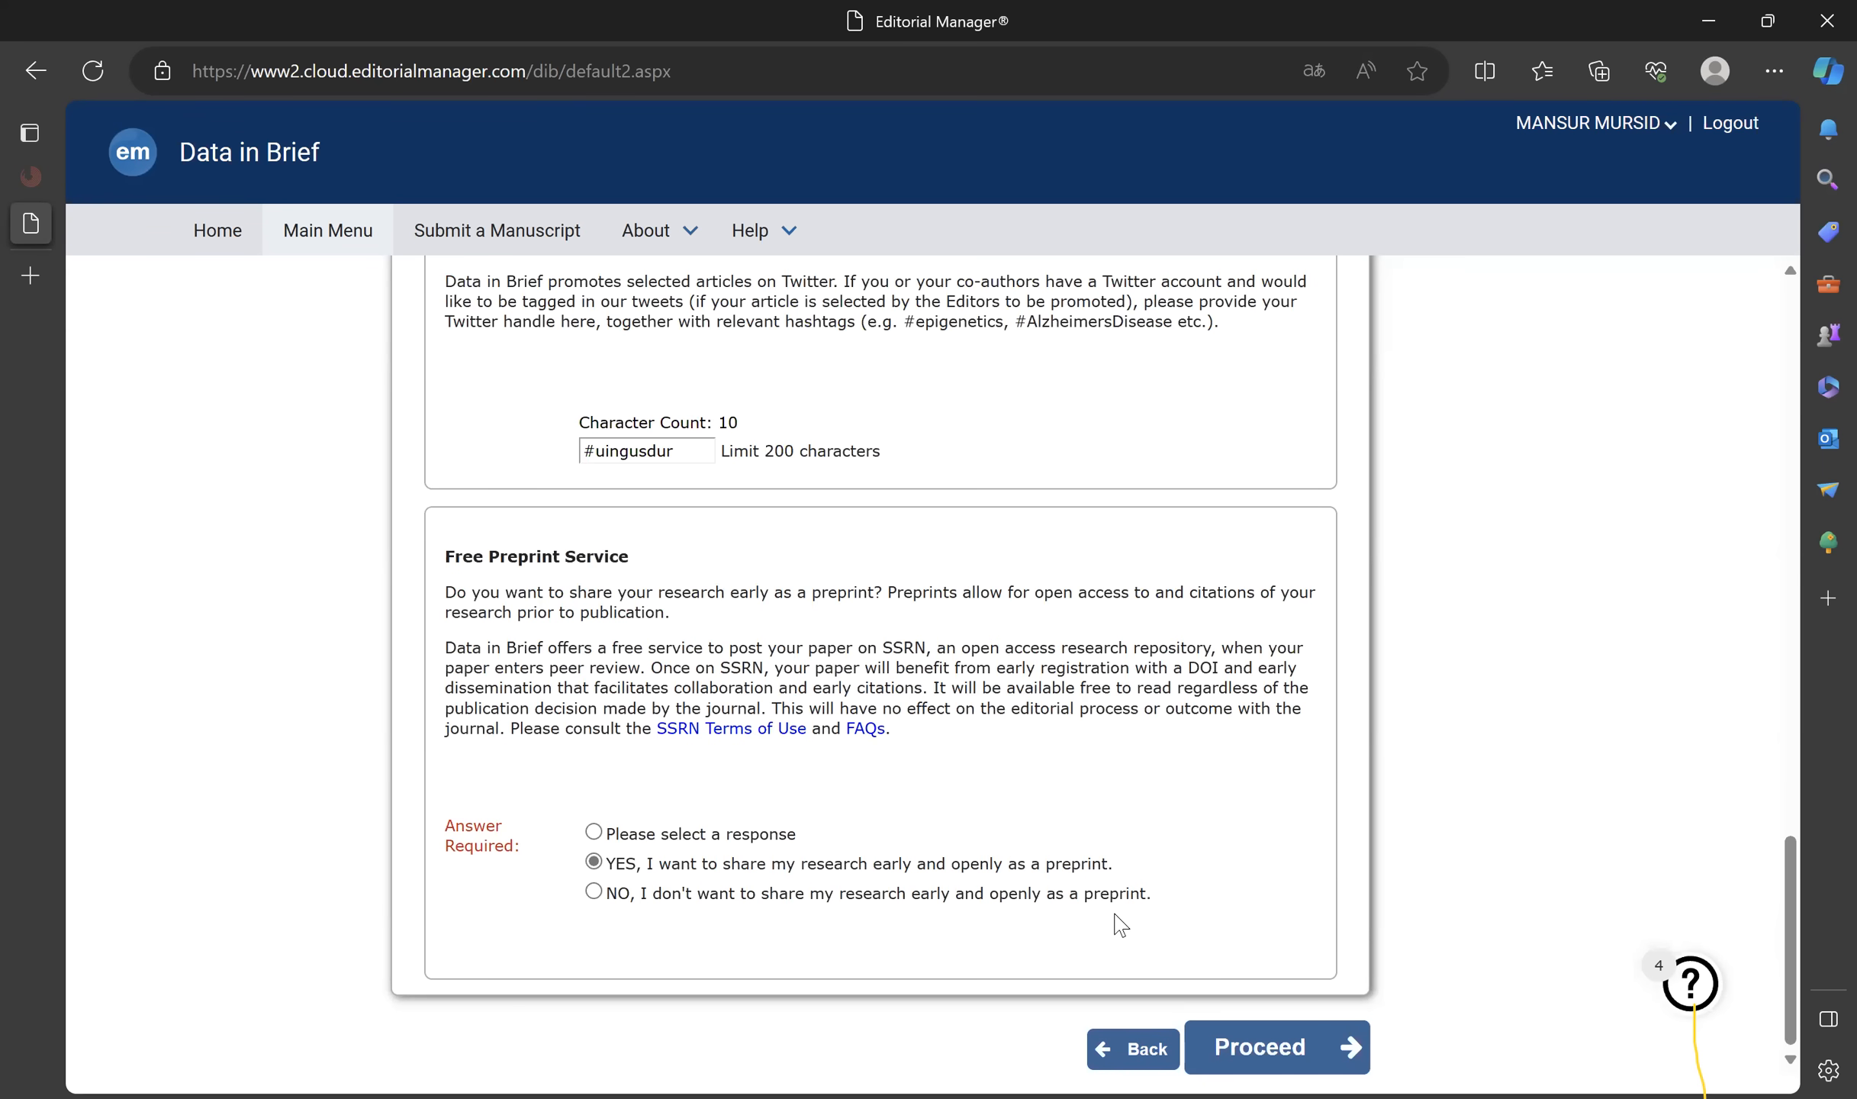
Proceed from the questionnaire through Comments to Manuscript Data, keeping the existing answers and the "Thank you" comment.
left_click(1230, 1047)
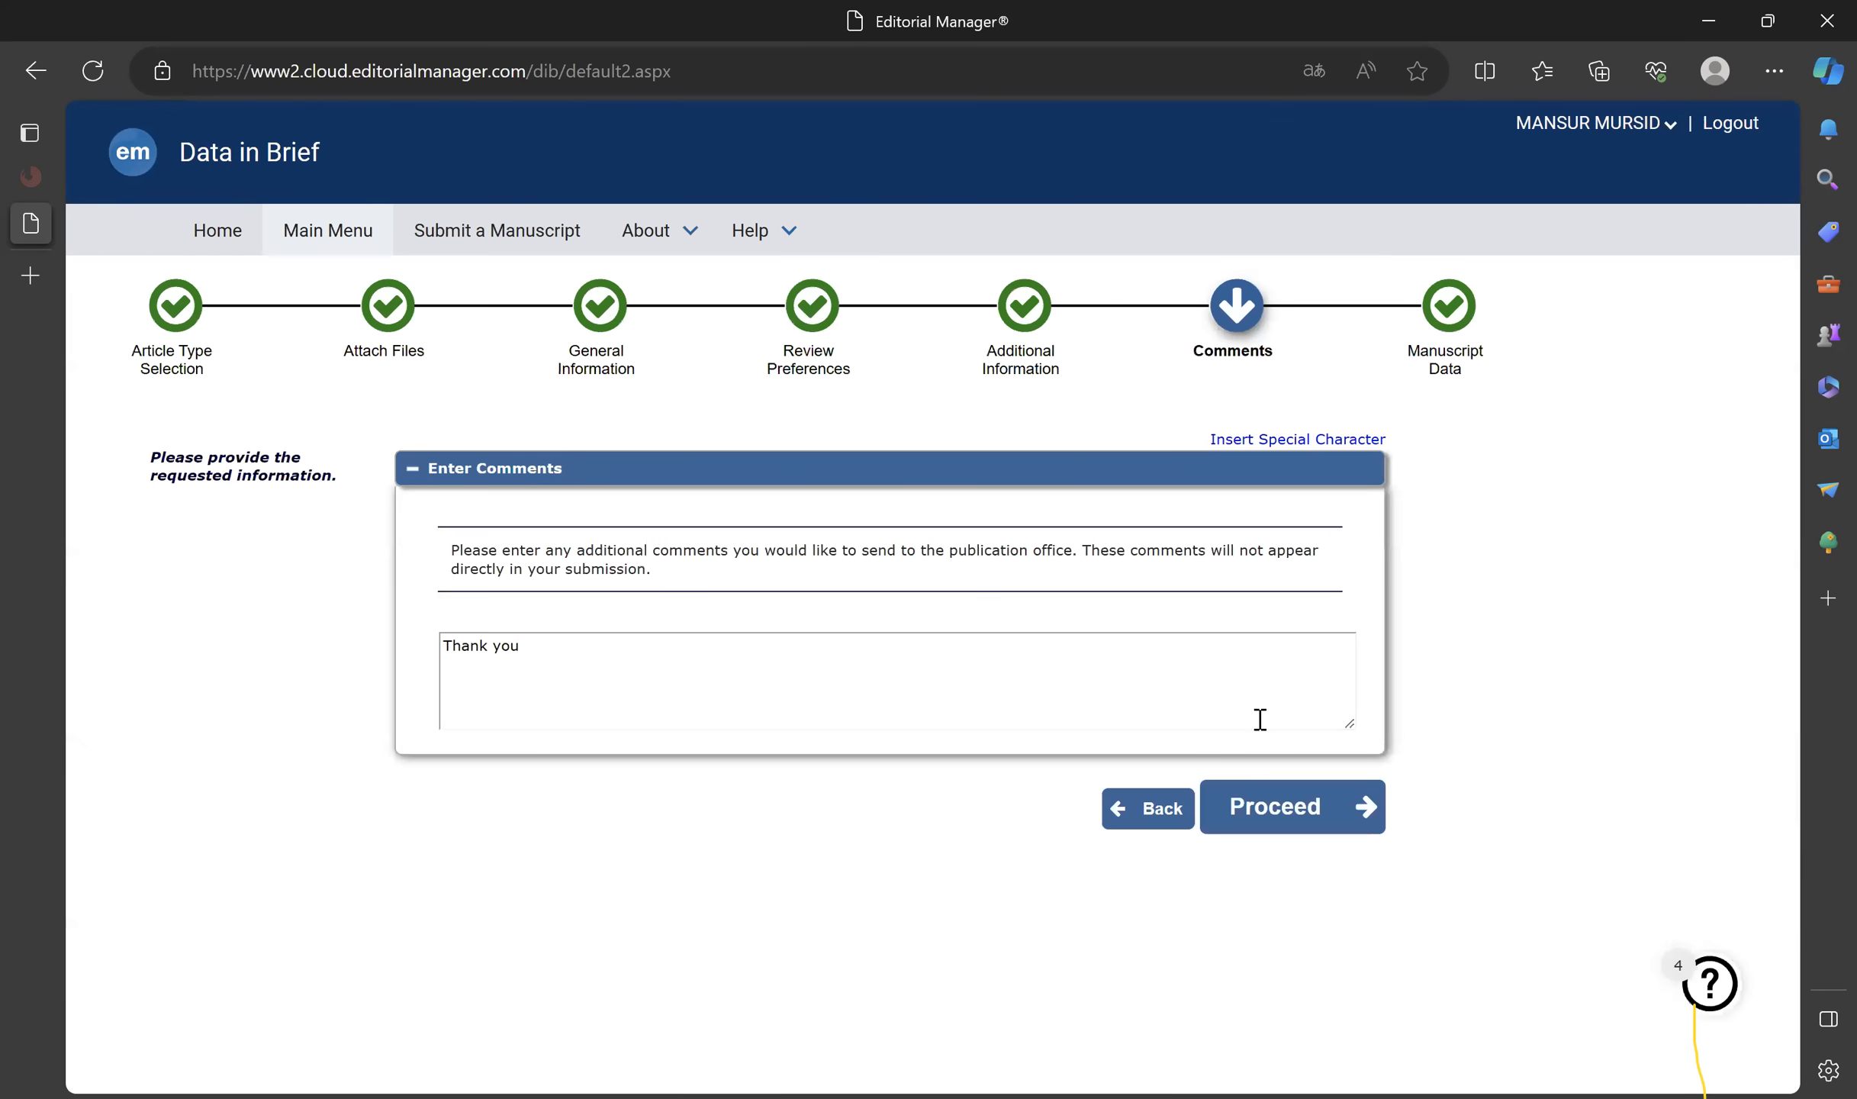
left_click(1282, 814)
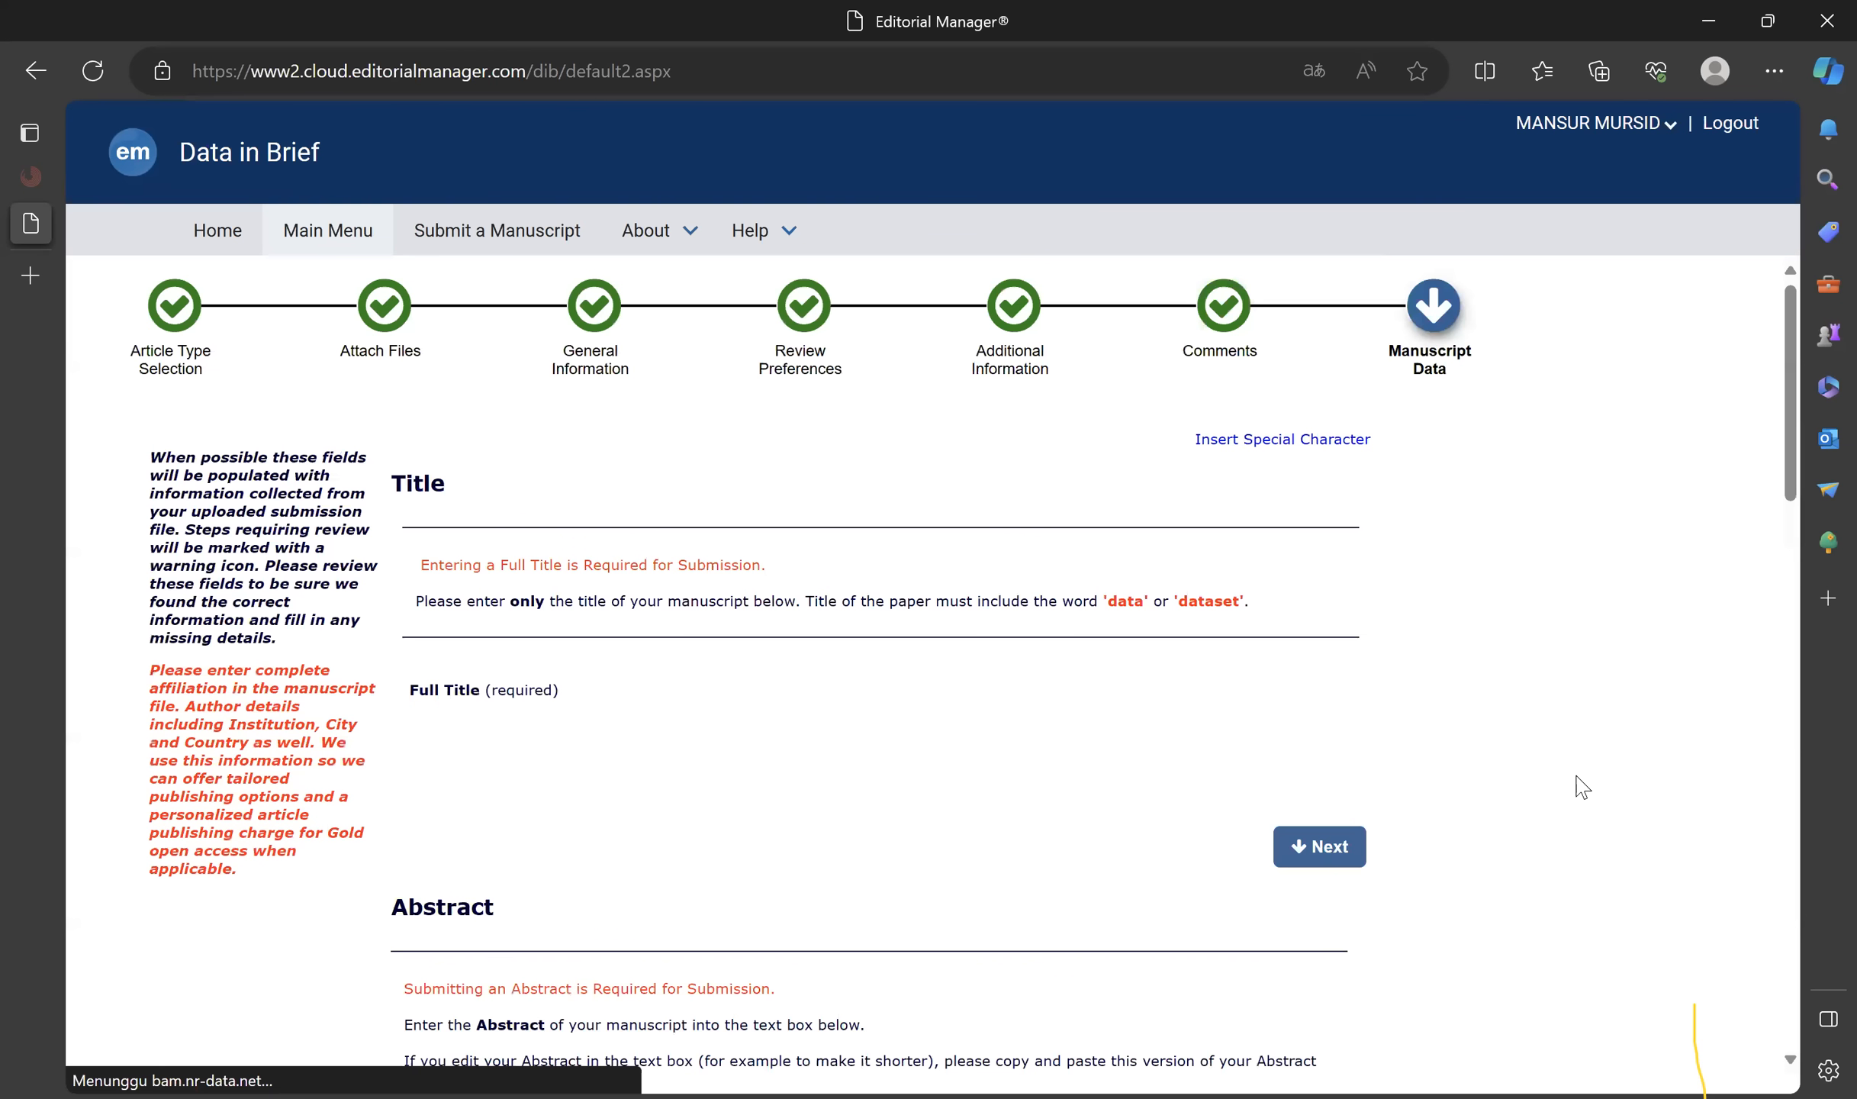
Go through the title, abstract, keywords and authors sections to Funding Information, keeping the existing entries.
left_click(1793, 1053)
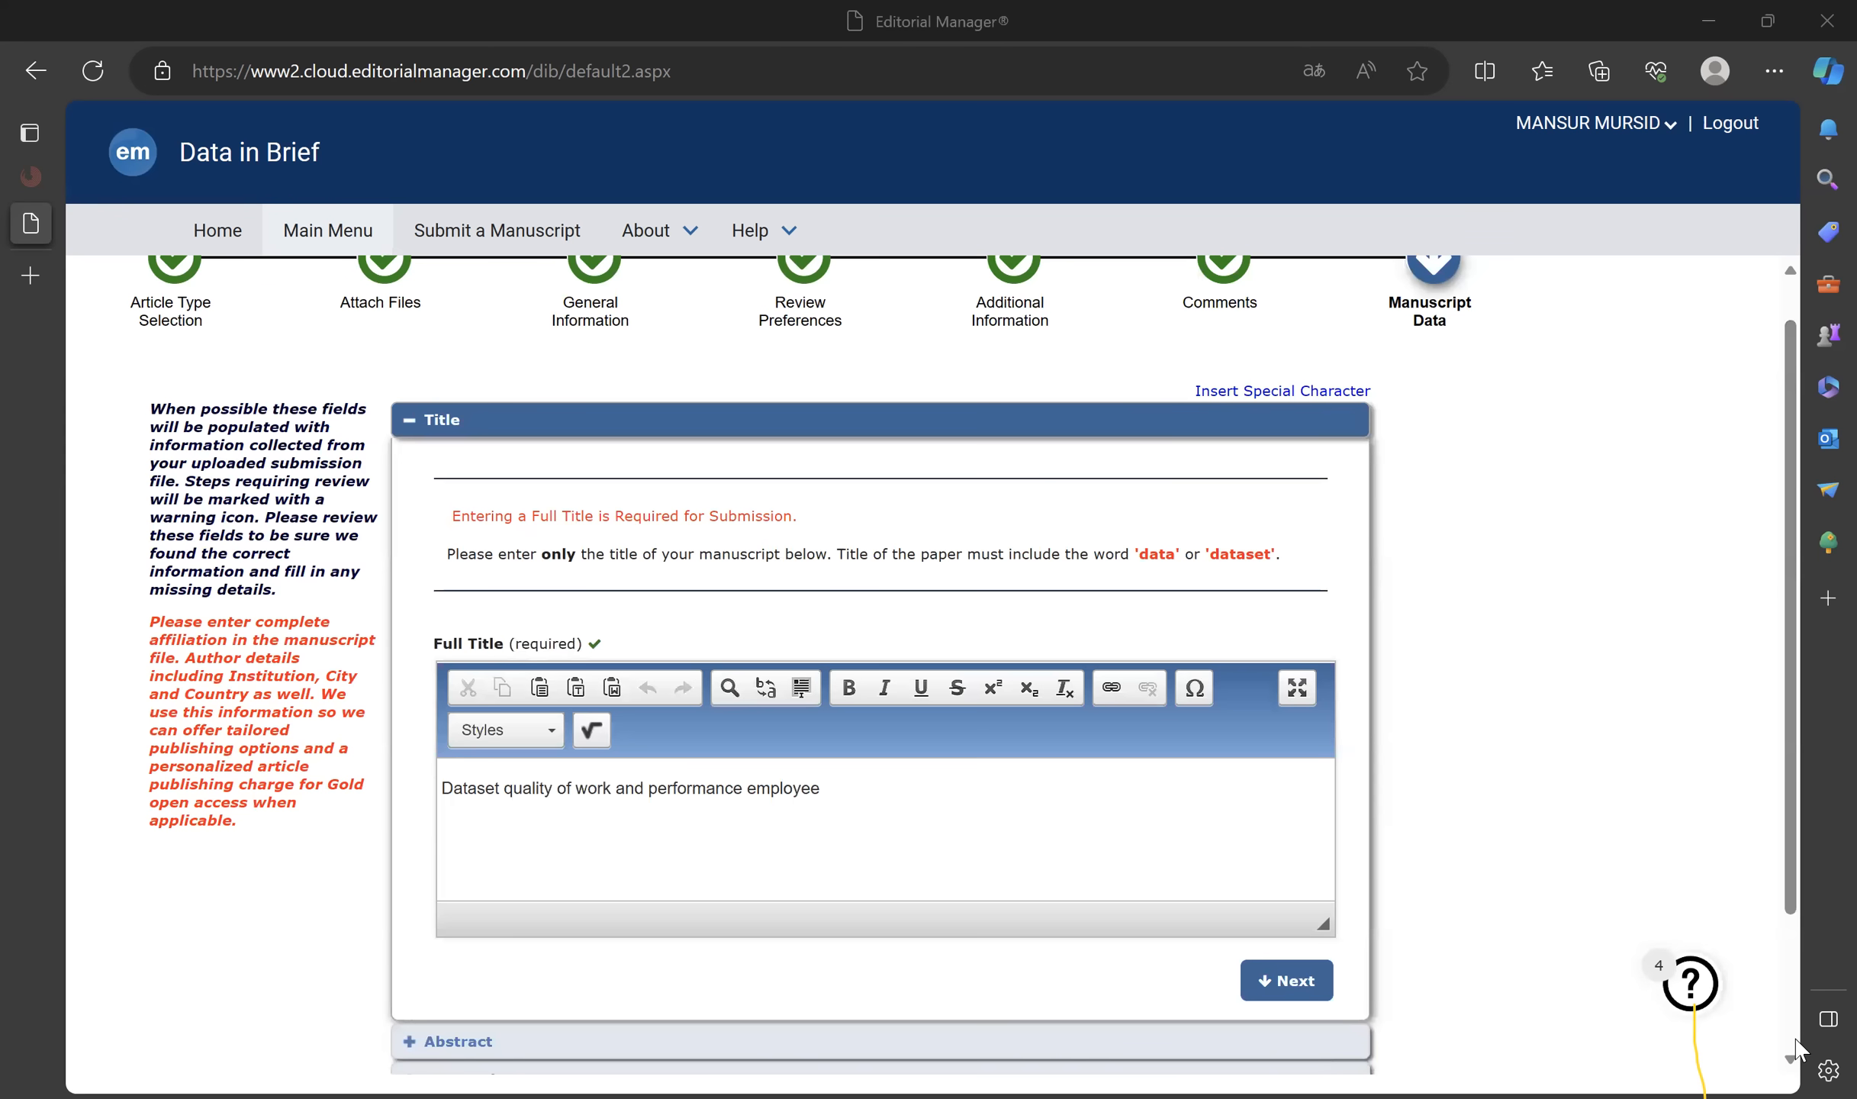
scroll(1797, 1050, "down", 3)
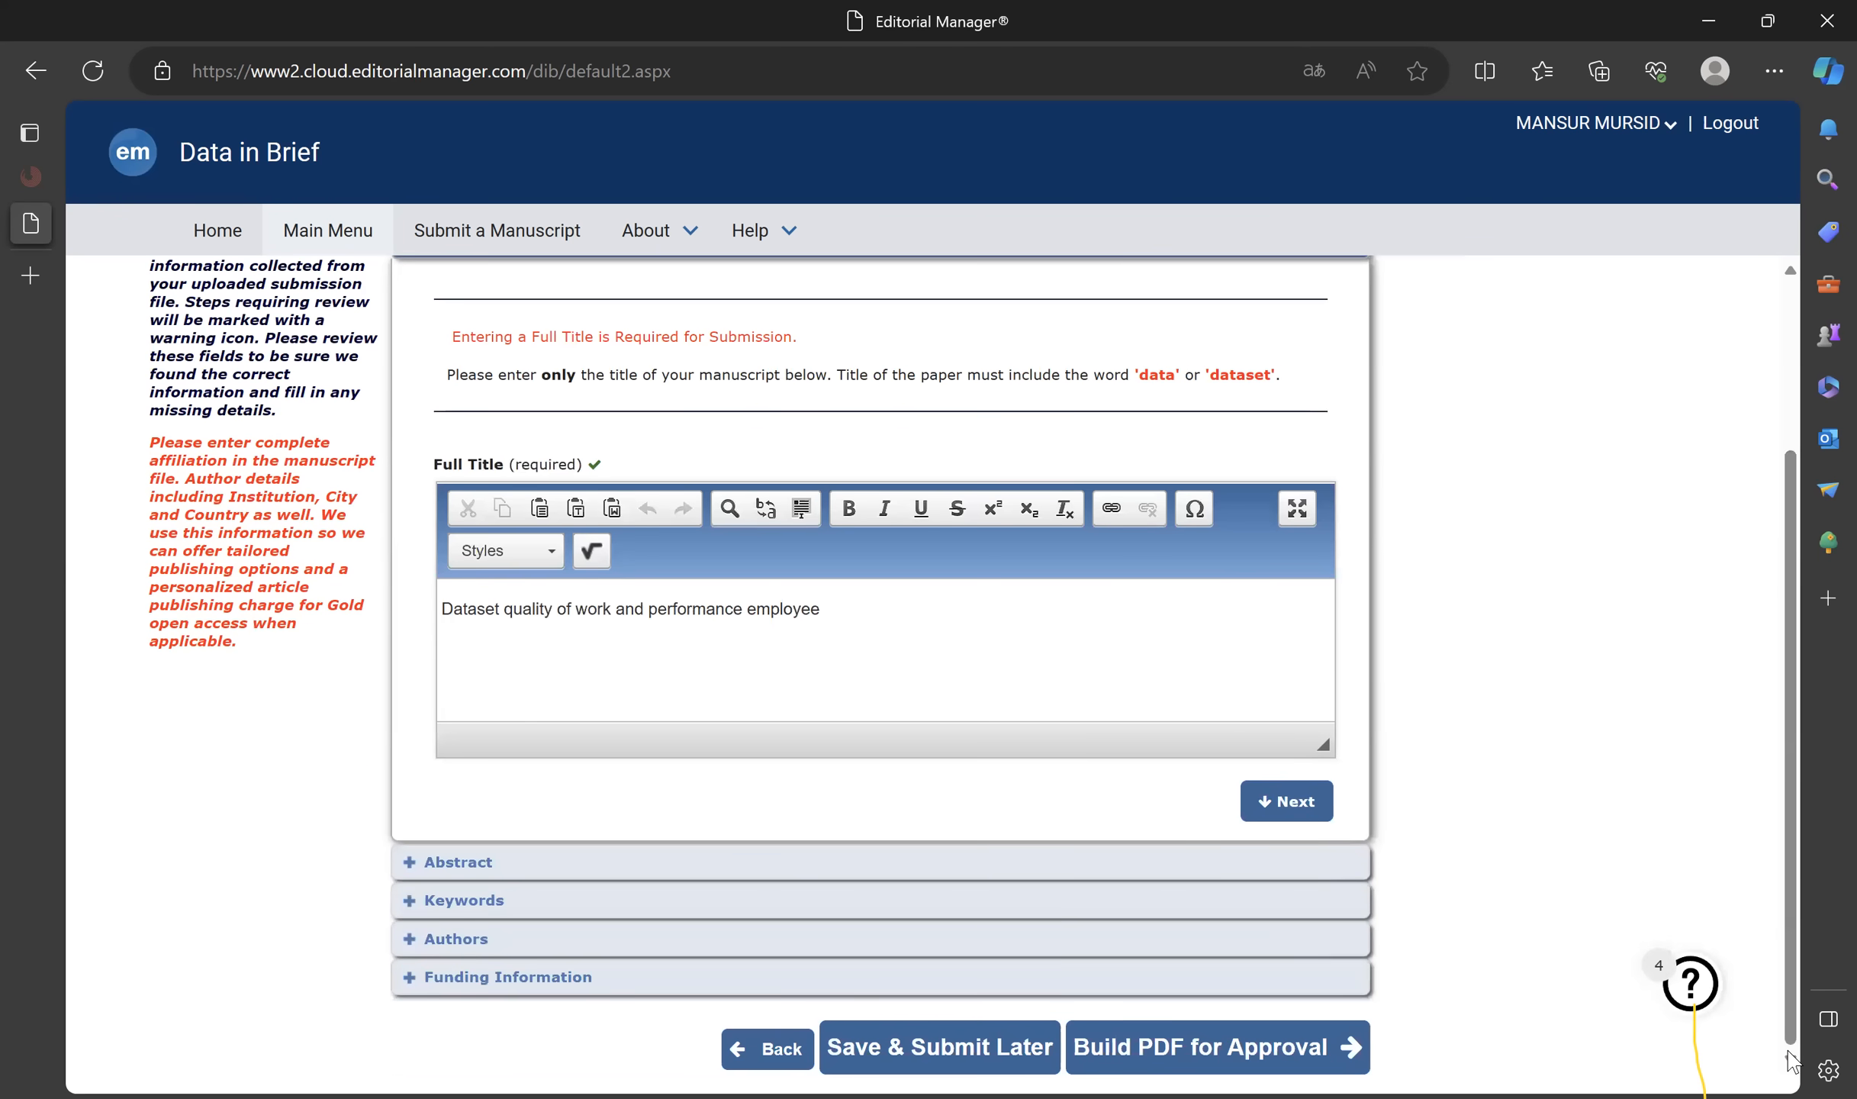
left_click(1284, 804)
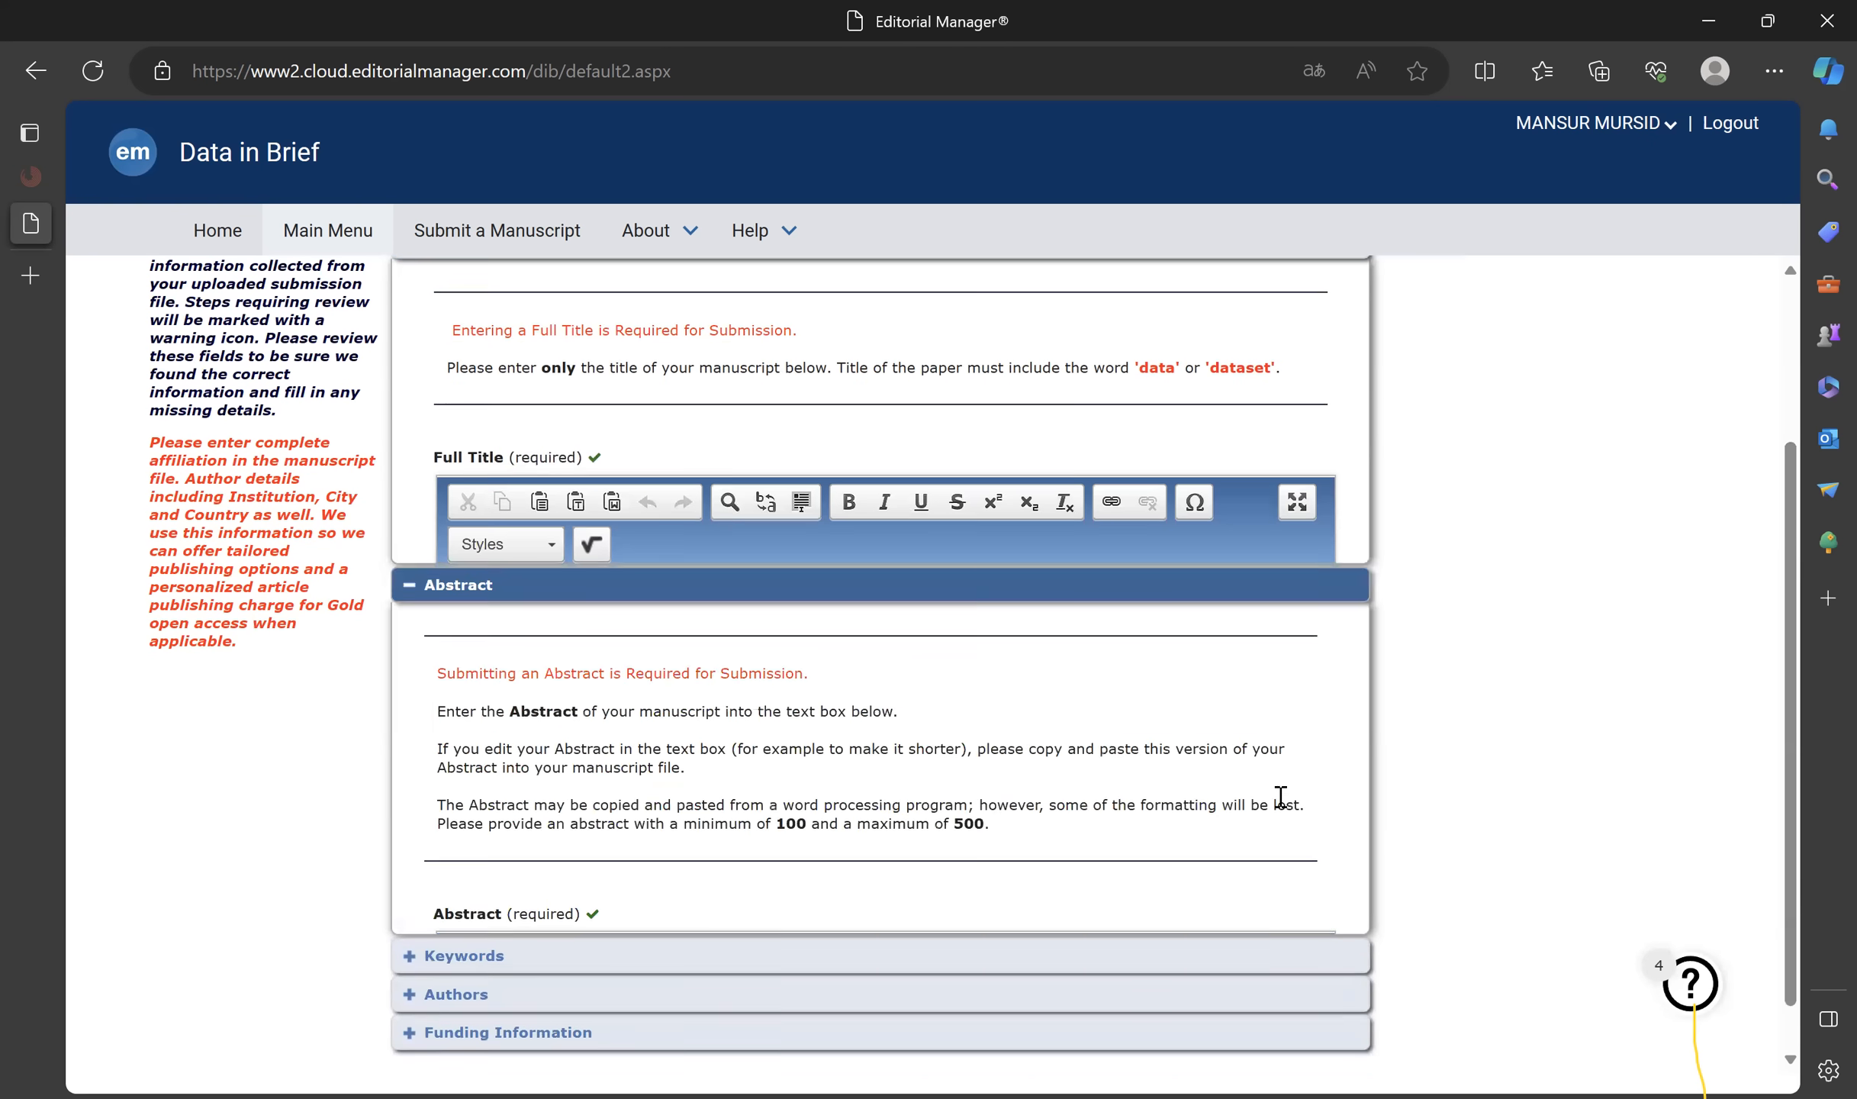
left_click(1271, 957)
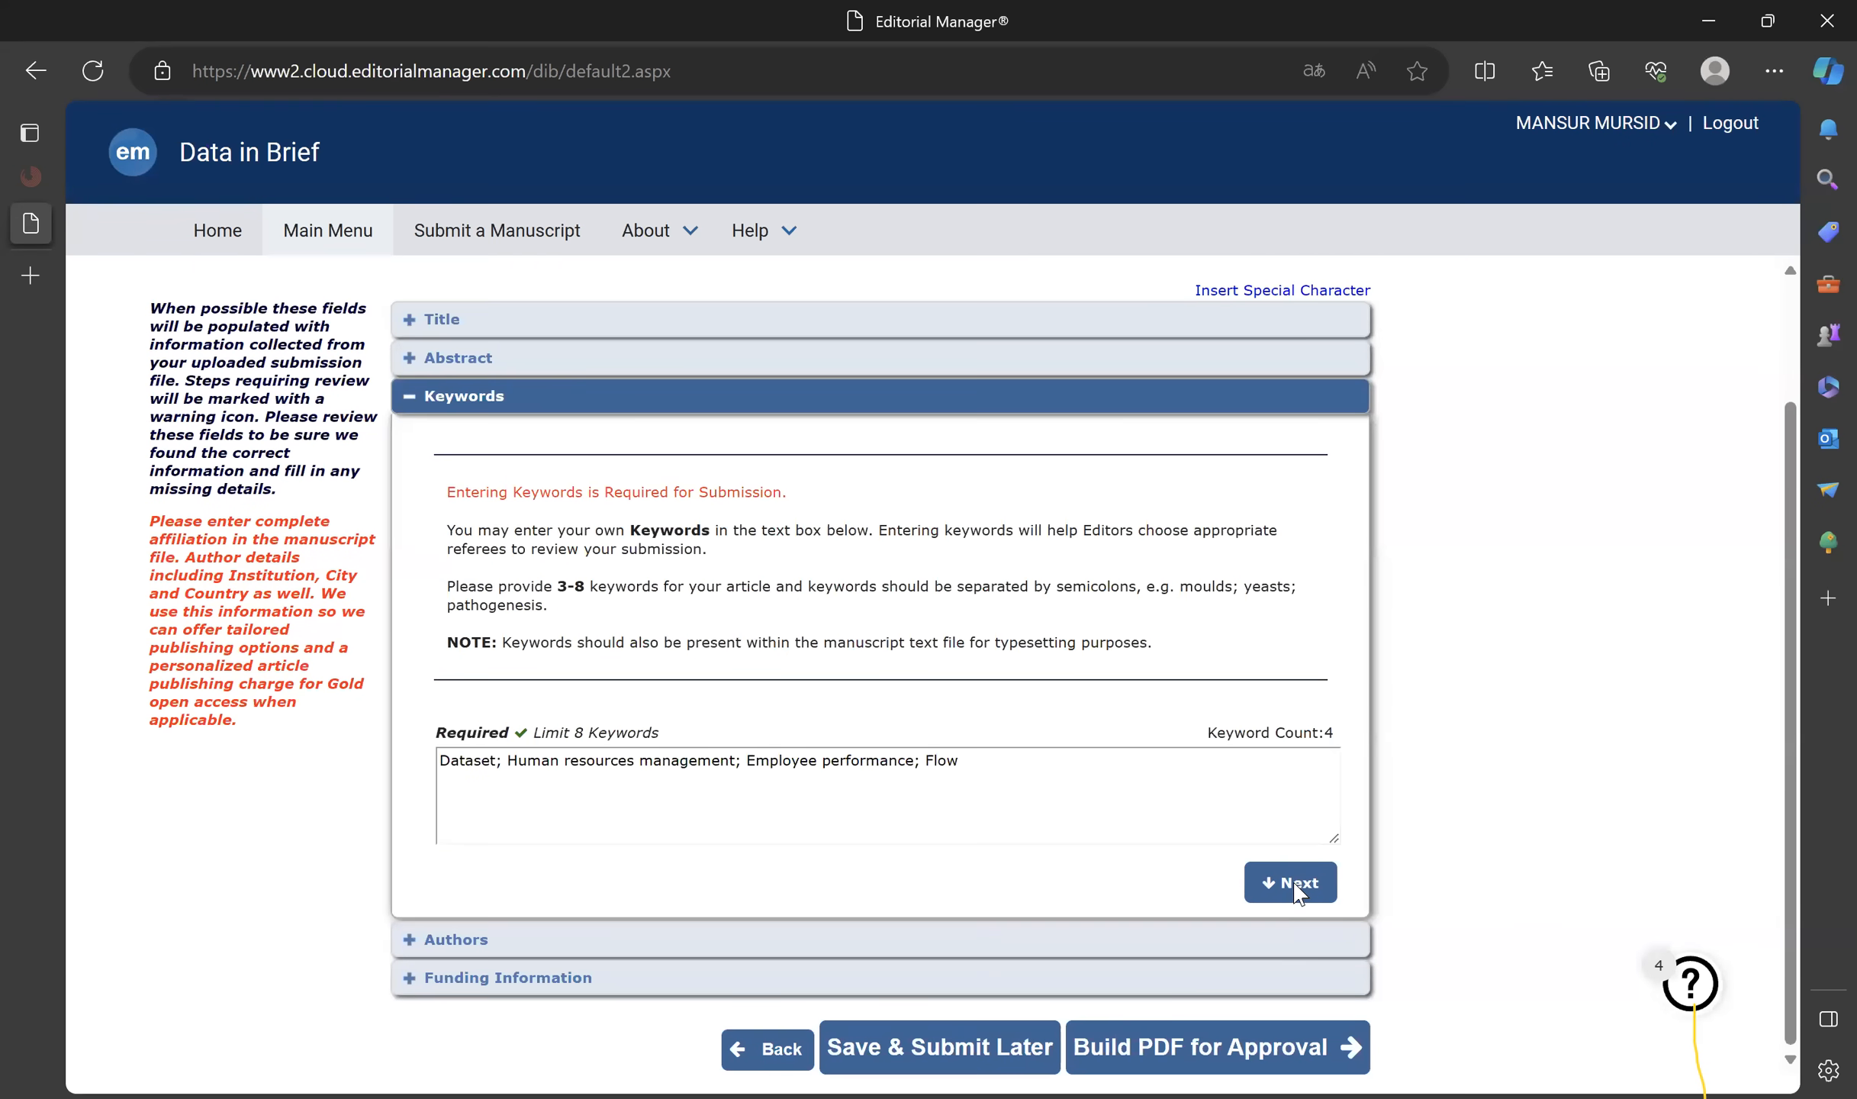
left_click(1296, 887)
left_click(1288, 984)
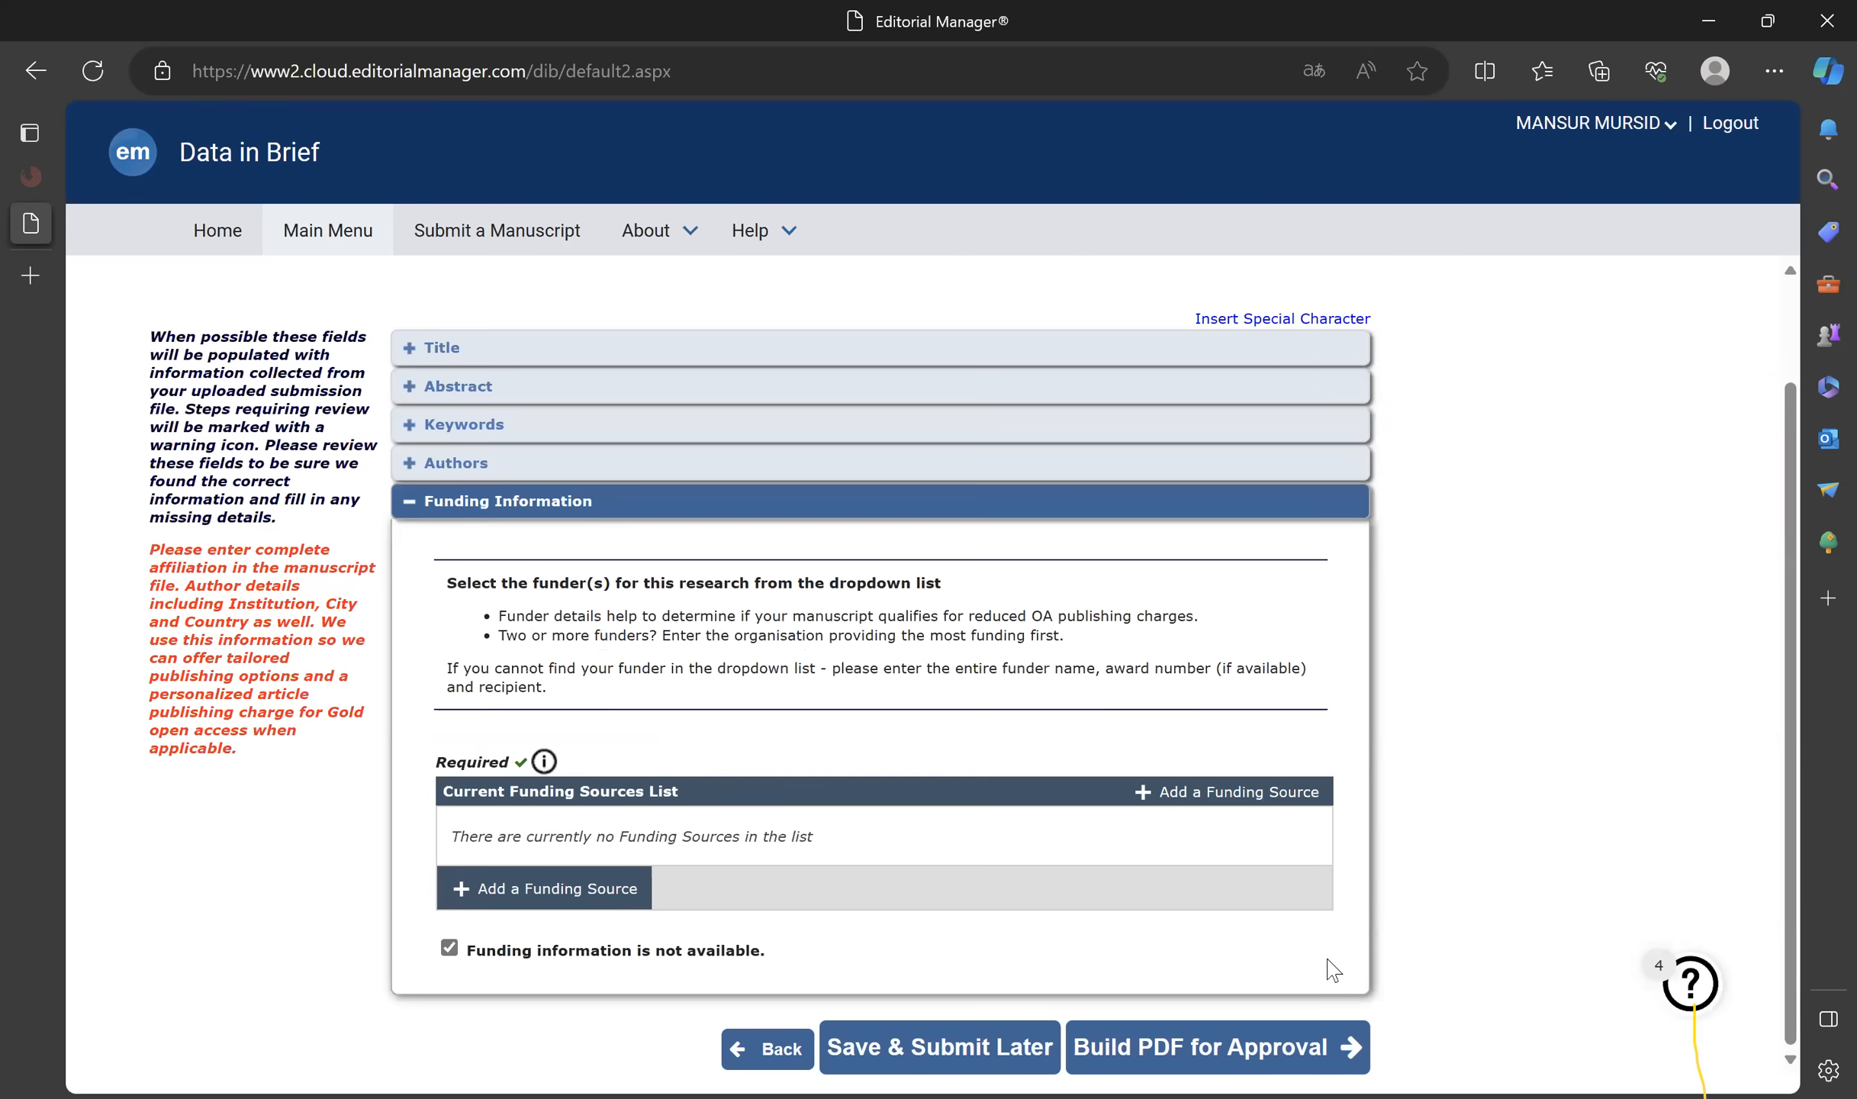
Build the PDF for approval and proceed past the Elsevier publishing options under the existing Gold open access agreement.
left_click(1268, 1045)
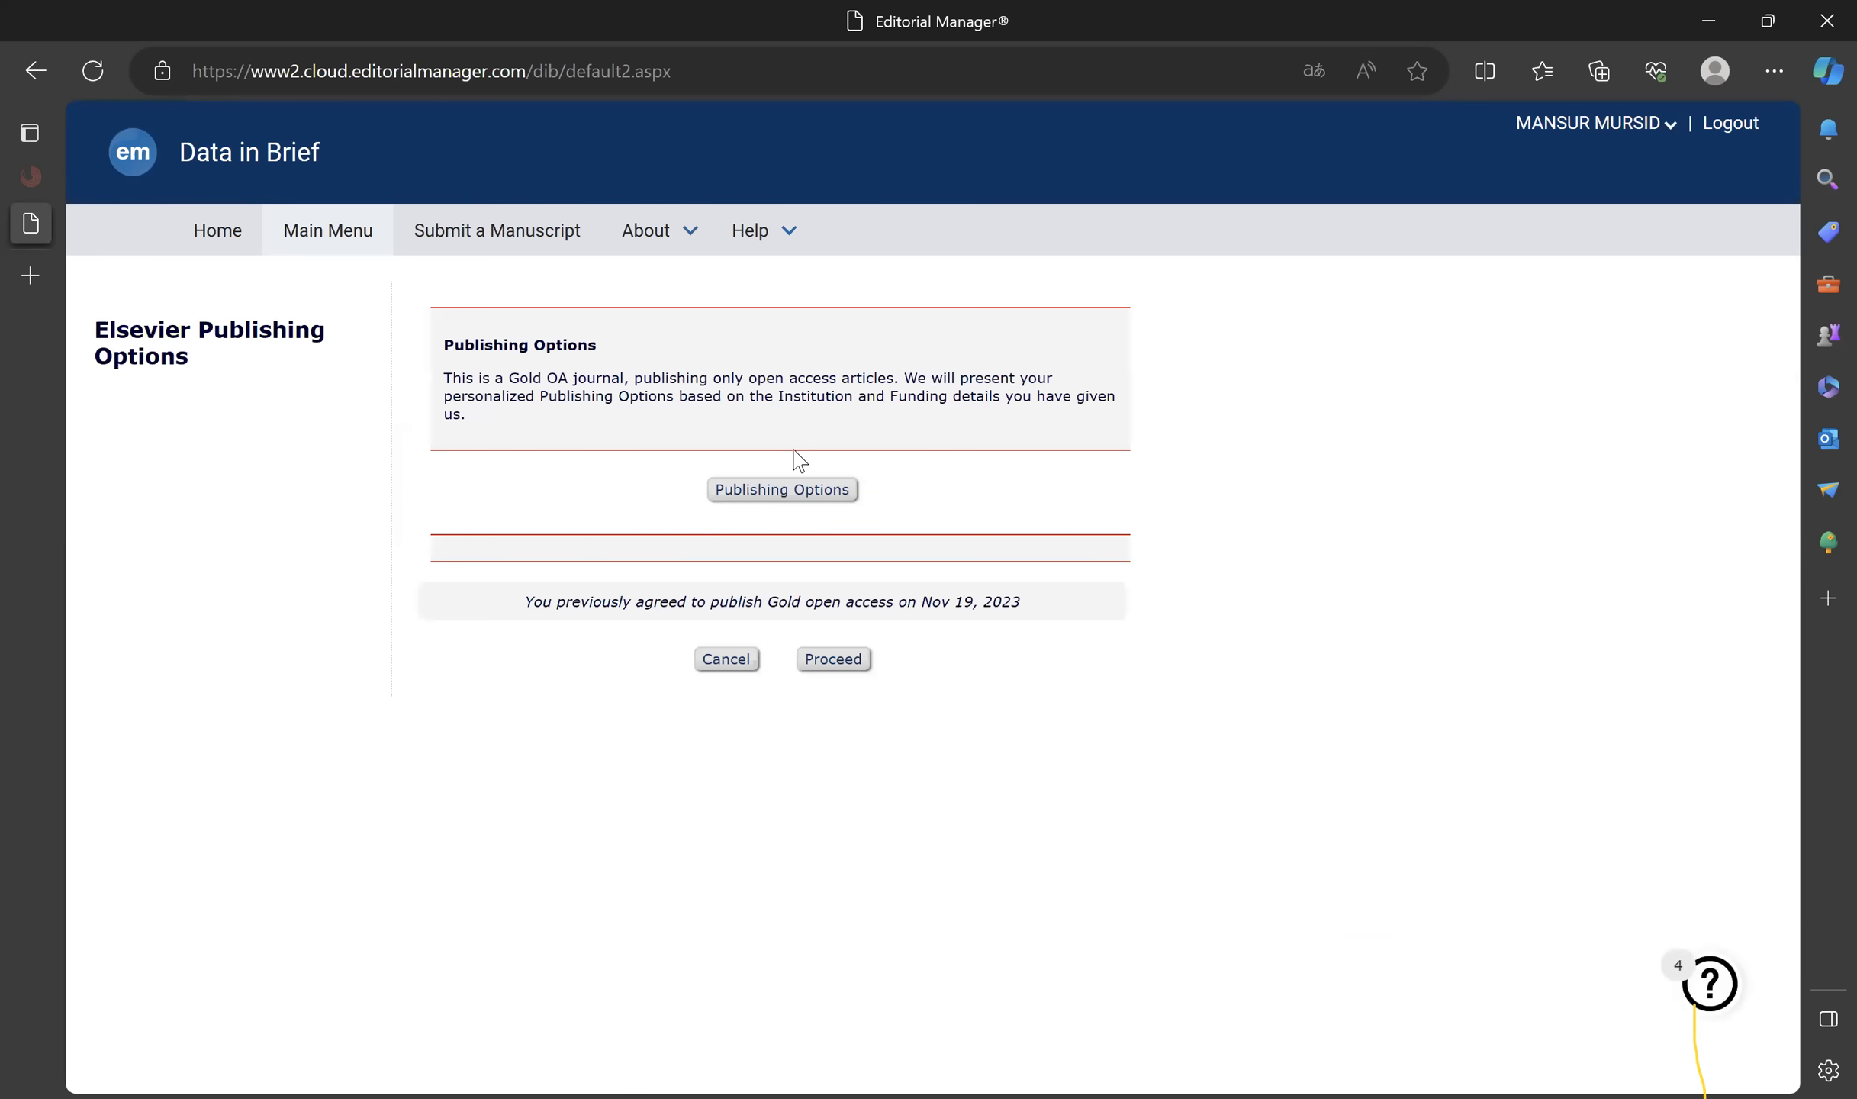
left_click(834, 661)
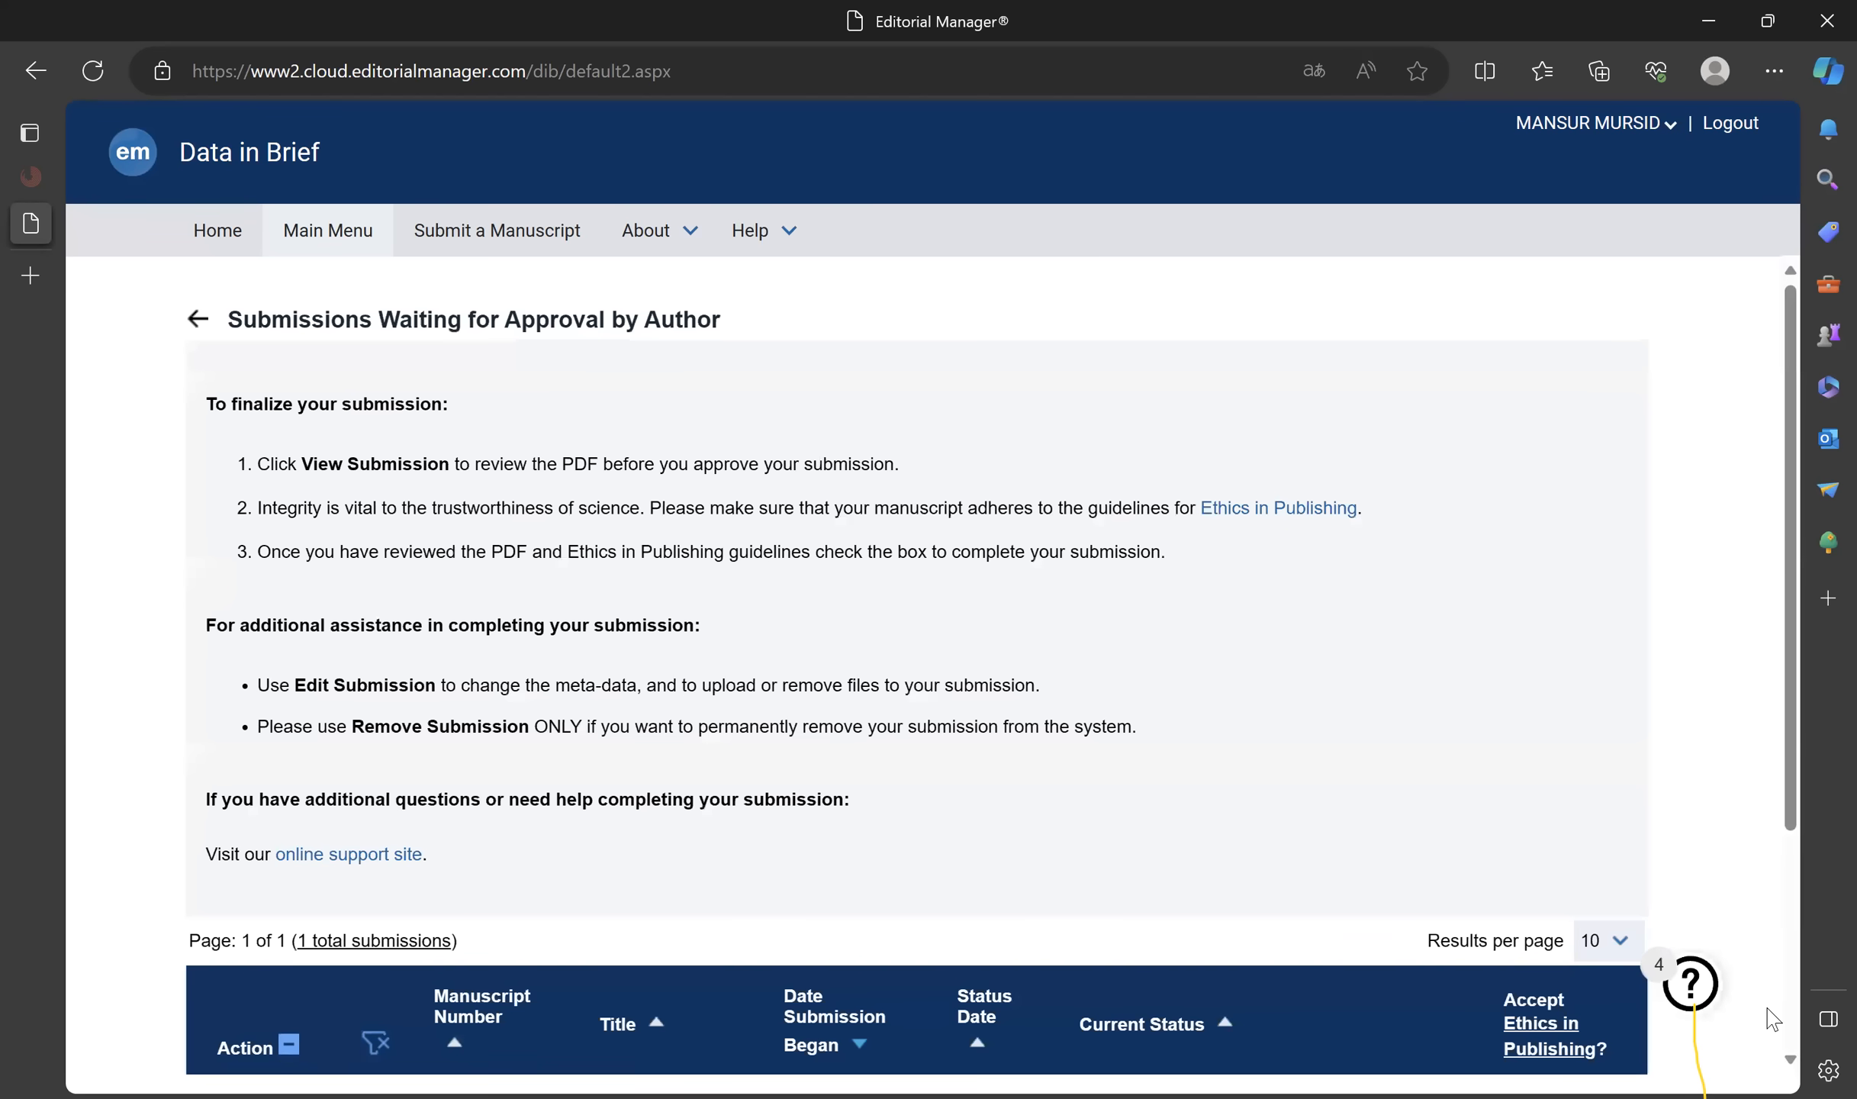
Check the submission's status, reopen the submissions waiting for the author's approval and view the submission's built PDF.
scroll(1794, 1034, "down", 3)
scroll(1795, 1034, "down", 1)
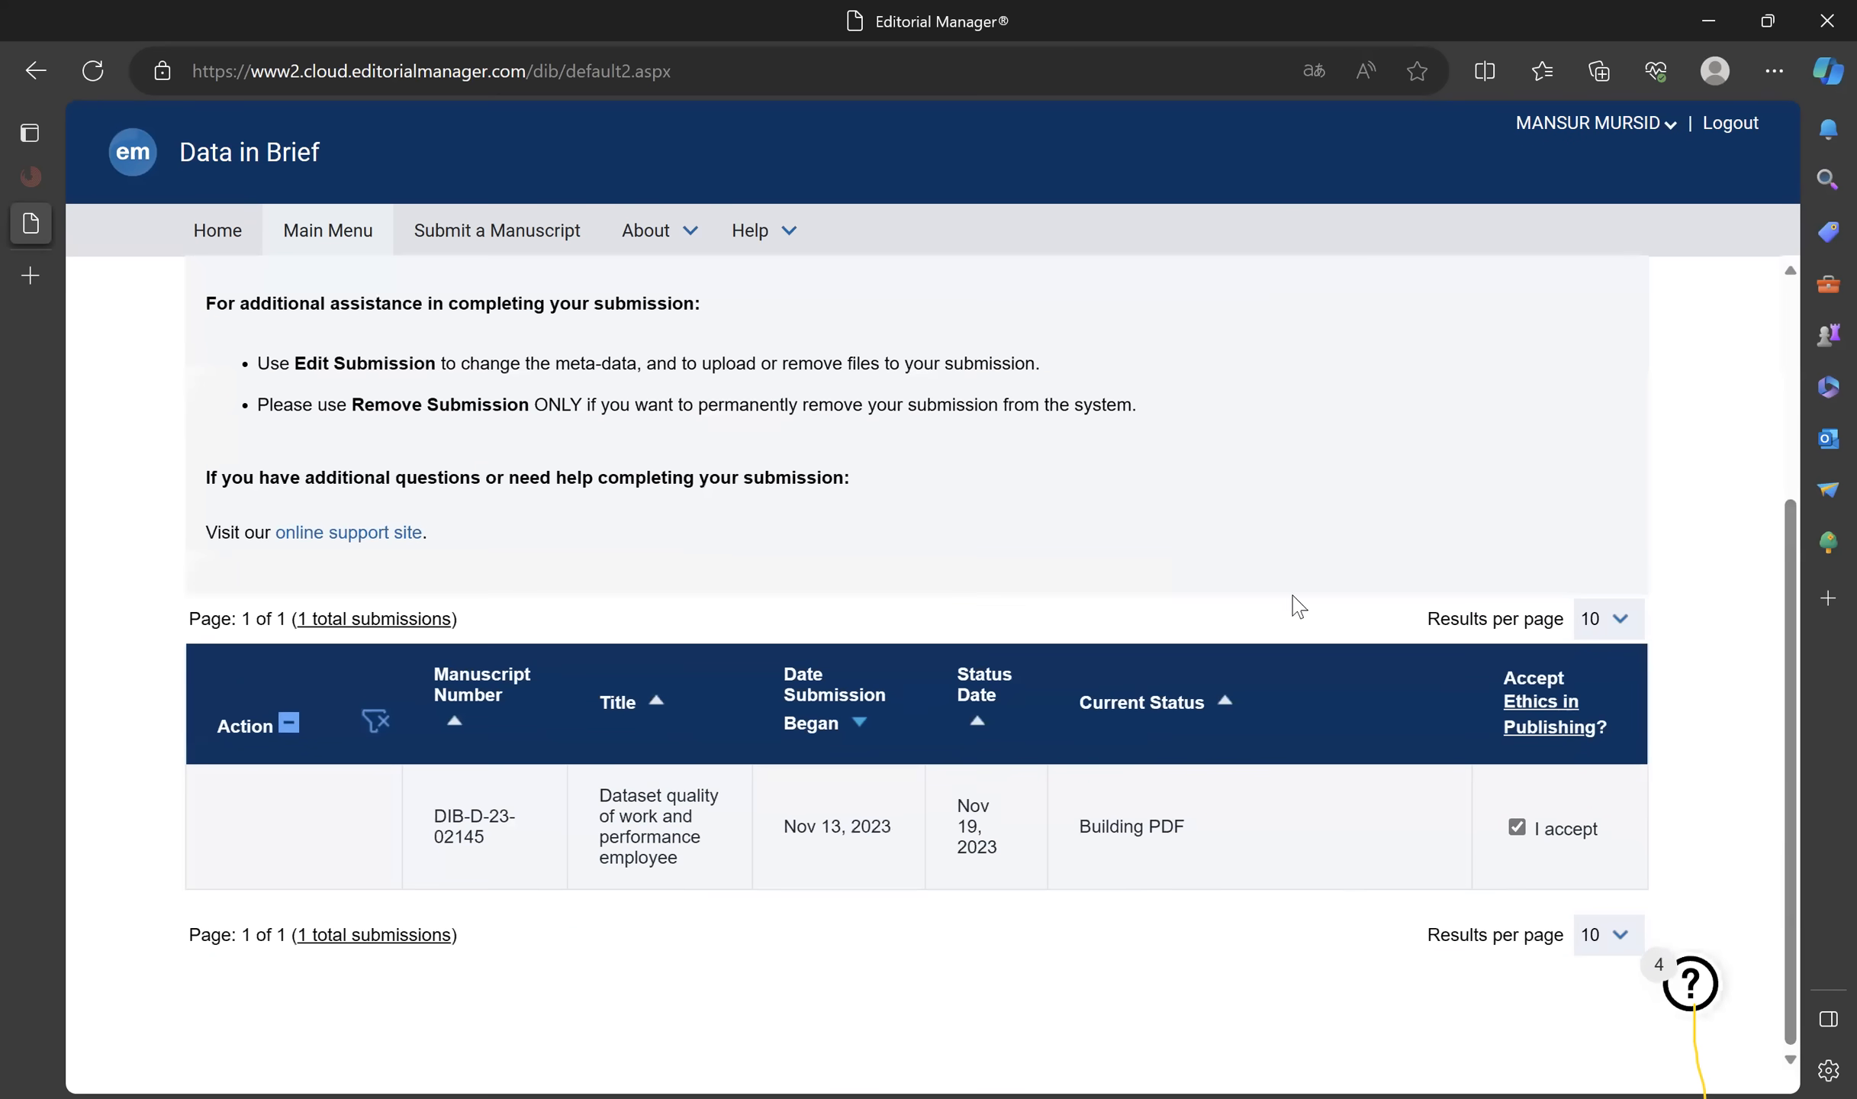
scroll(1090, 389, "up", 4)
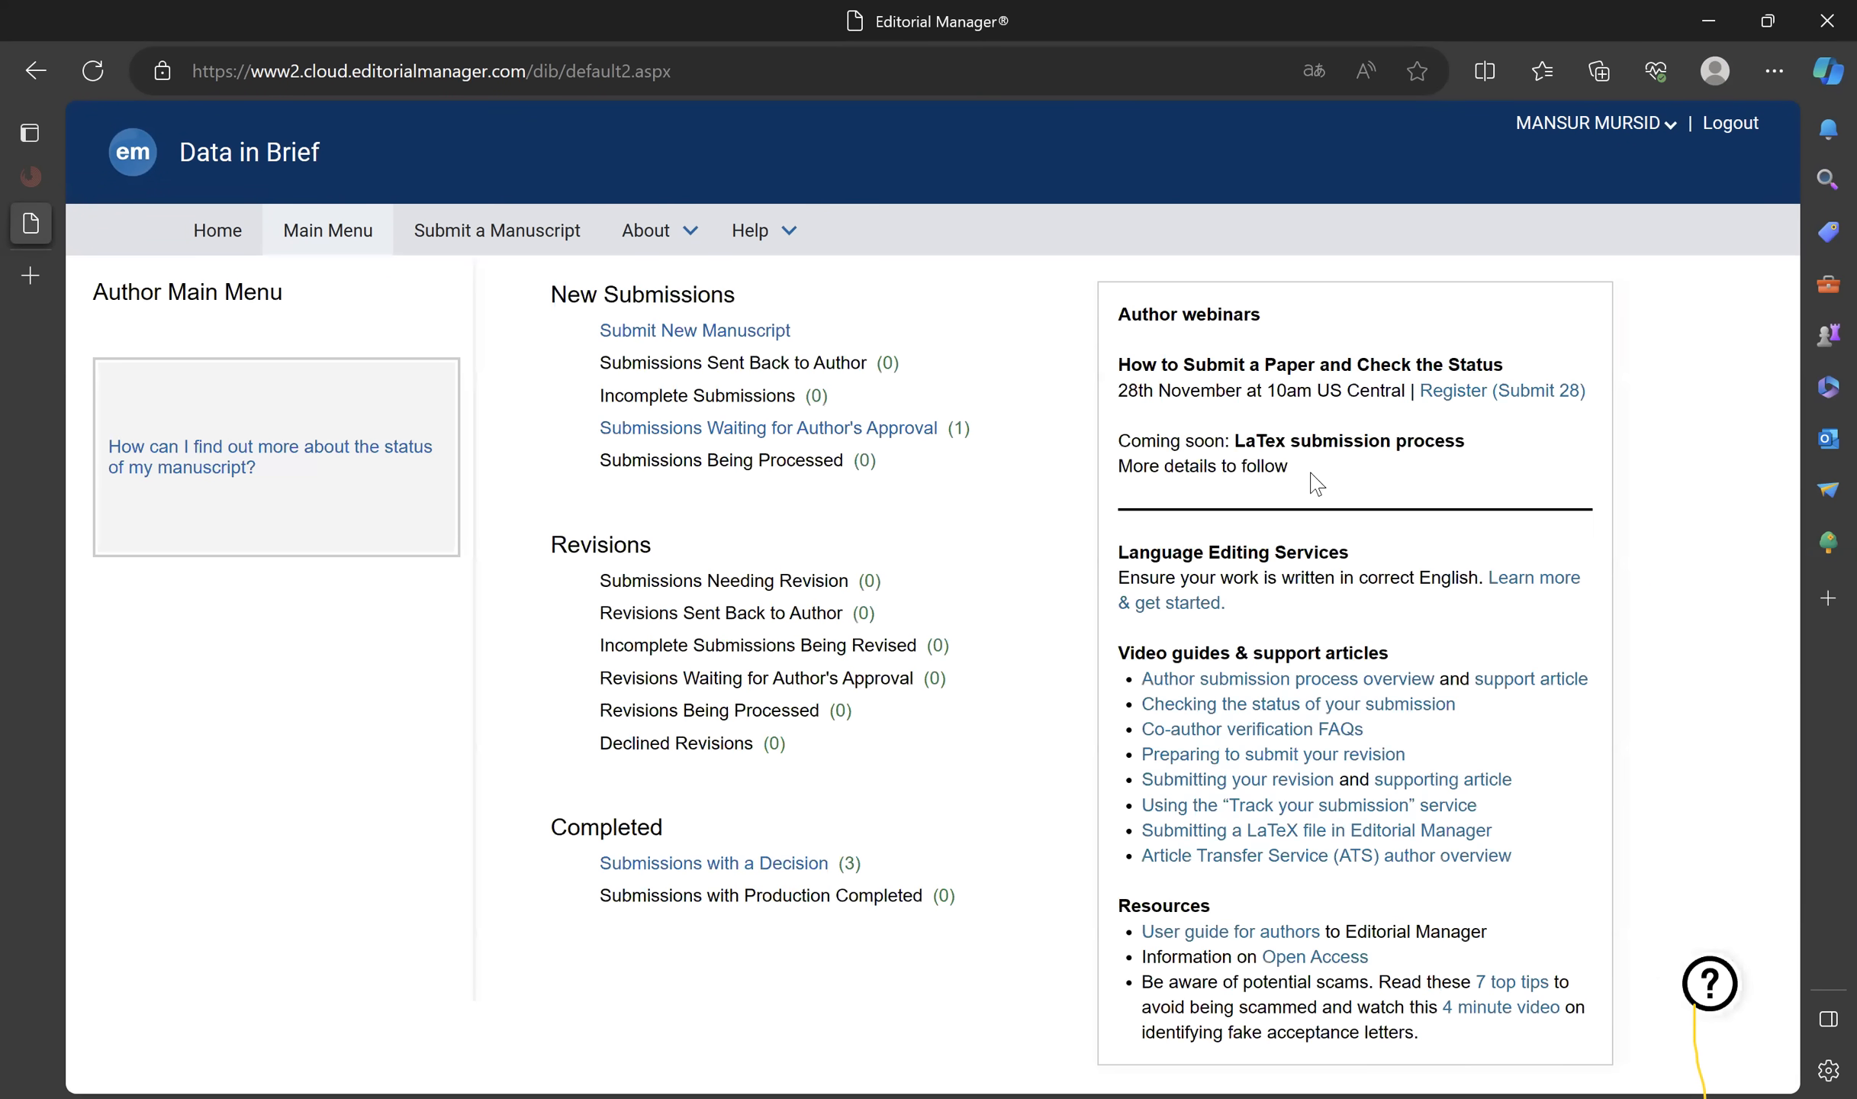
left_click(680, 429)
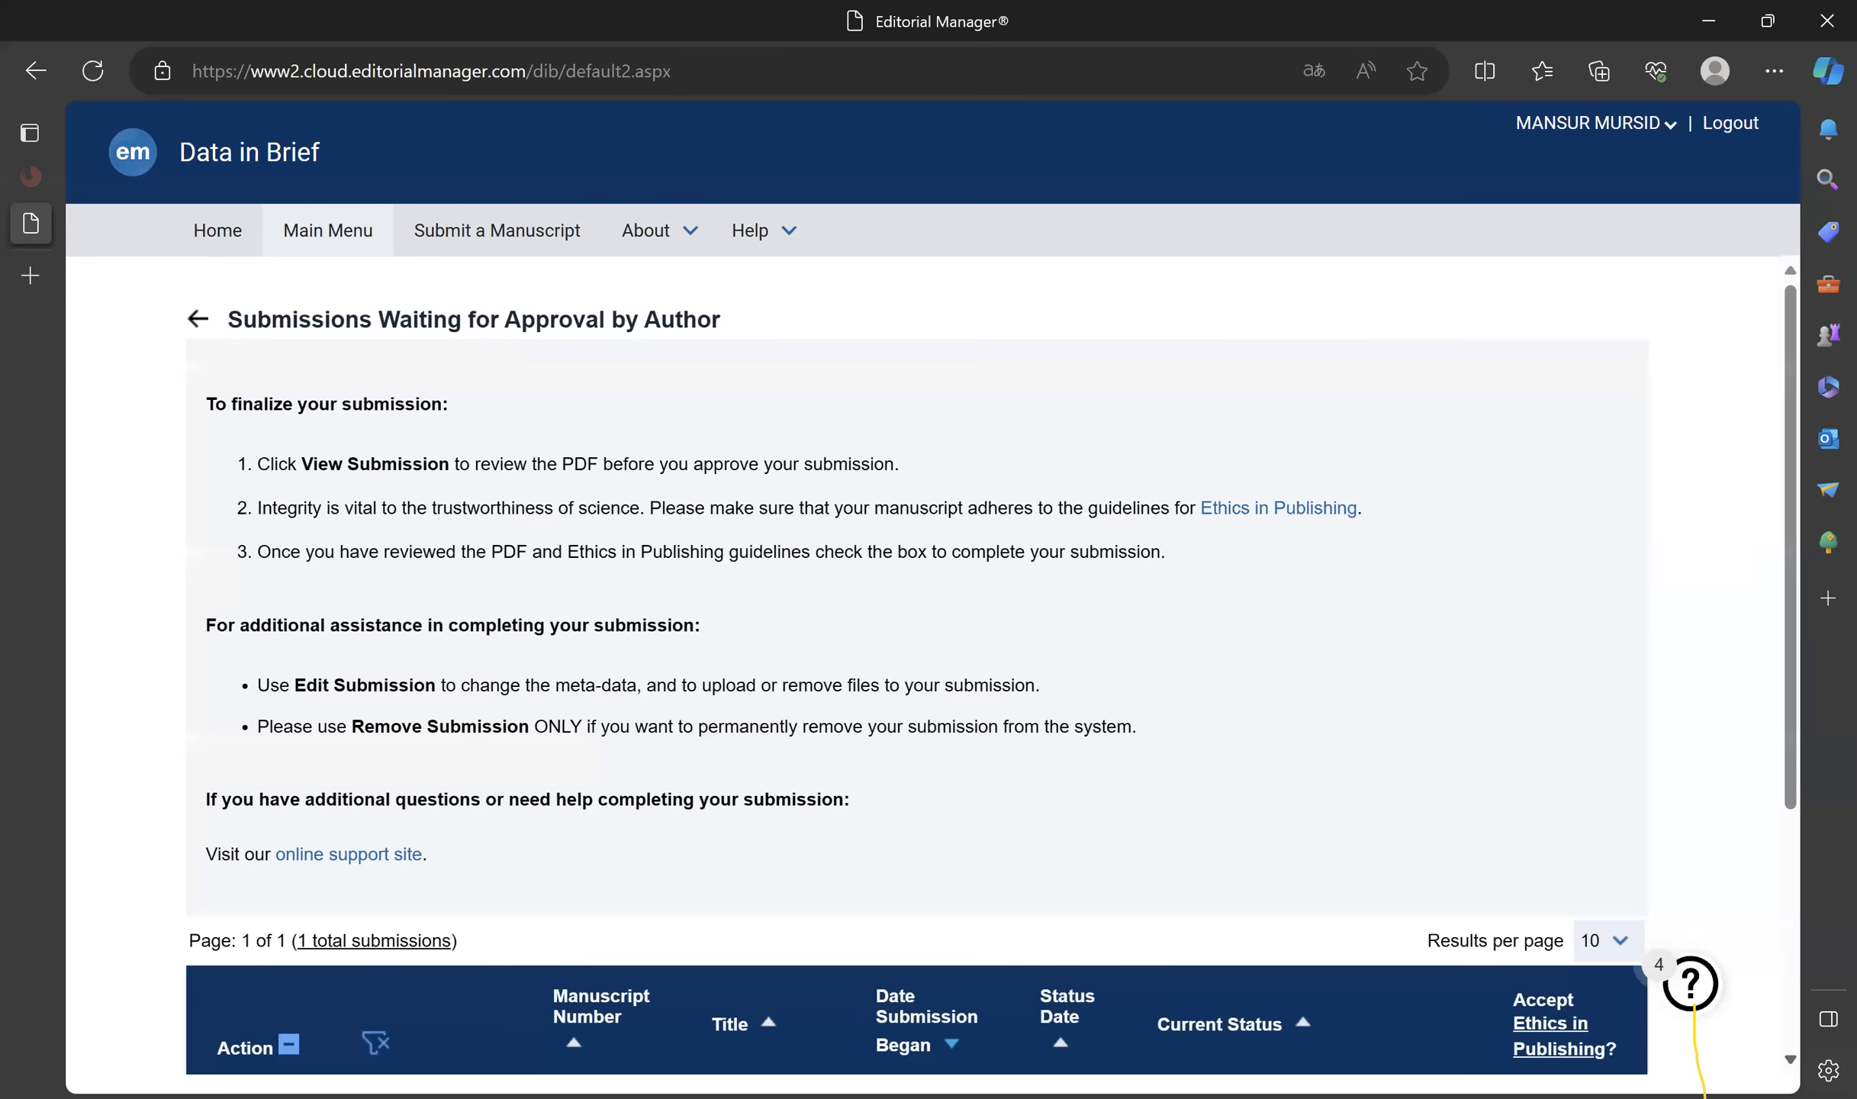
scroll(916, 611, "down", 3)
scroll(915, 611, "down", 3)
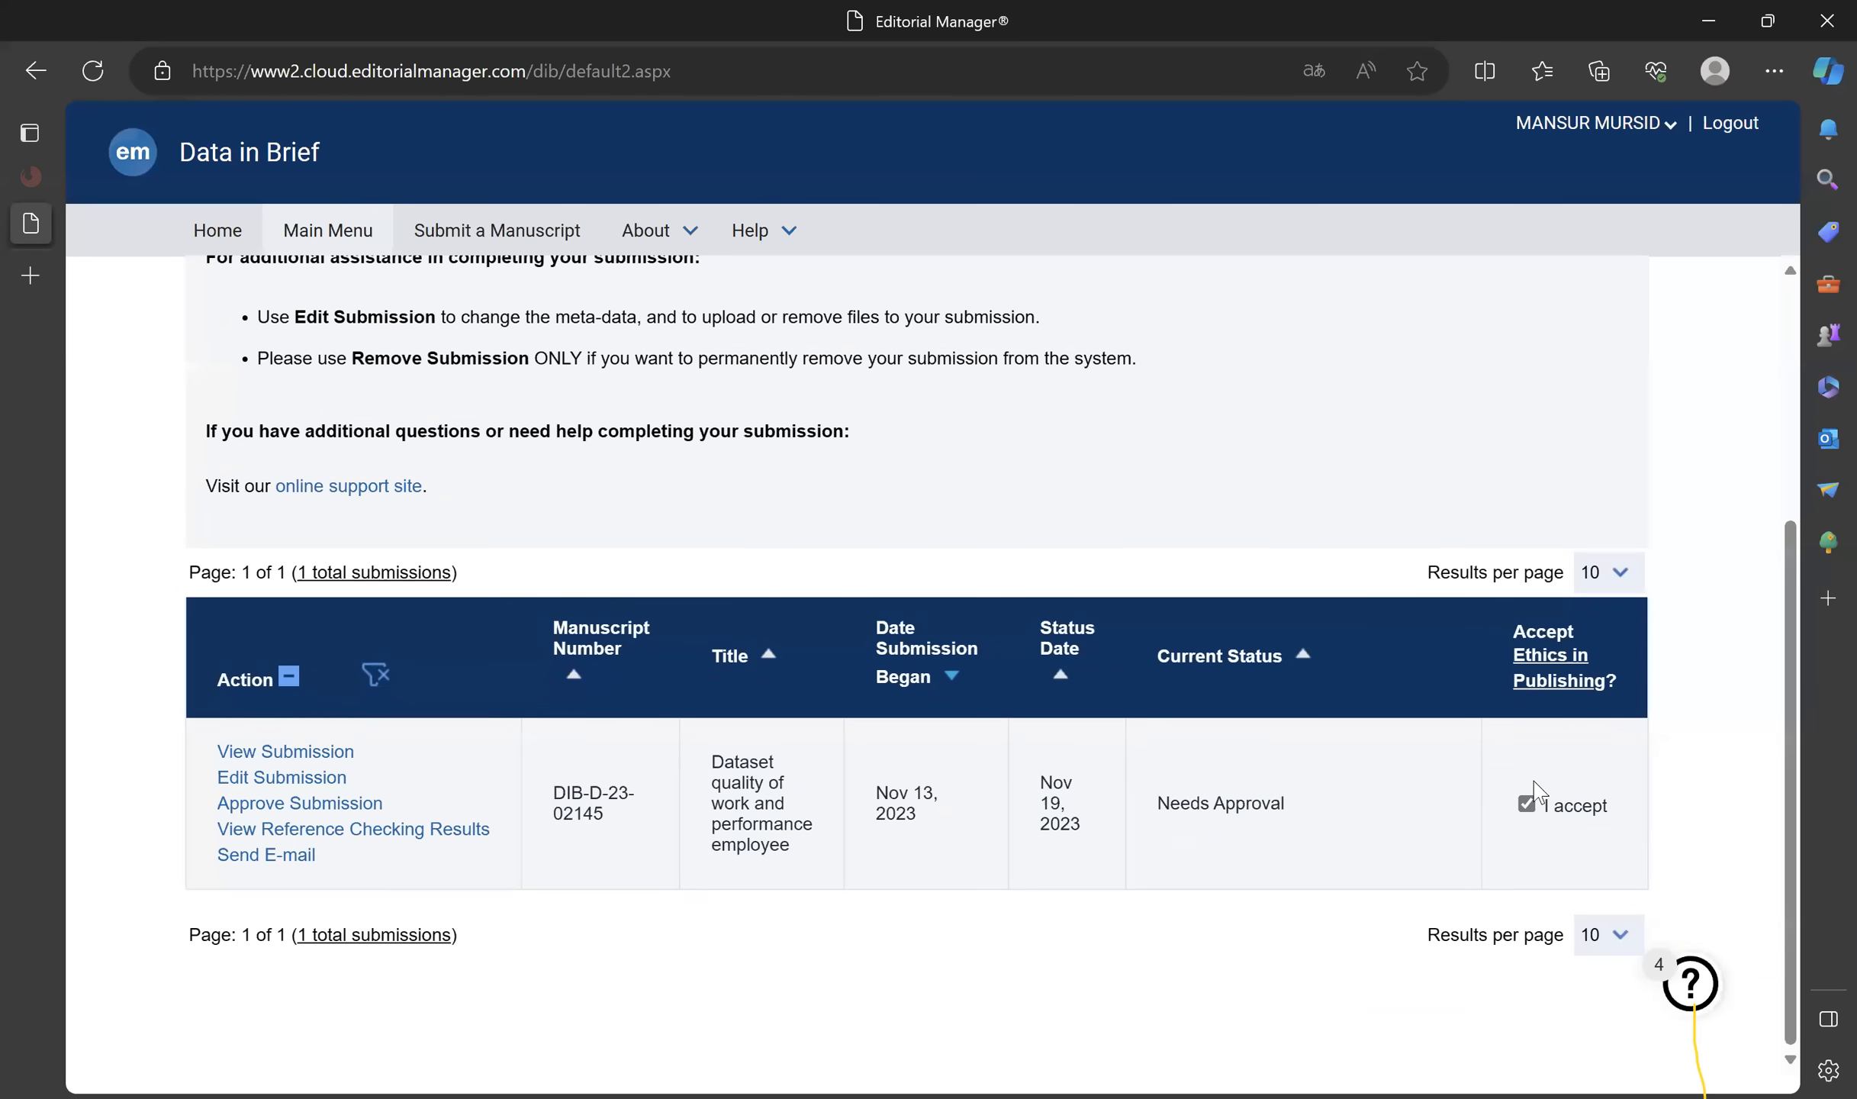
left_click(254, 755)
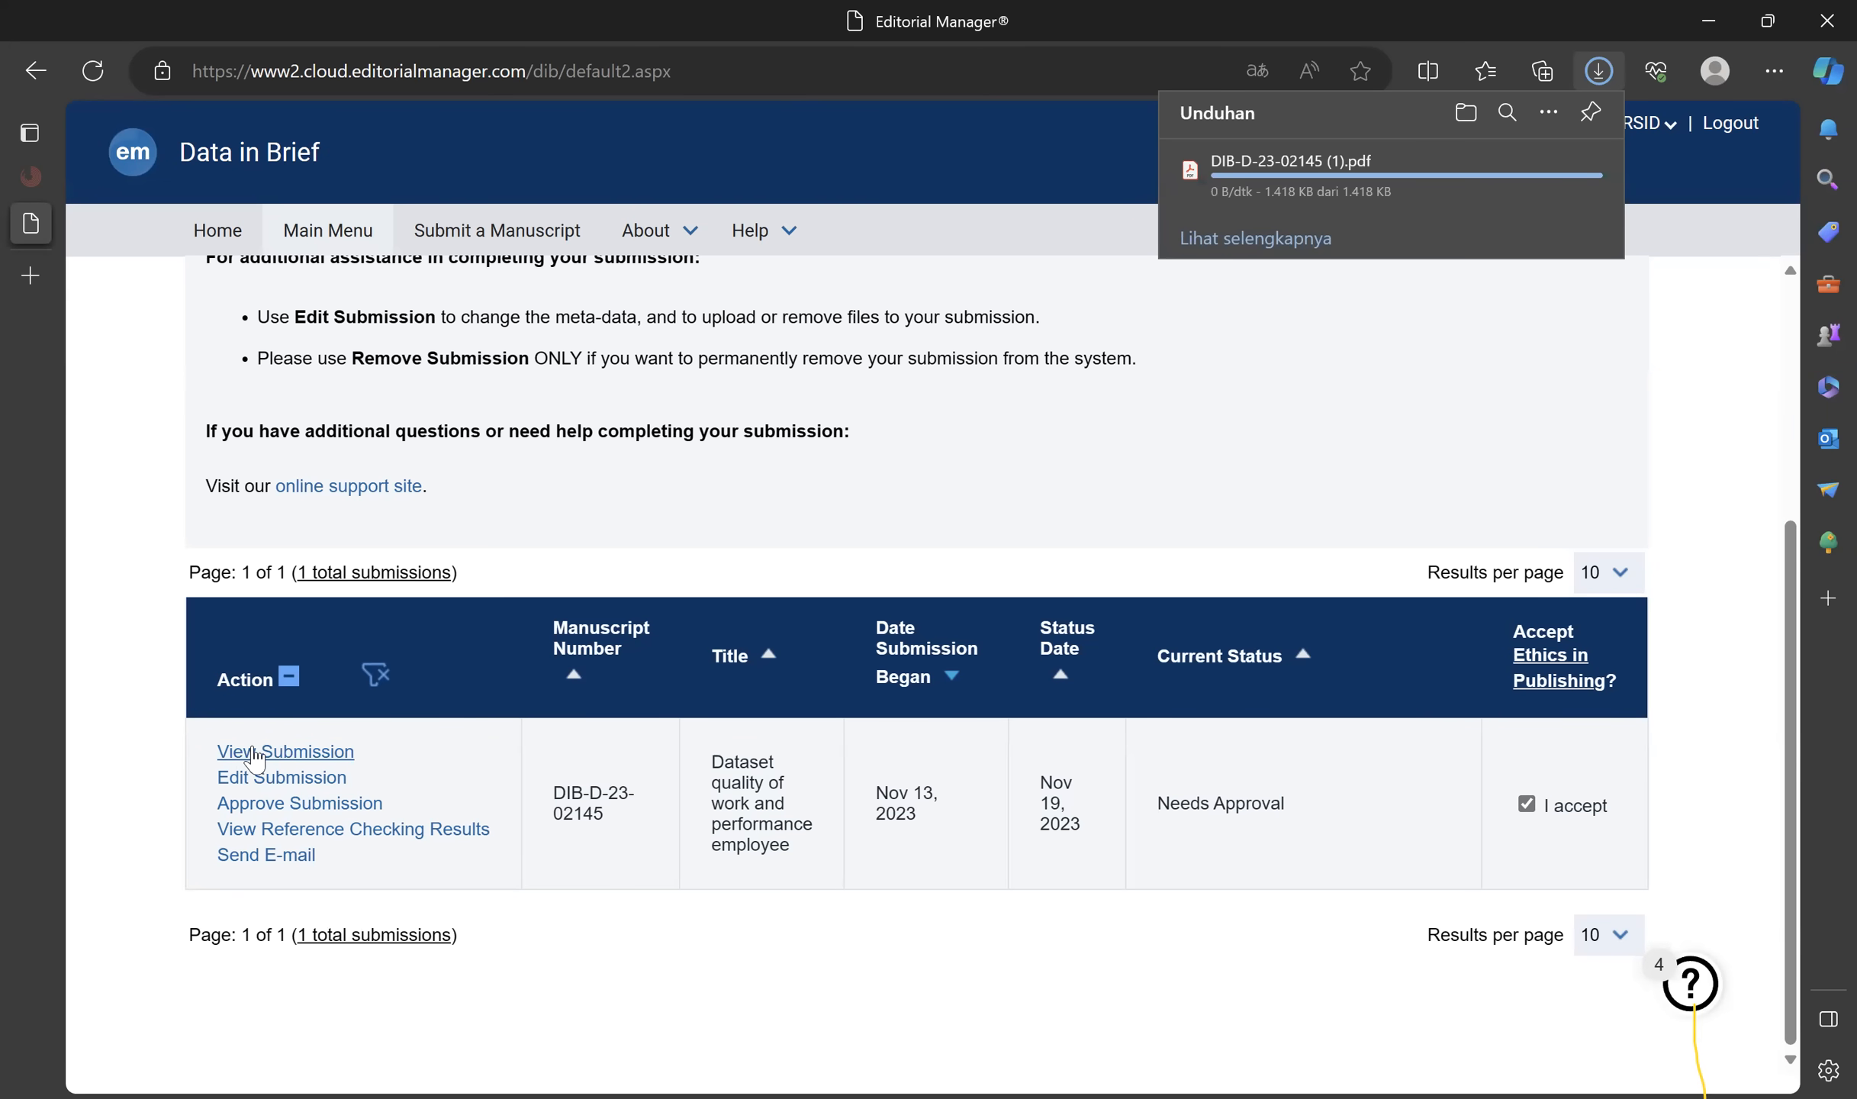
Approve the "Dataset quality of work and performance employee" submission, and log out from the author main menu.
left_click(274, 804)
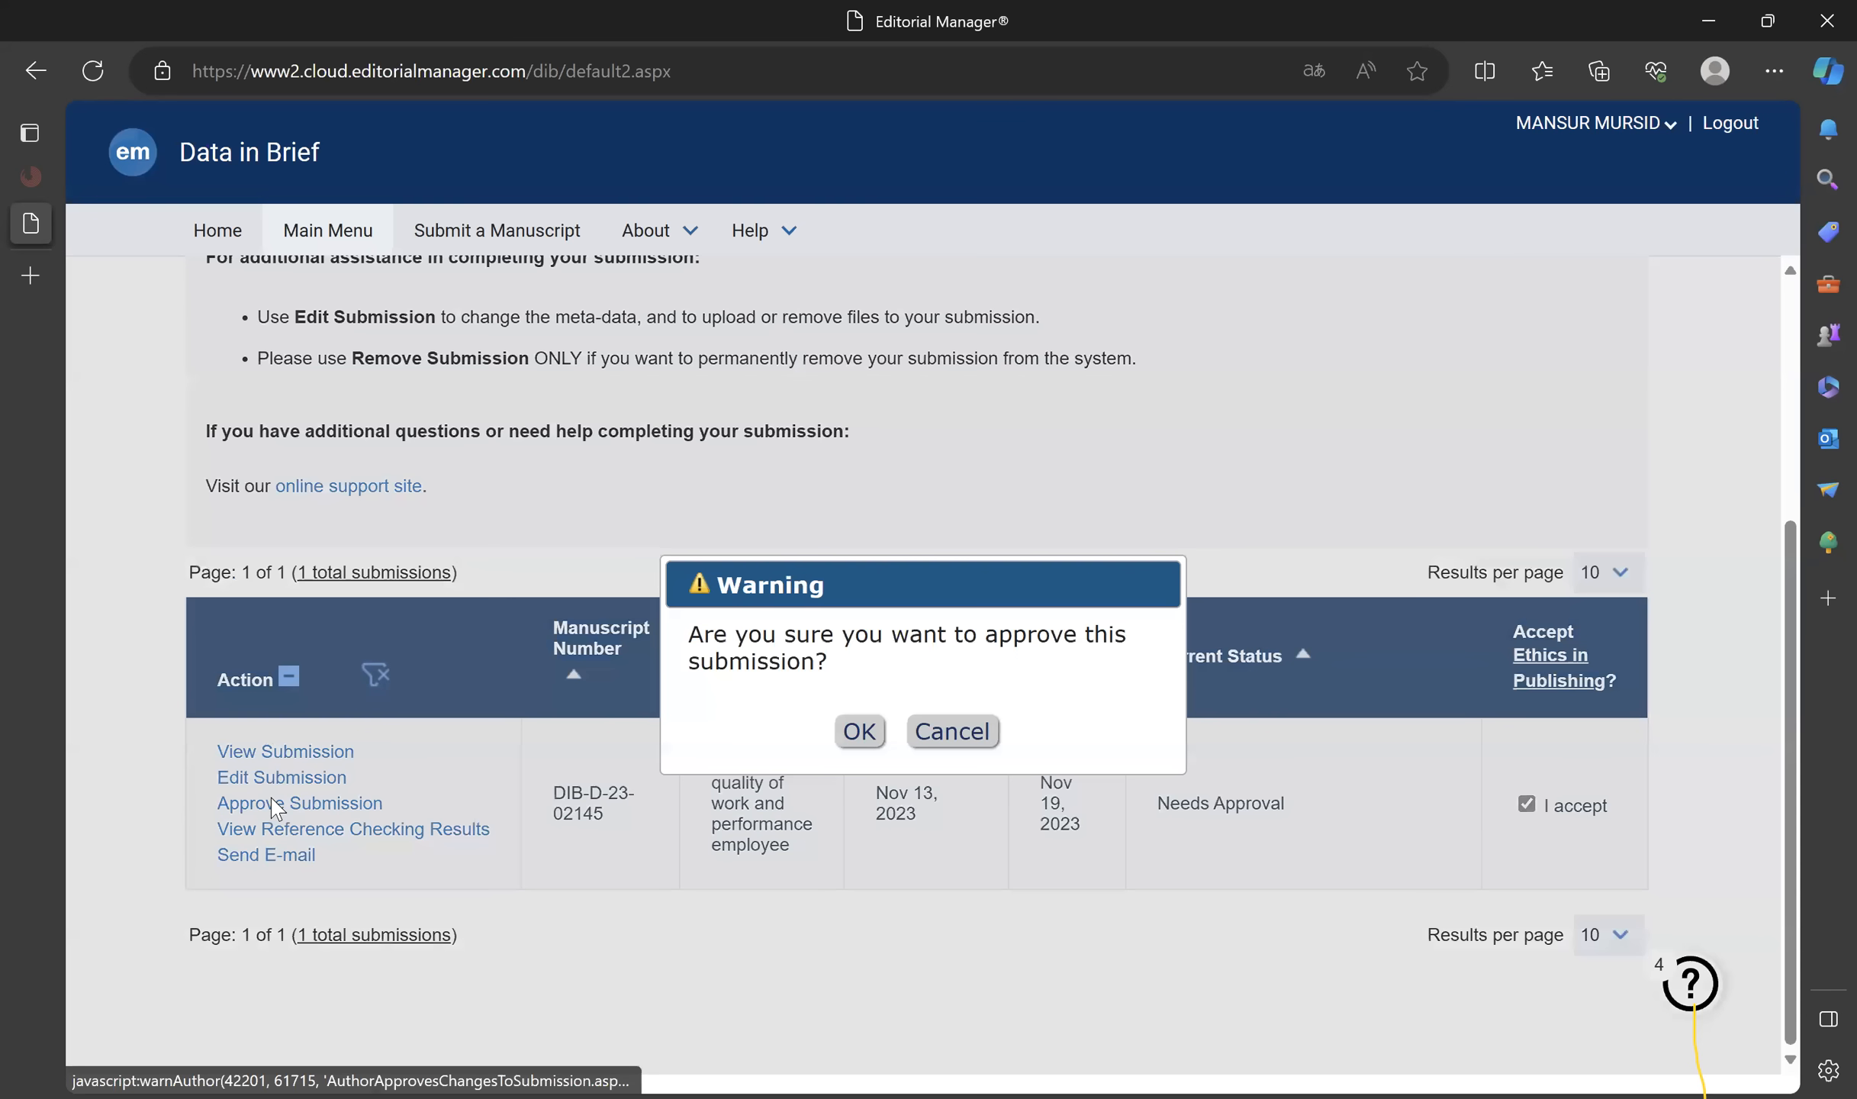
left_click(858, 731)
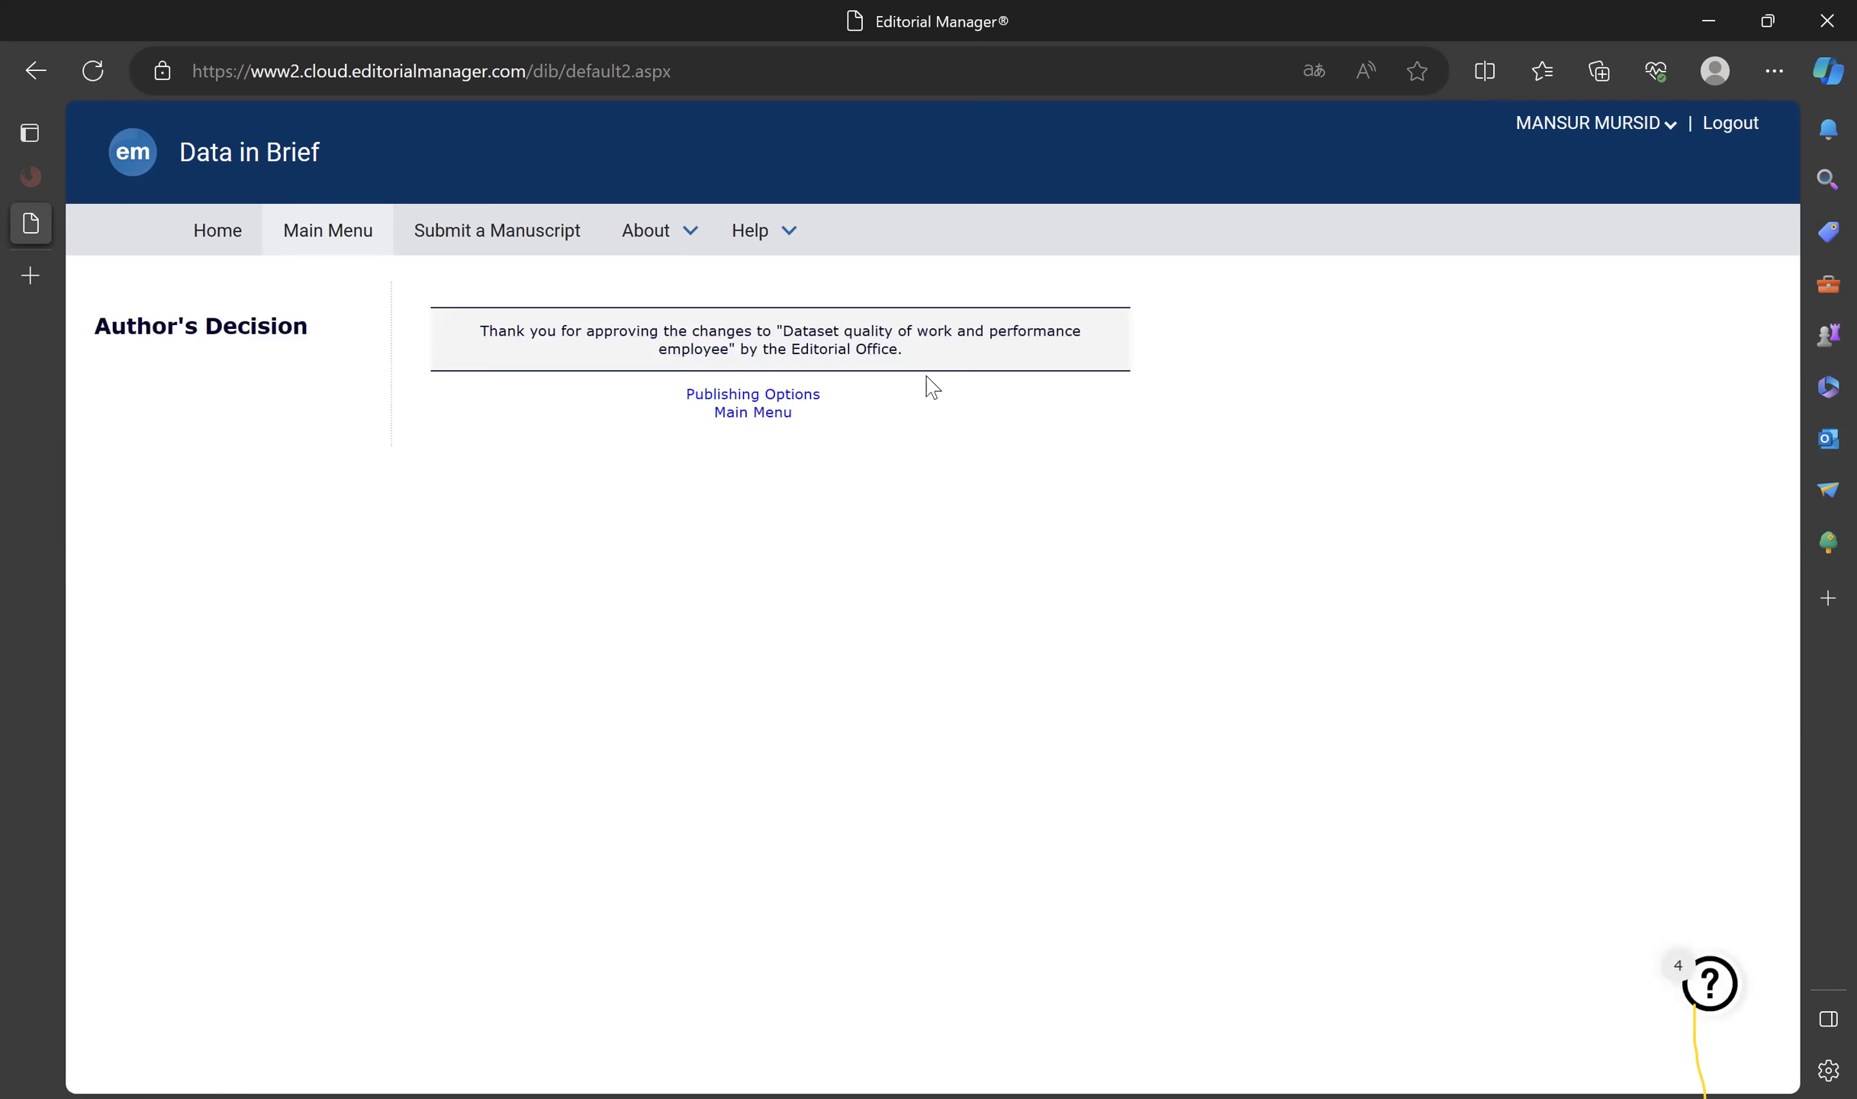
left_click(741, 416)
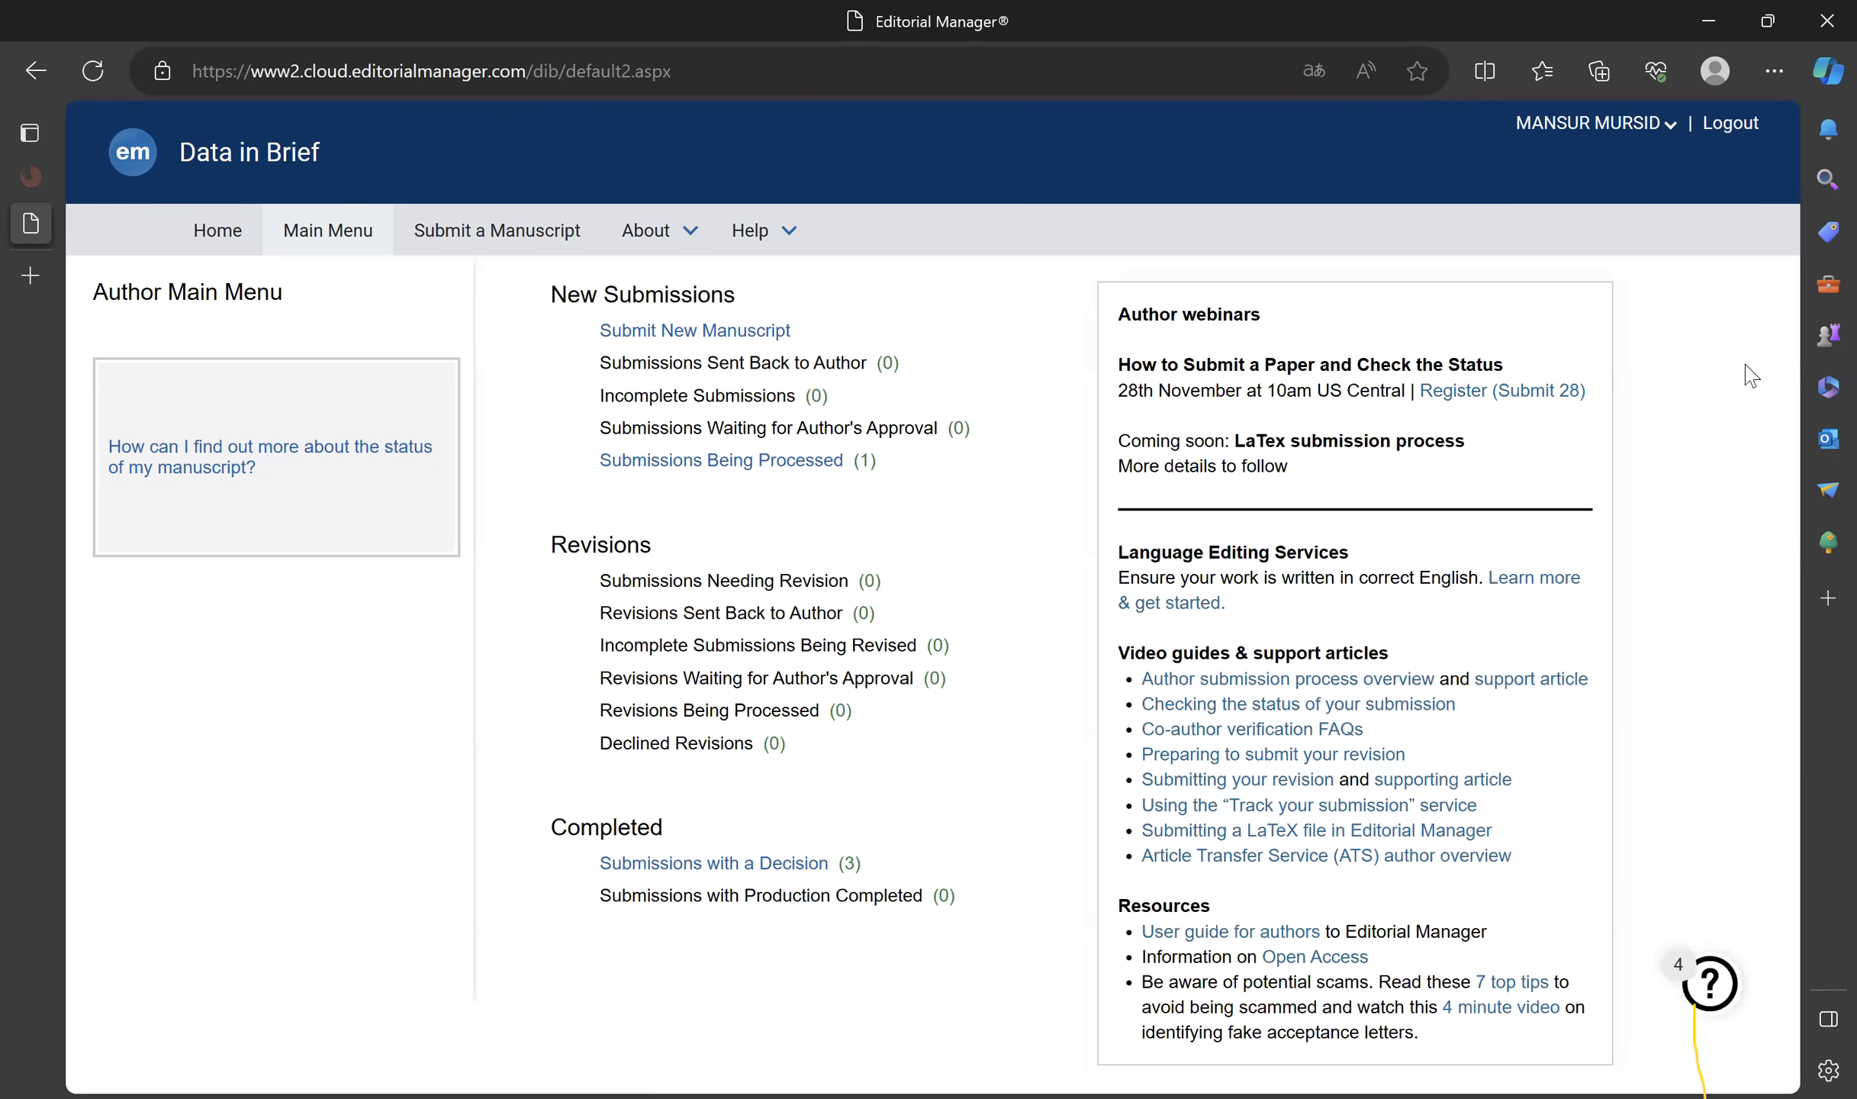
left_click(1720, 130)
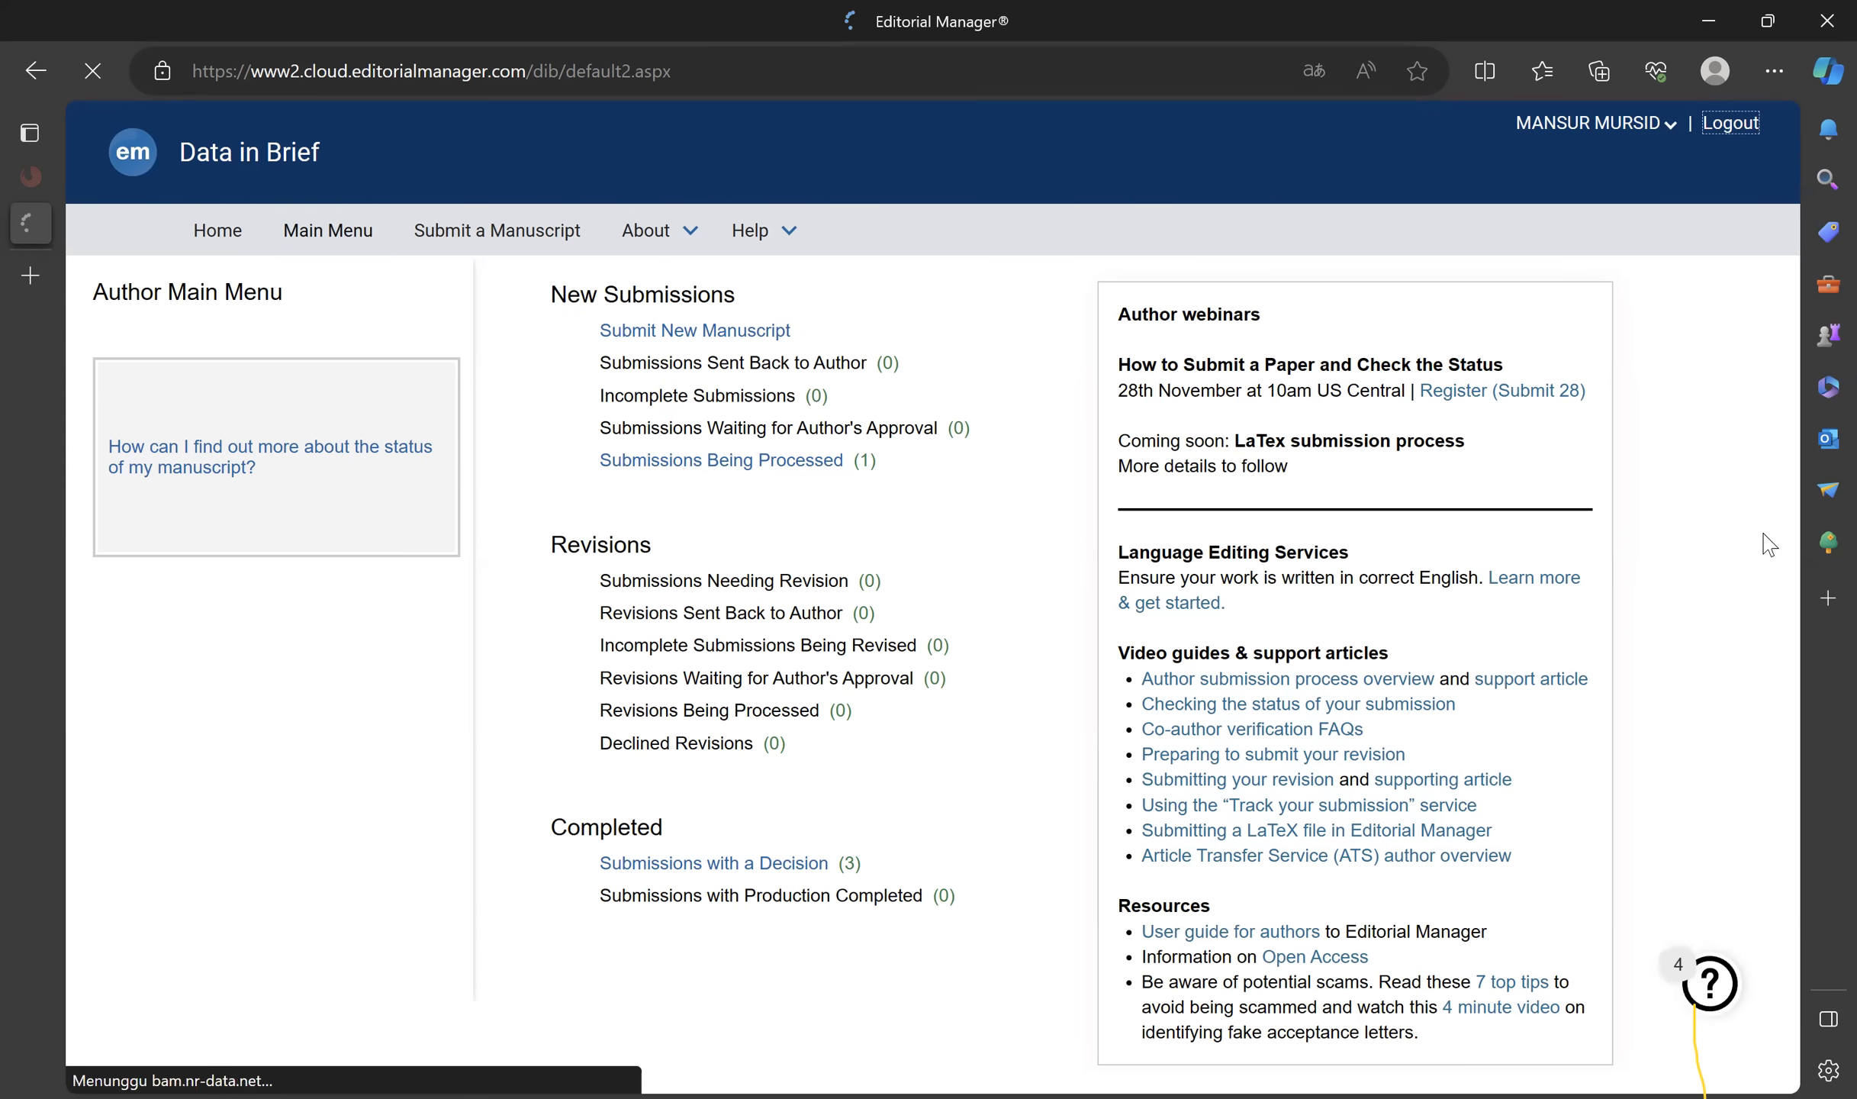